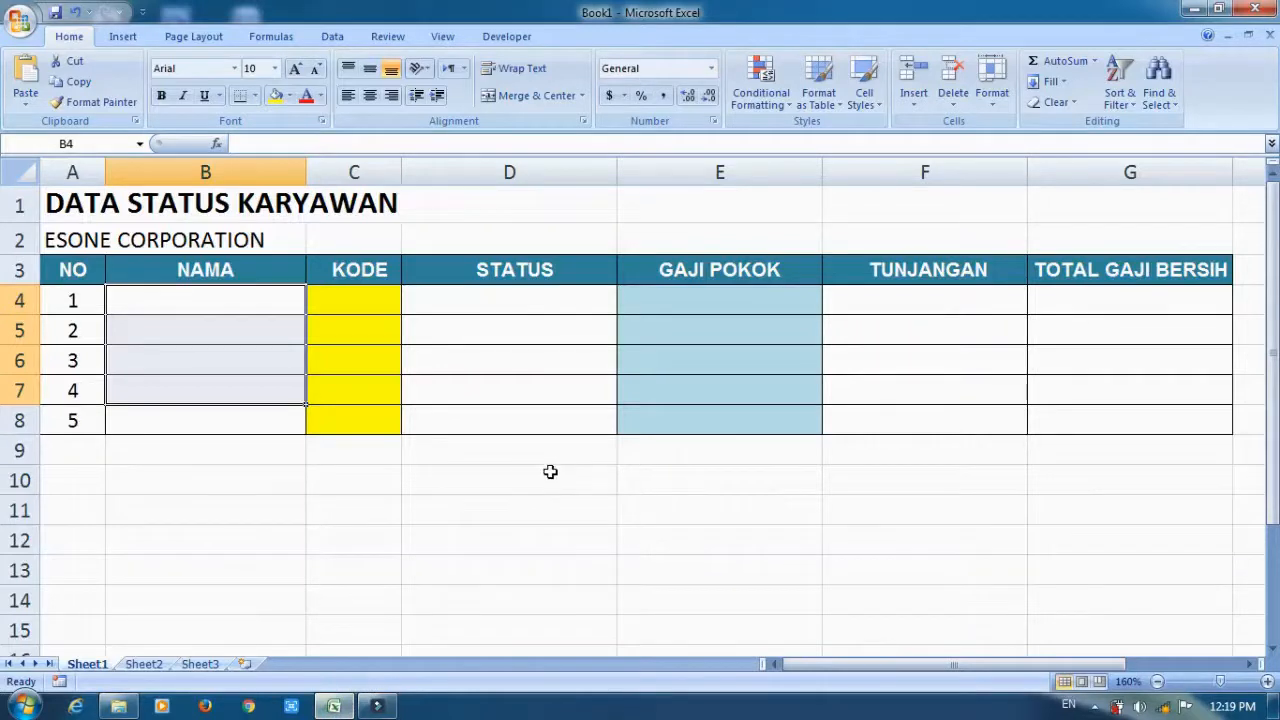
# Fill the NAMA column in cells B4 to B8 with the five employees' names.
pyautogui.click(190, 301)
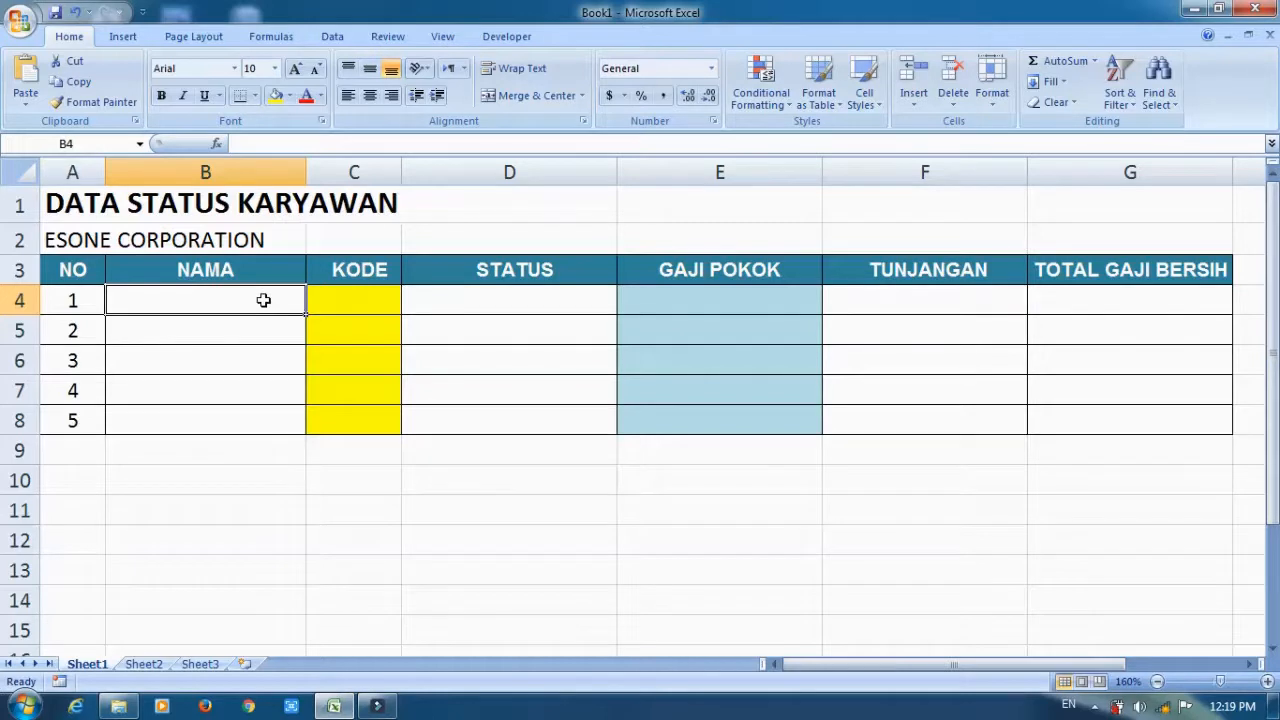
pyautogui.write('Alfian')
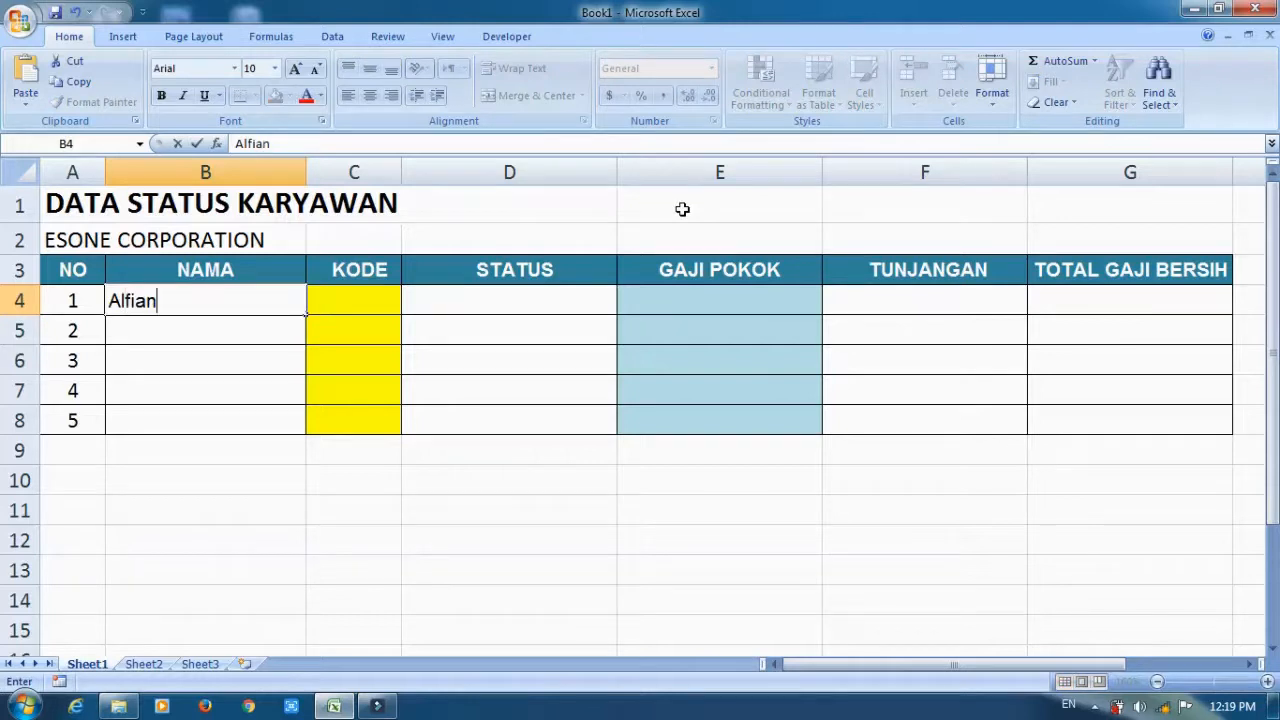
pyautogui.press('Return')
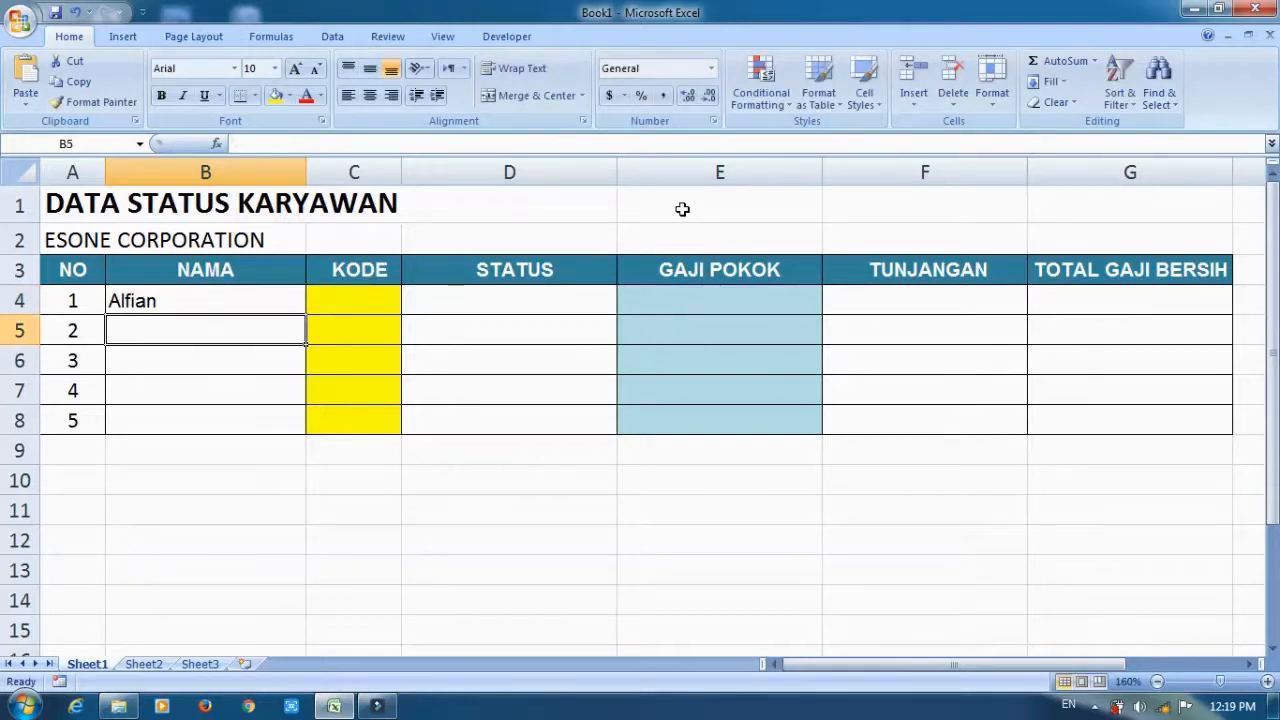
pyautogui.write('Burhan')
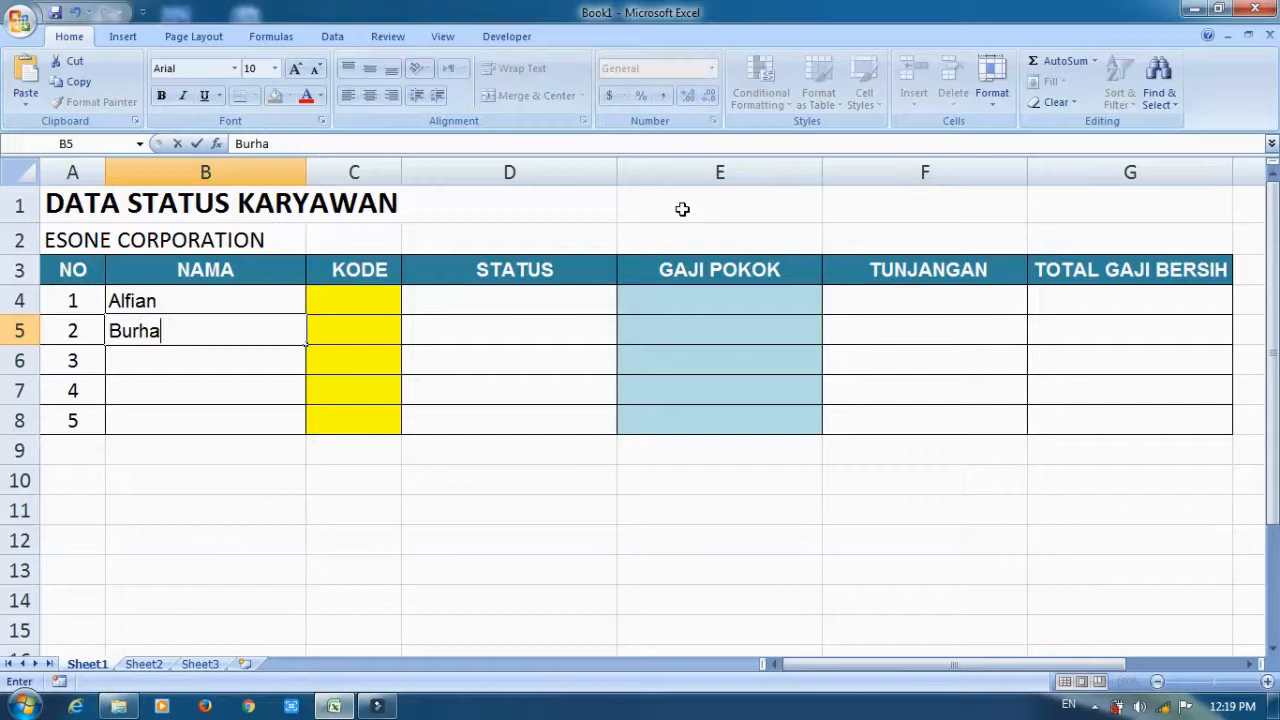
pyautogui.press('Return')
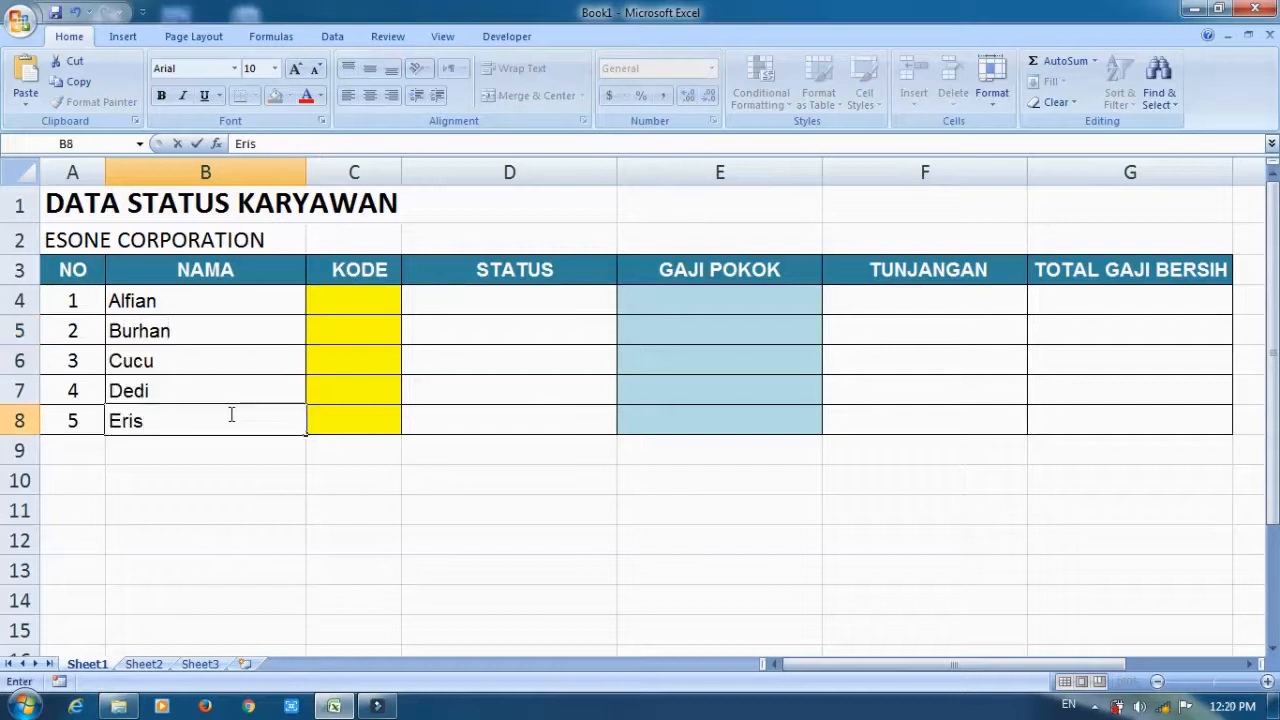
pyautogui.write('ka')
pyautogui.press('Return')
pyautogui.press('Up')
pyautogui.press('Up')
pyautogui.press('Up')
pyautogui.press('Up')
pyautogui.press('Up')
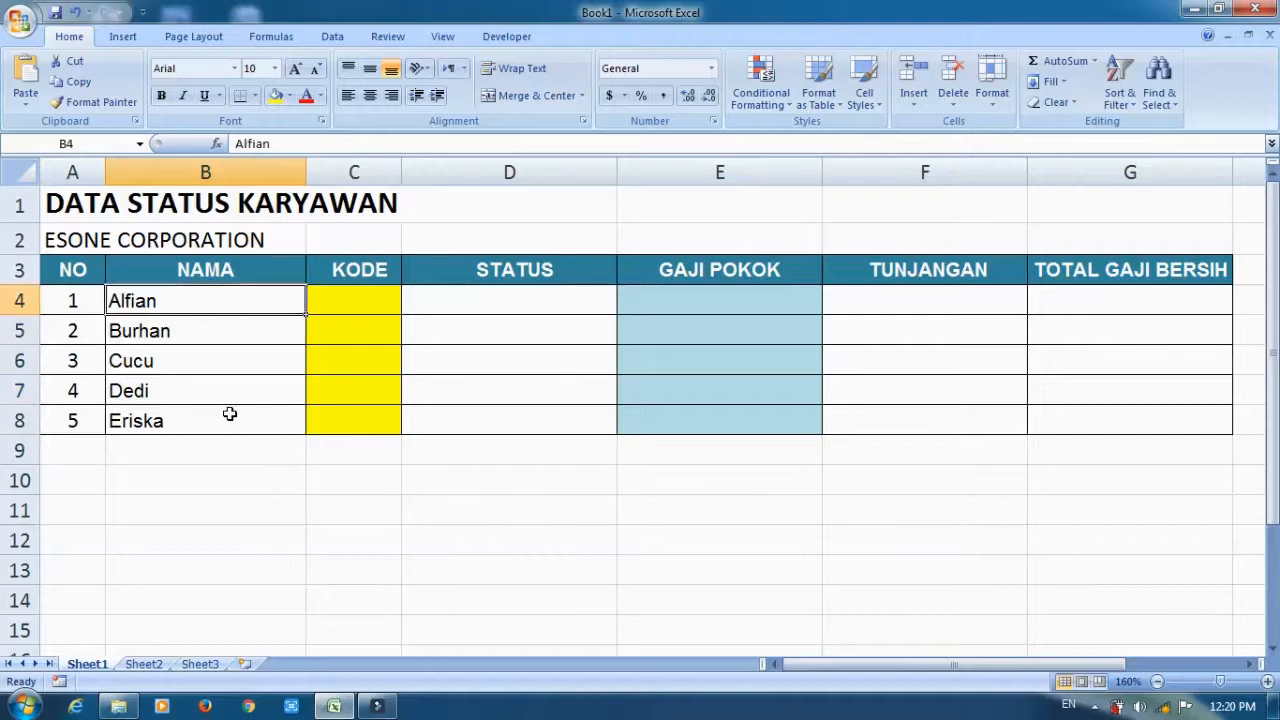
# Enter the KODE values K in cell C4 and BK in cell C5.
pyautogui.press('Right')
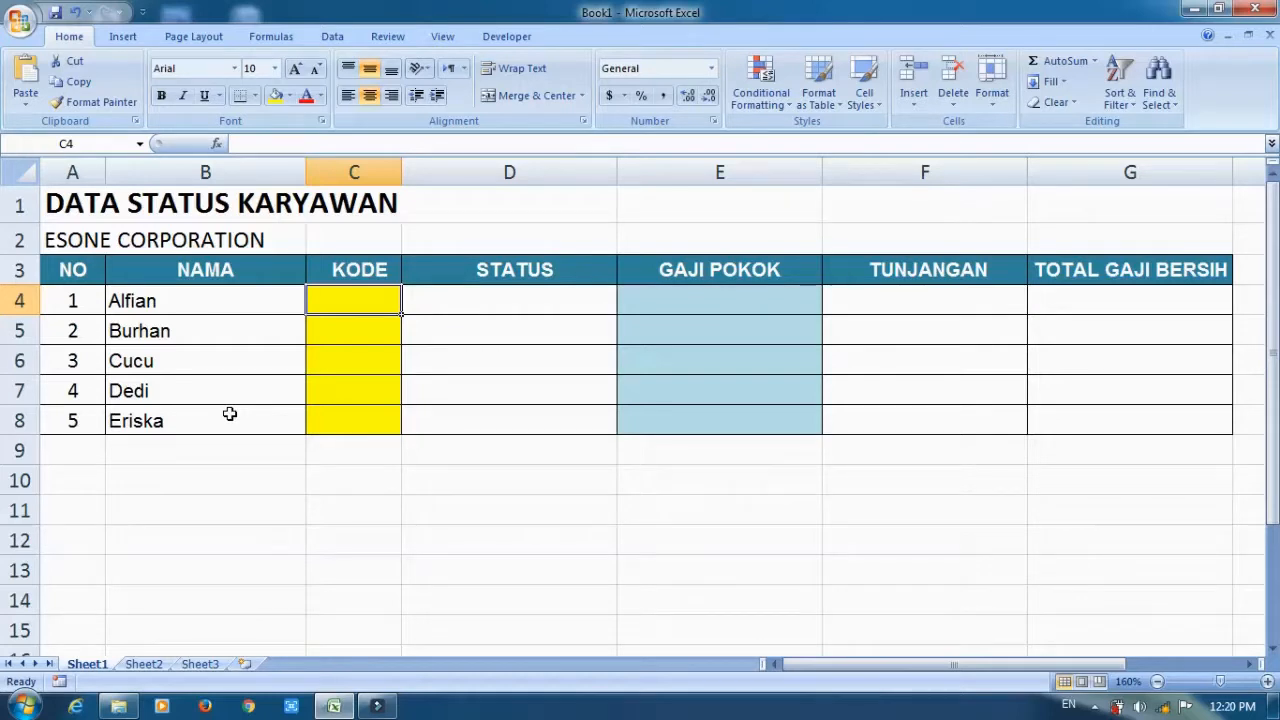
pyautogui.write('K')
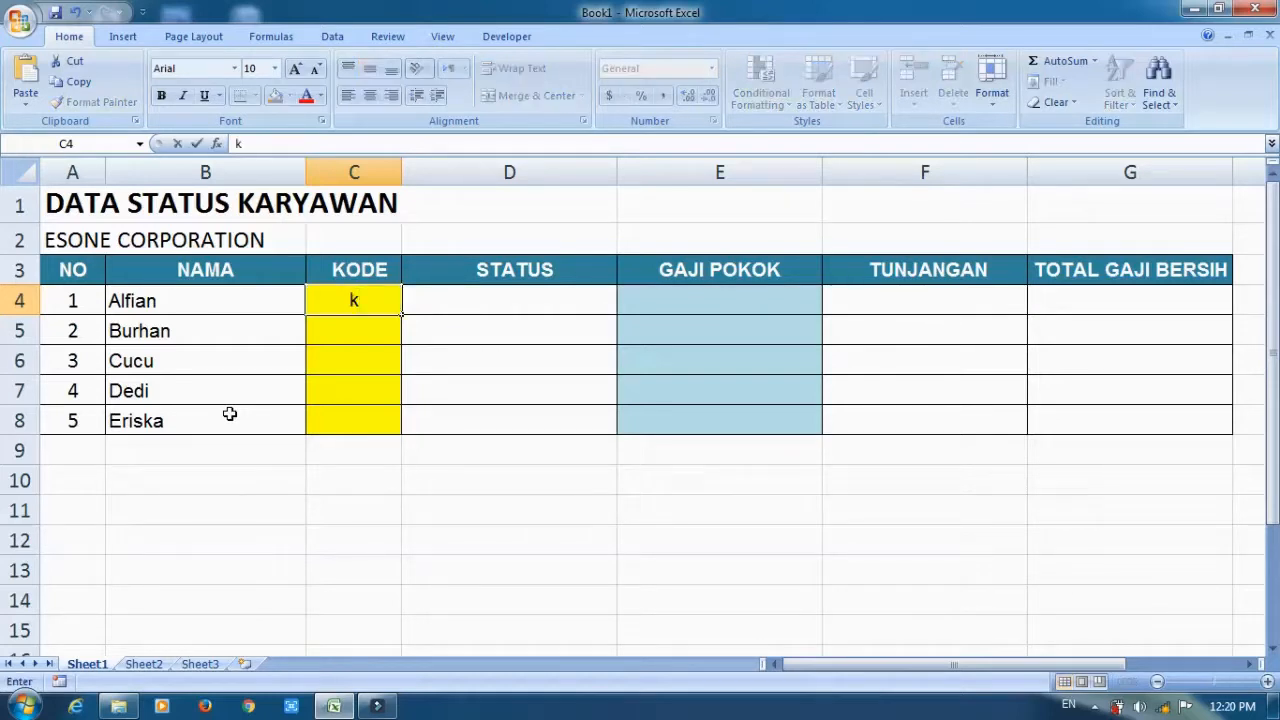
pyautogui.press('Return')
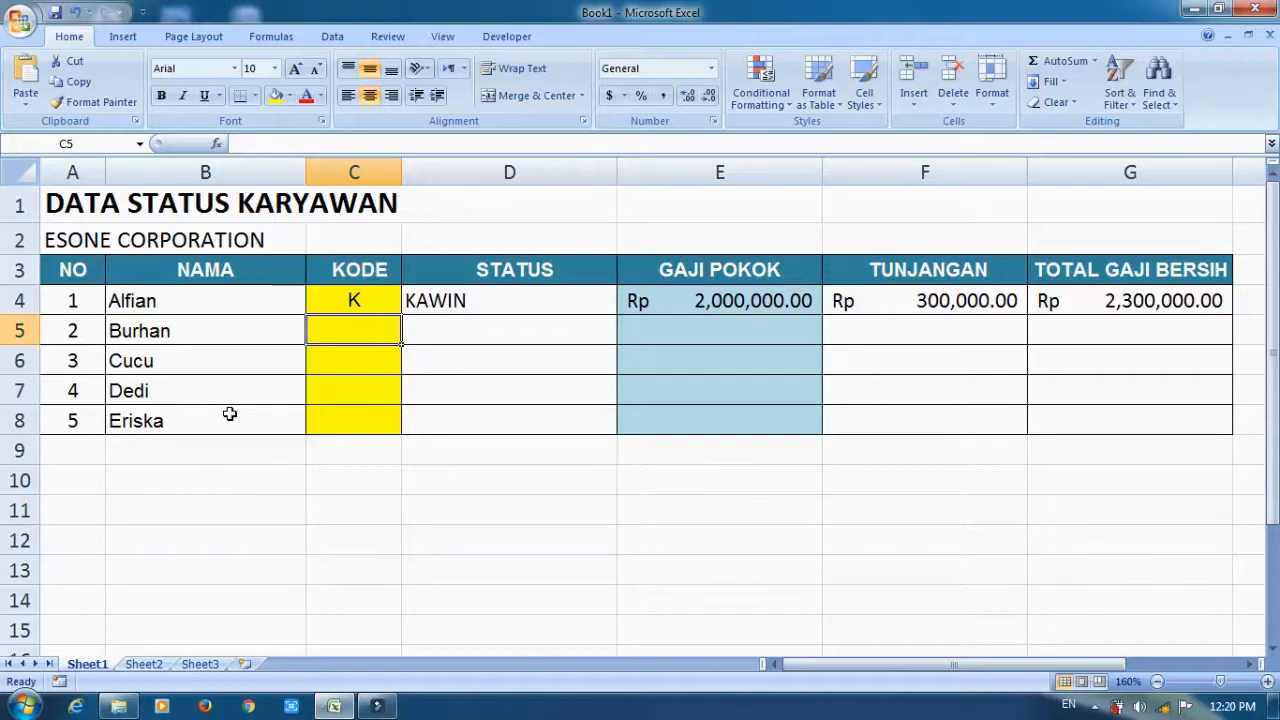
pyautogui.write('BK')
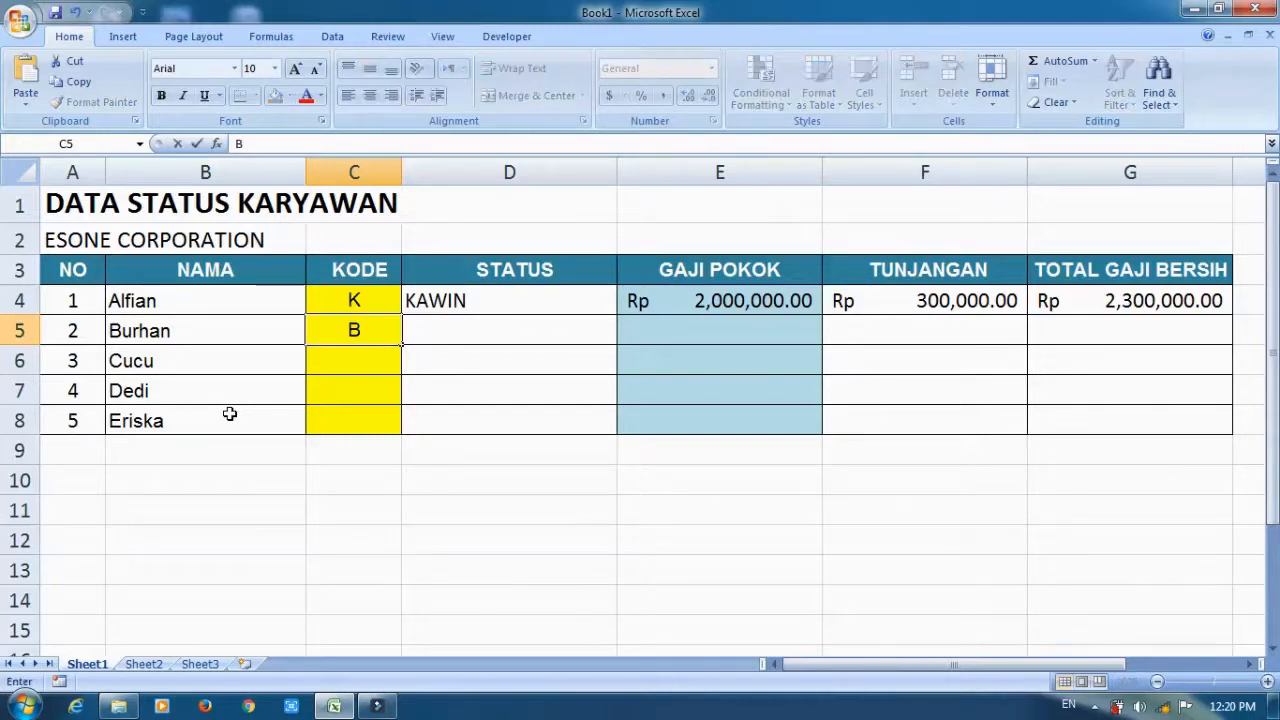
pyautogui.press('Return')
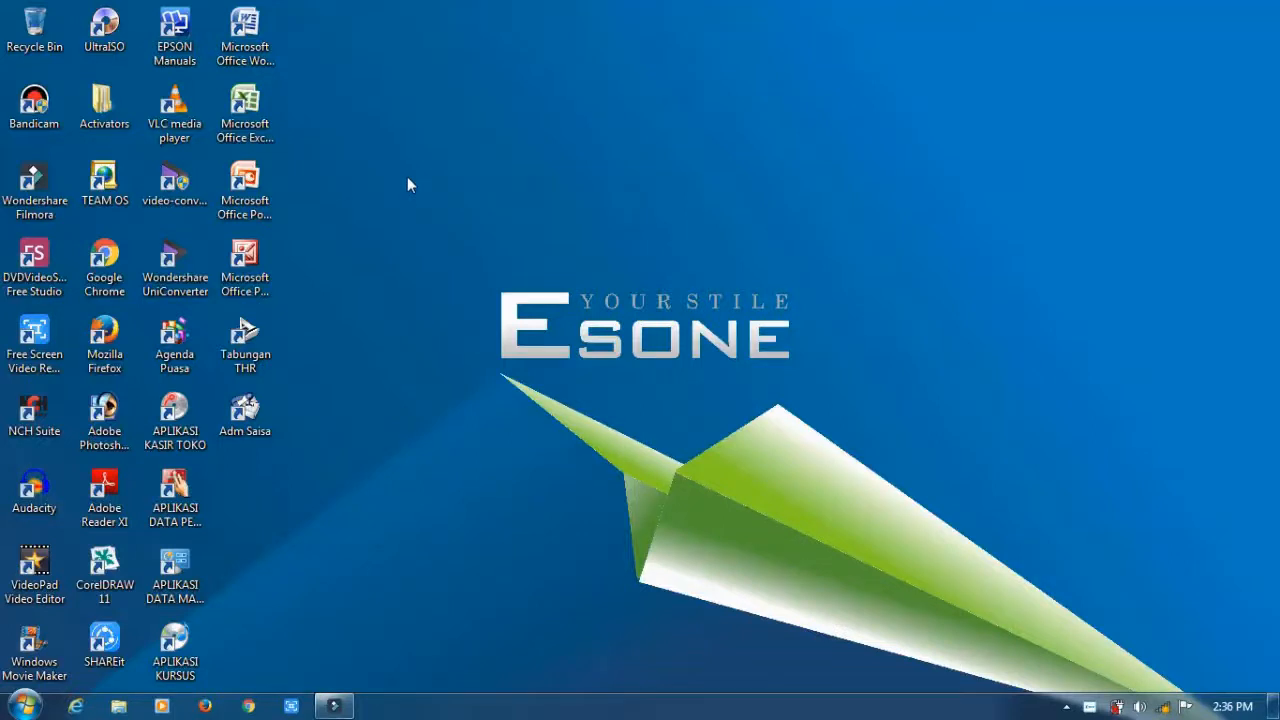
# Open Microsoft Excel with a blank workbook and enter the title DATA SETATUS KARYAWAN in cell A1.
pyautogui.doubleClick(245, 105)
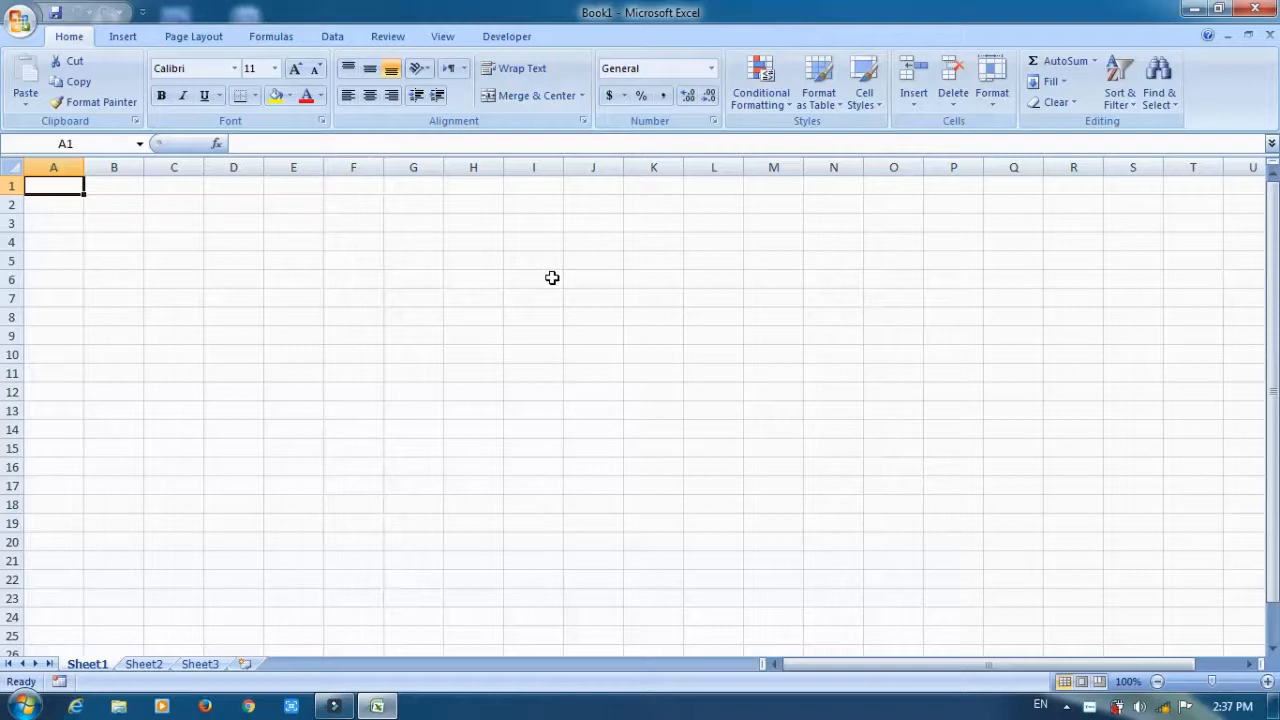
pyautogui.press('F2')
pyautogui.write('DATA SETATUS KARYAWAN')
pyautogui.press('Return')
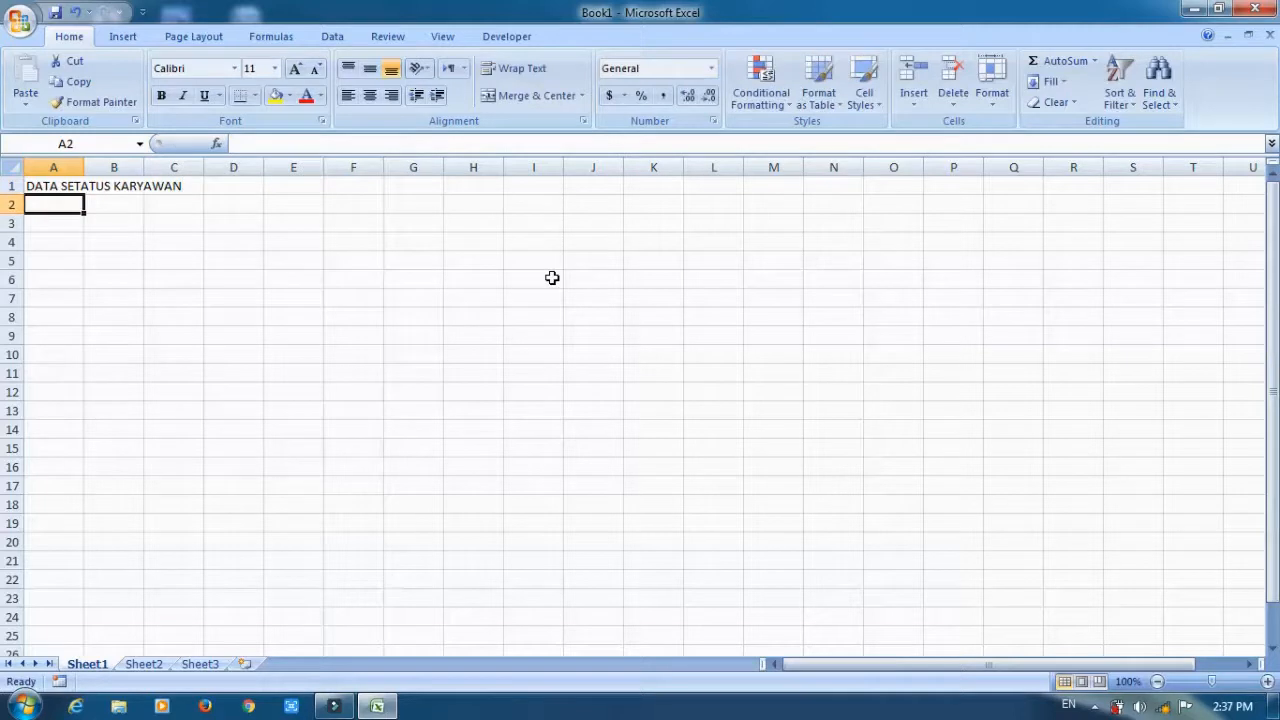
# Format the title in cell A1 as bold with font size 14.
pyautogui.click(1267, 681)
pyautogui.click(1267, 681)
pyautogui.click(1267, 681)
pyautogui.click(1267, 681)
pyautogui.click(1267, 681)
pyautogui.click(1267, 681)
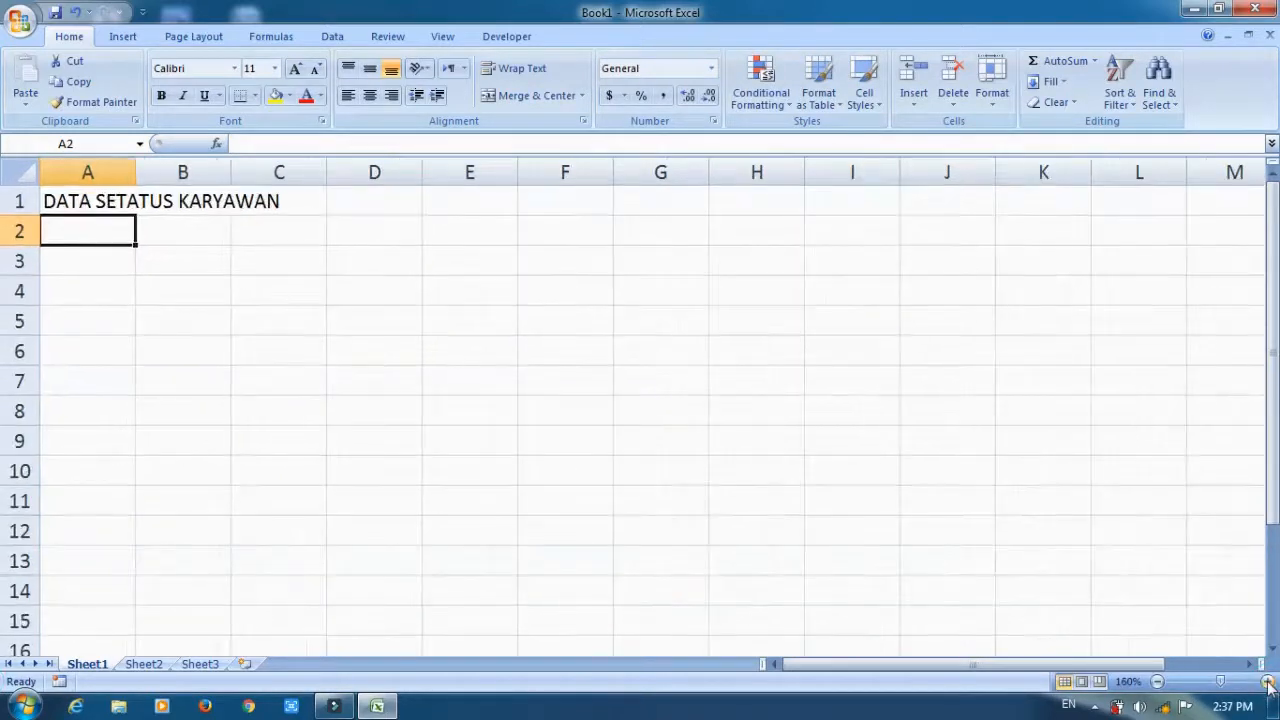
pyautogui.click(1267, 681)
pyautogui.moveTo(106, 206)
pyautogui.mouseDown()
pyautogui.moveTo(249, 214)
pyautogui.moveTo(127, 203)
pyautogui.mouseUp()
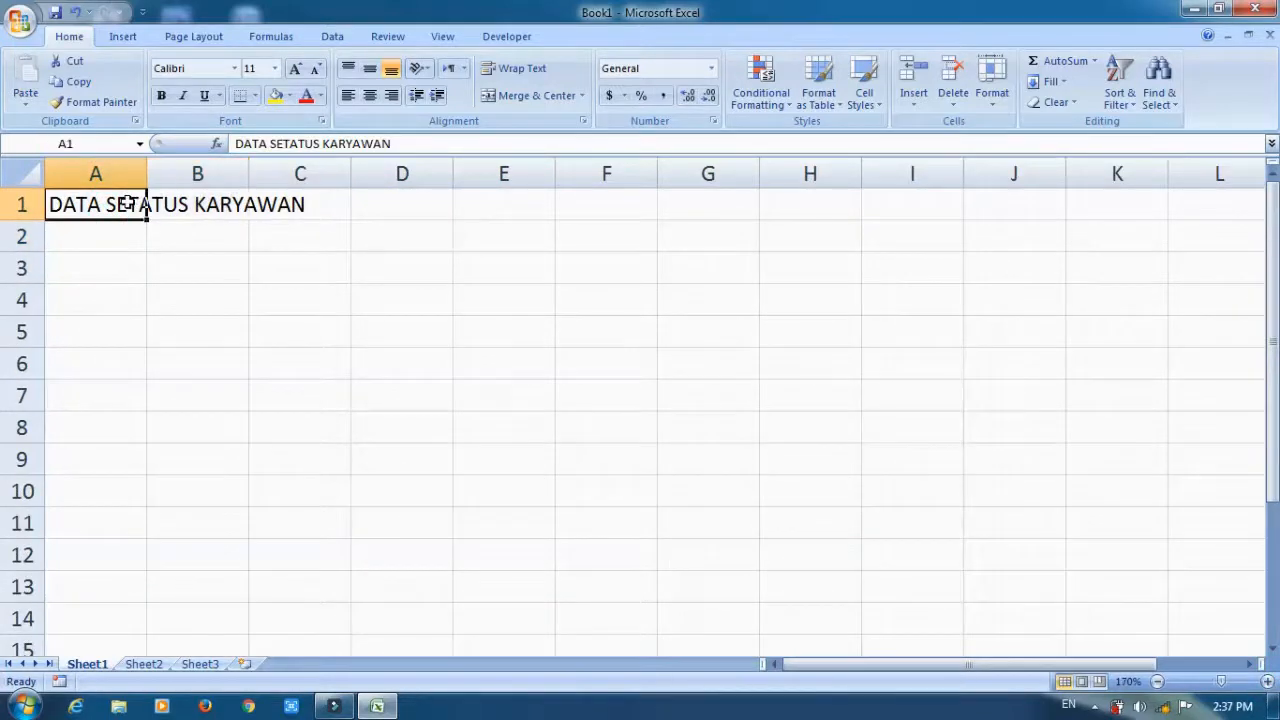
pyautogui.click(296, 70)
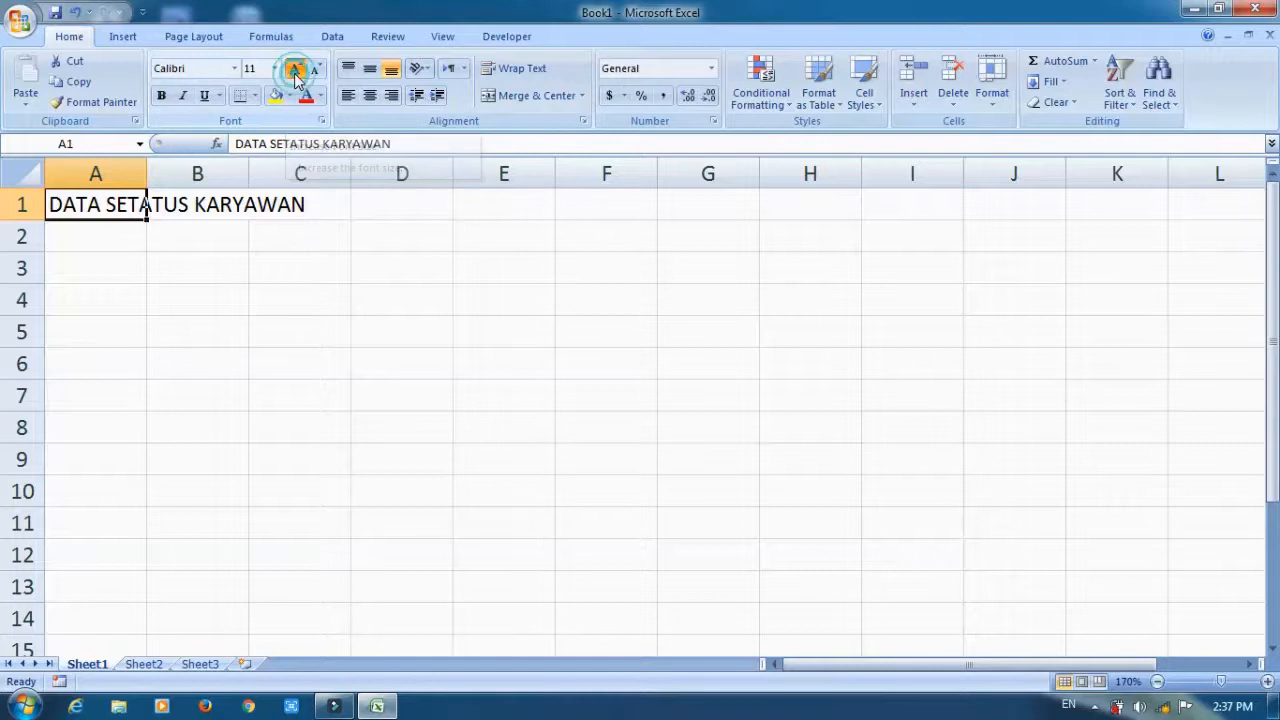
pyautogui.click(296, 70)
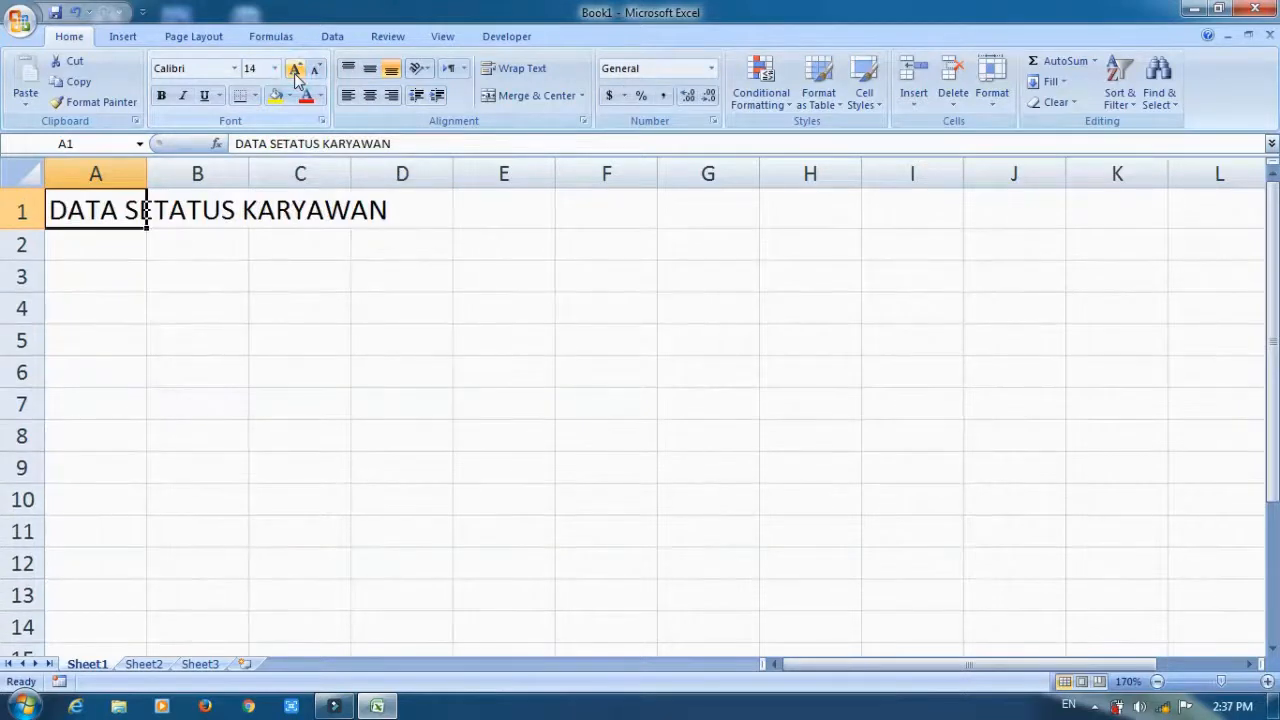
pyautogui.click(162, 96)
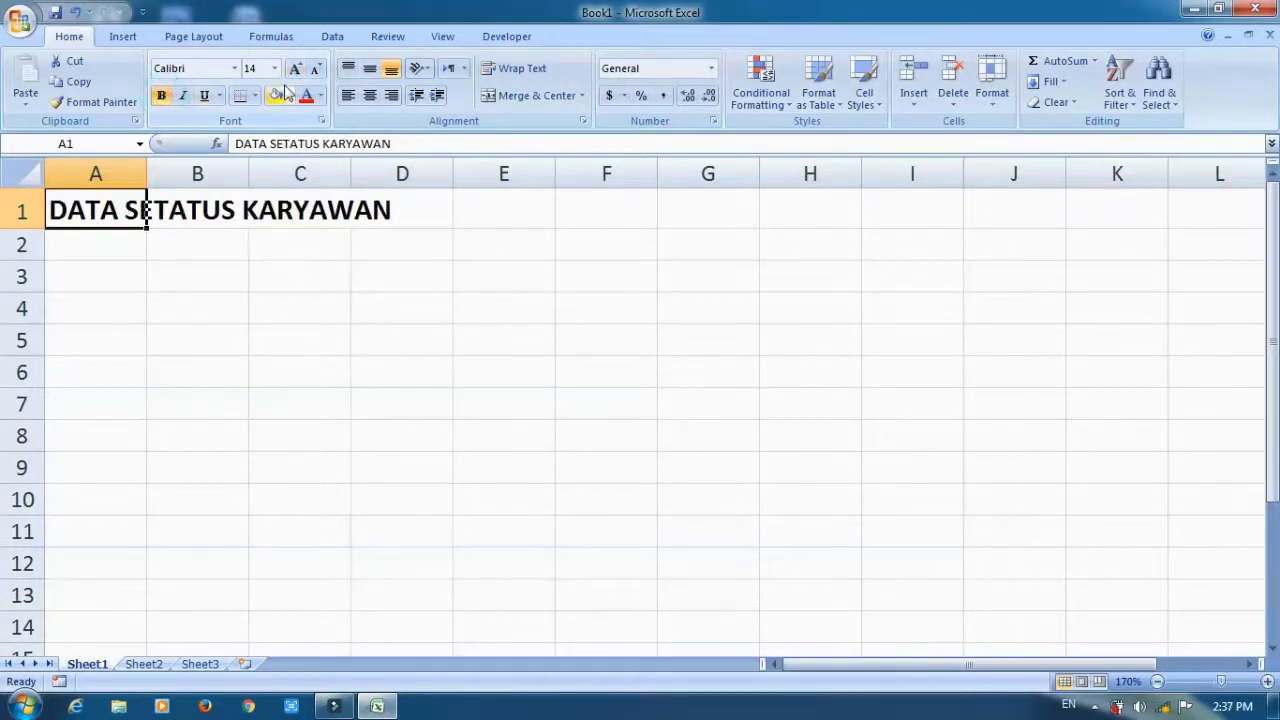
# Enter the company name ESON CORPORATION in cell A2 below the title.
pyautogui.press('Down')
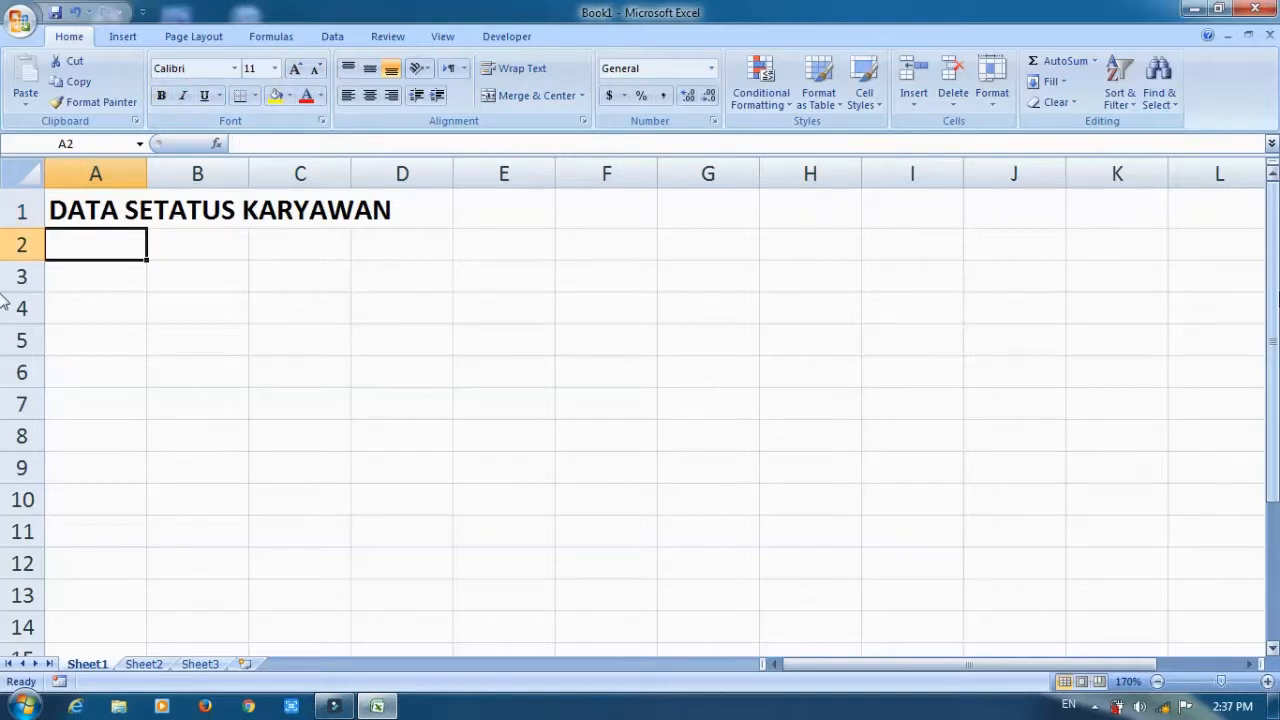
pyautogui.write('ESO')
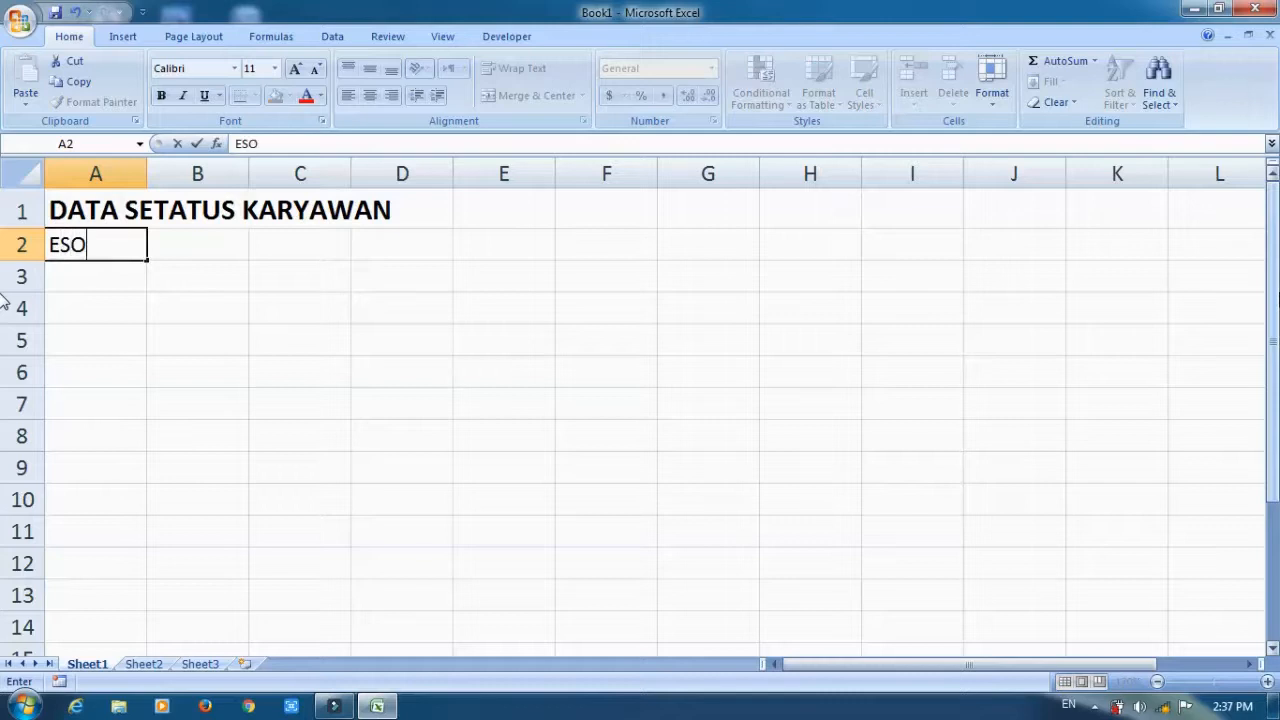
pyautogui.write('N CORPO')
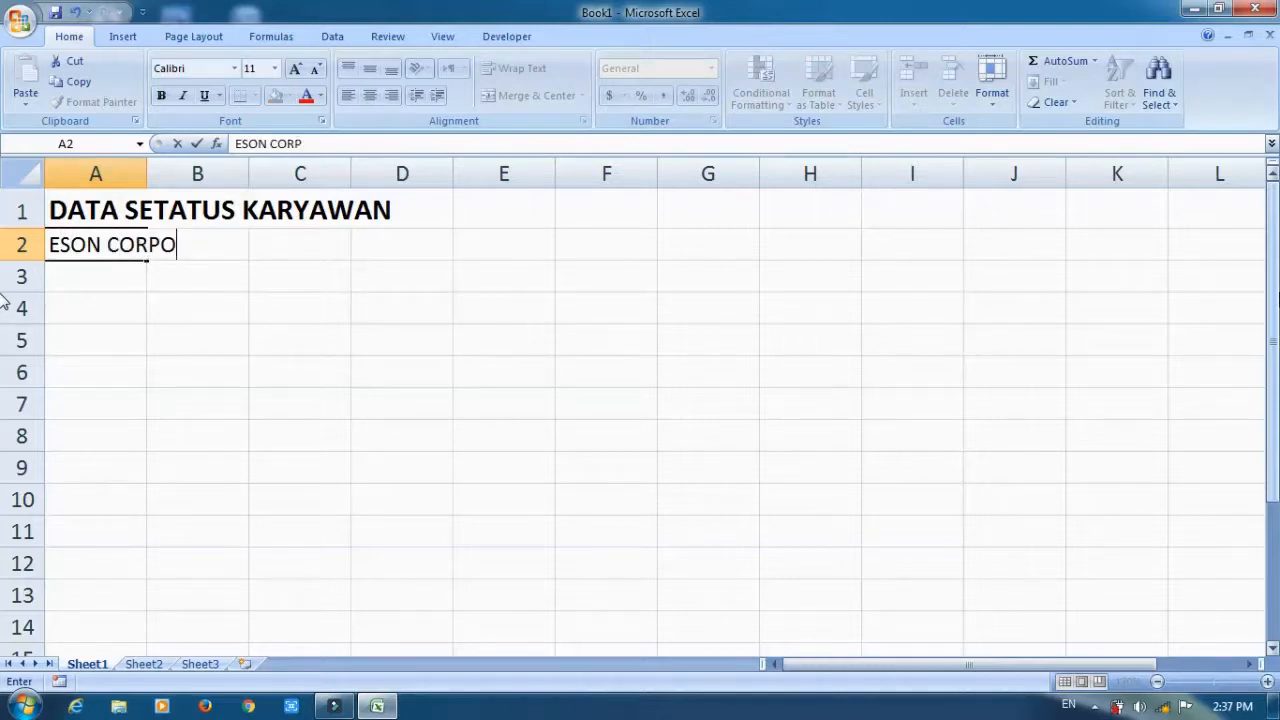
pyautogui.write('RATION')
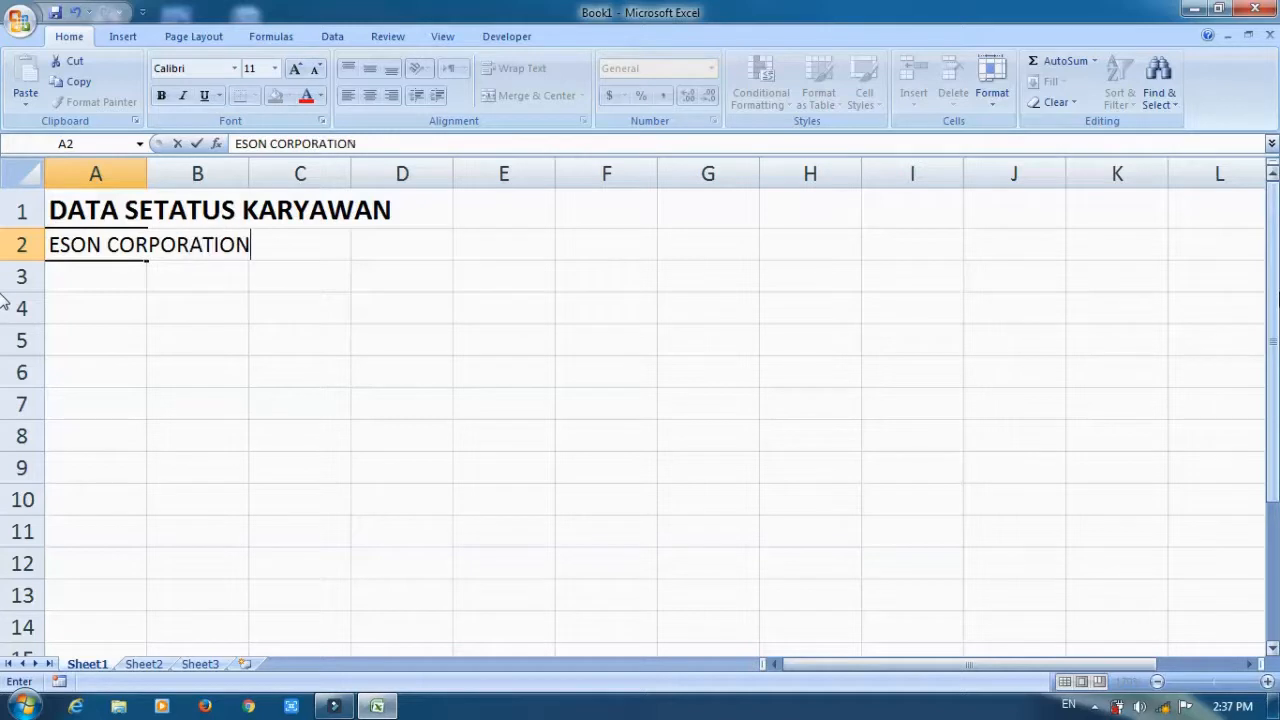
pyautogui.press('Return')
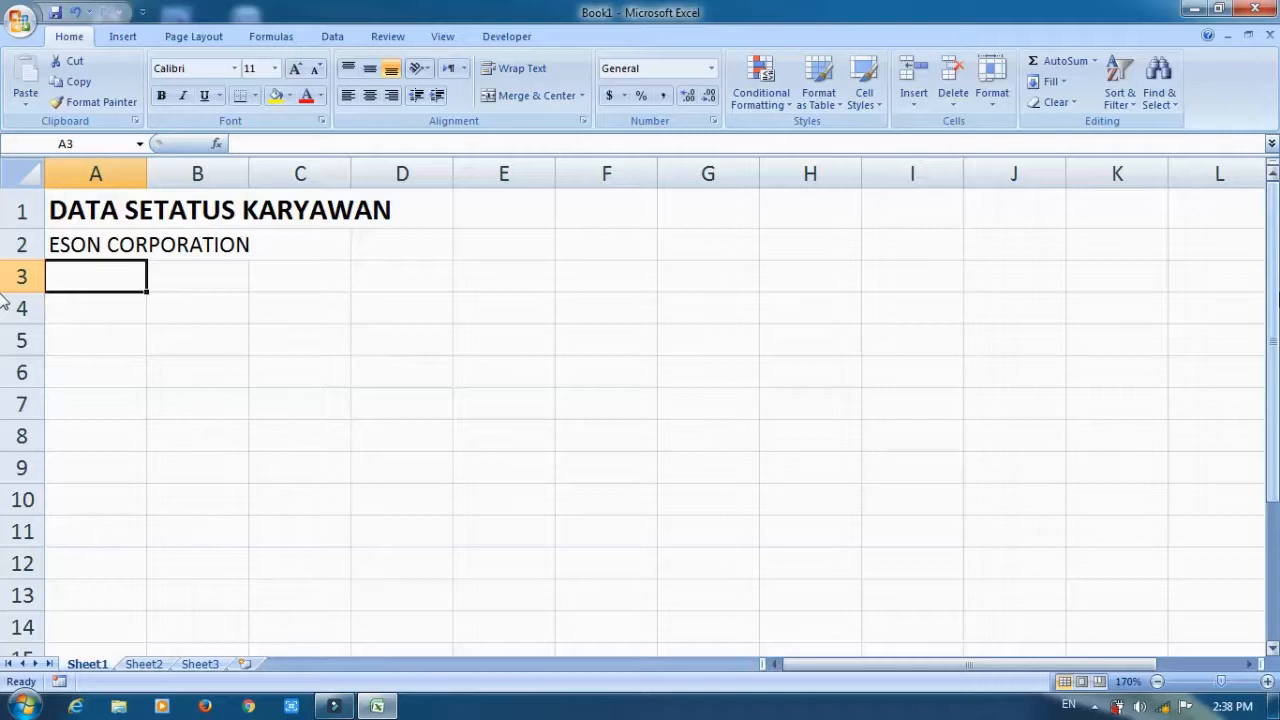
# Narrow column A slightly and enter the headings NO., NAMA, KODE and STATUS in cells A3 to D3.
pyautogui.moveTo(146, 172); pyautogui.dragTo(128, 174)
pyautogui.write('NO.')
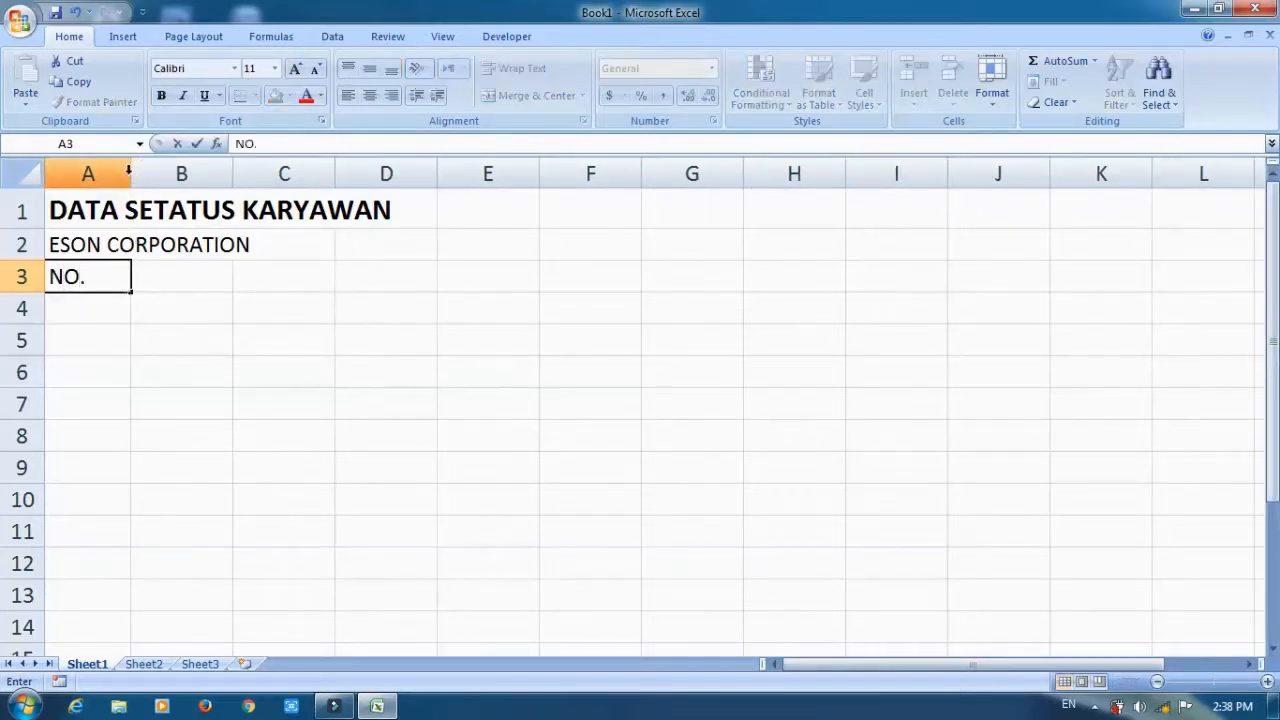
pyautogui.press('Tab')
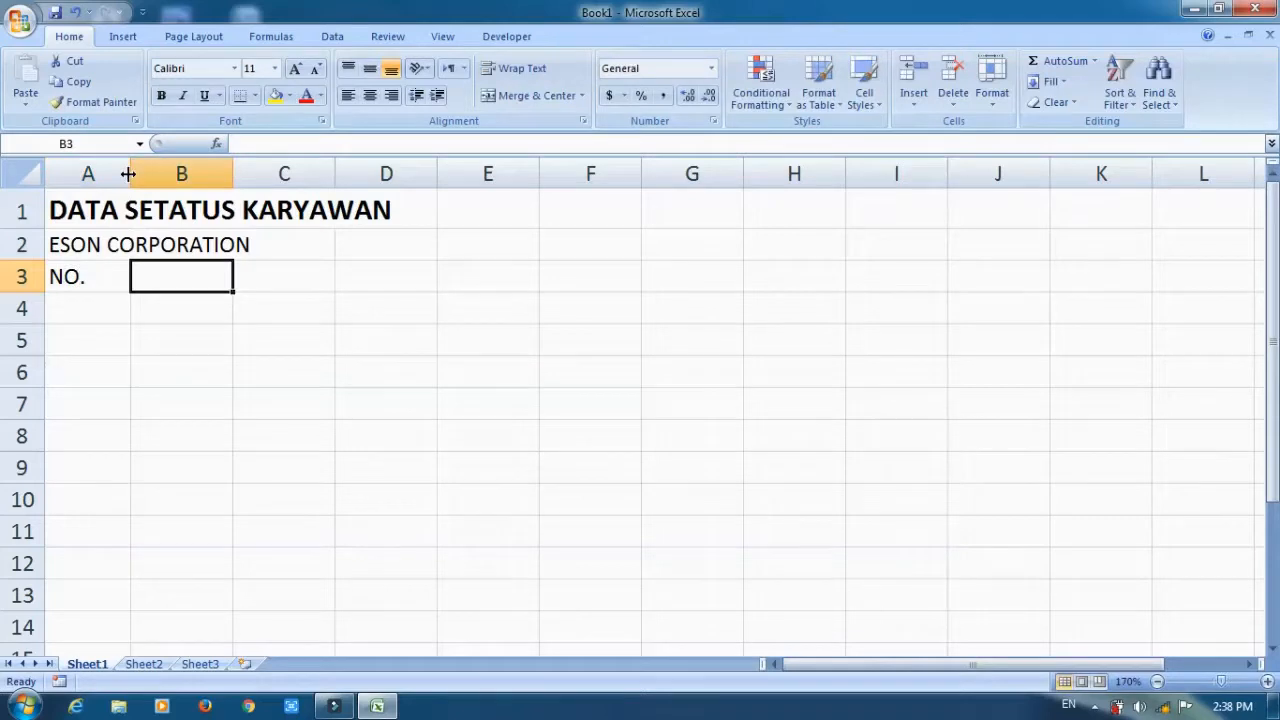
pyautogui.write('NAMA')
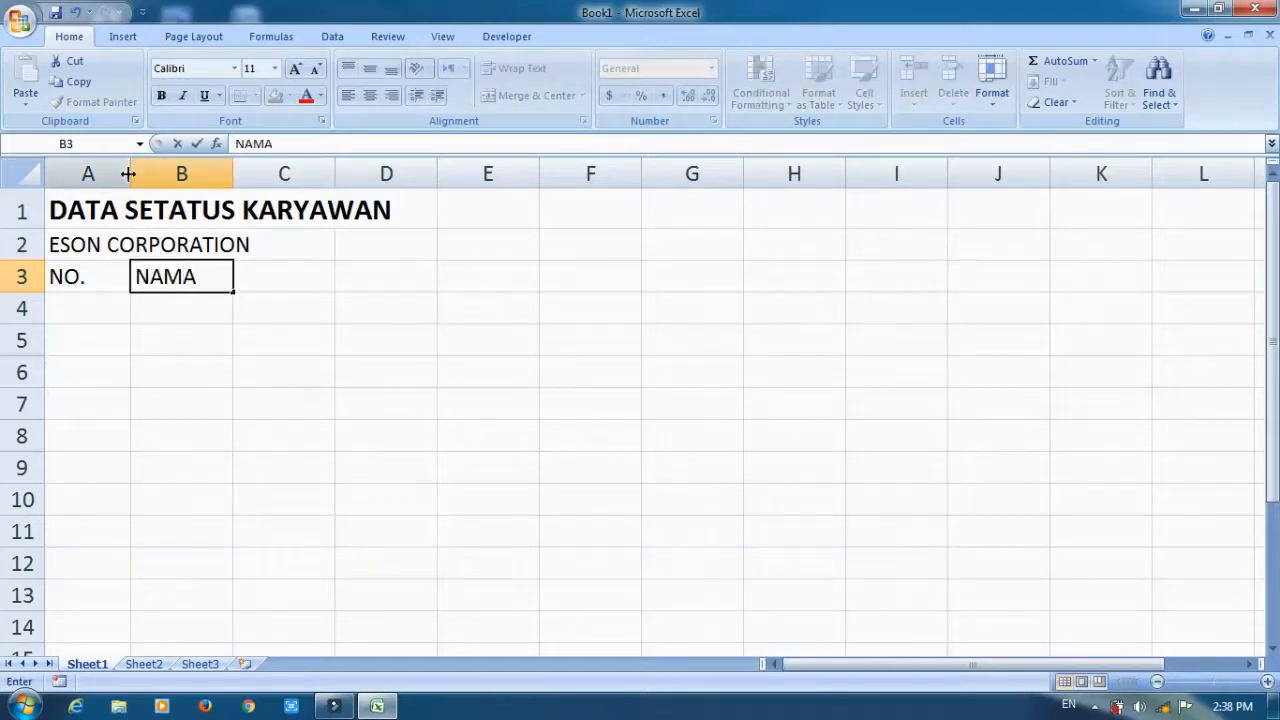
pyautogui.press('Tab')
pyautogui.write('KODE')
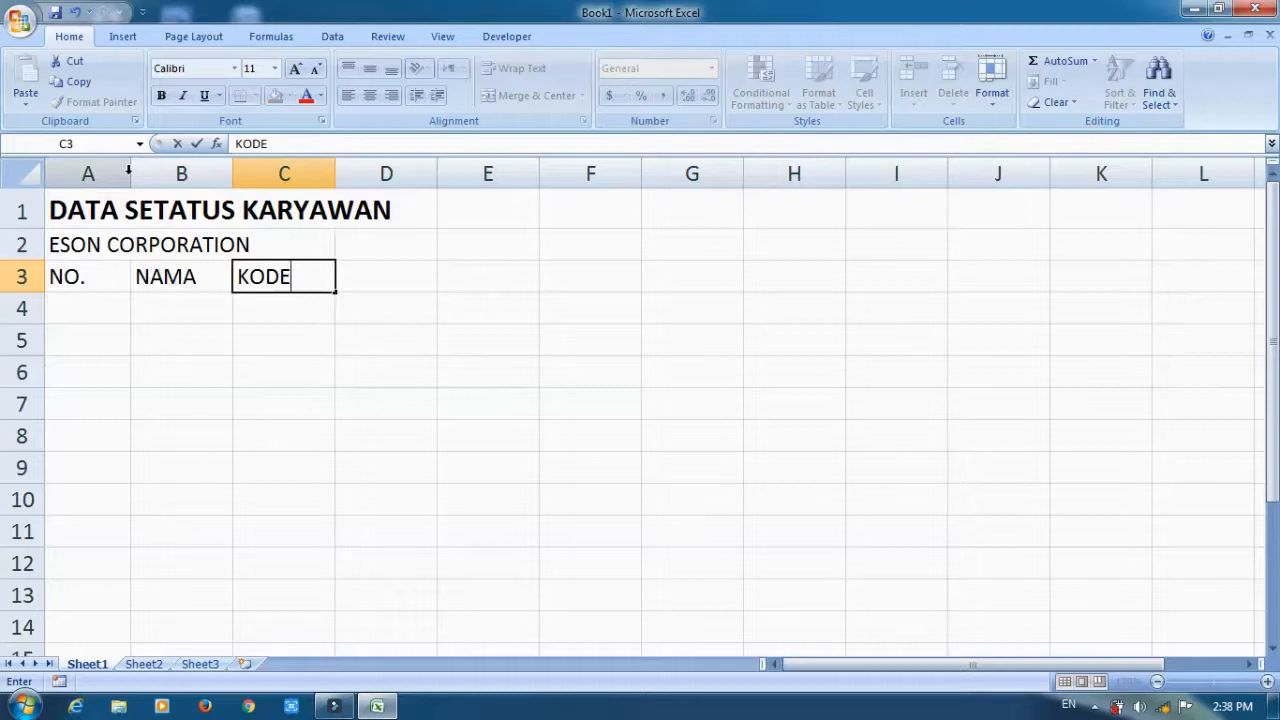
pyautogui.press('Tab')
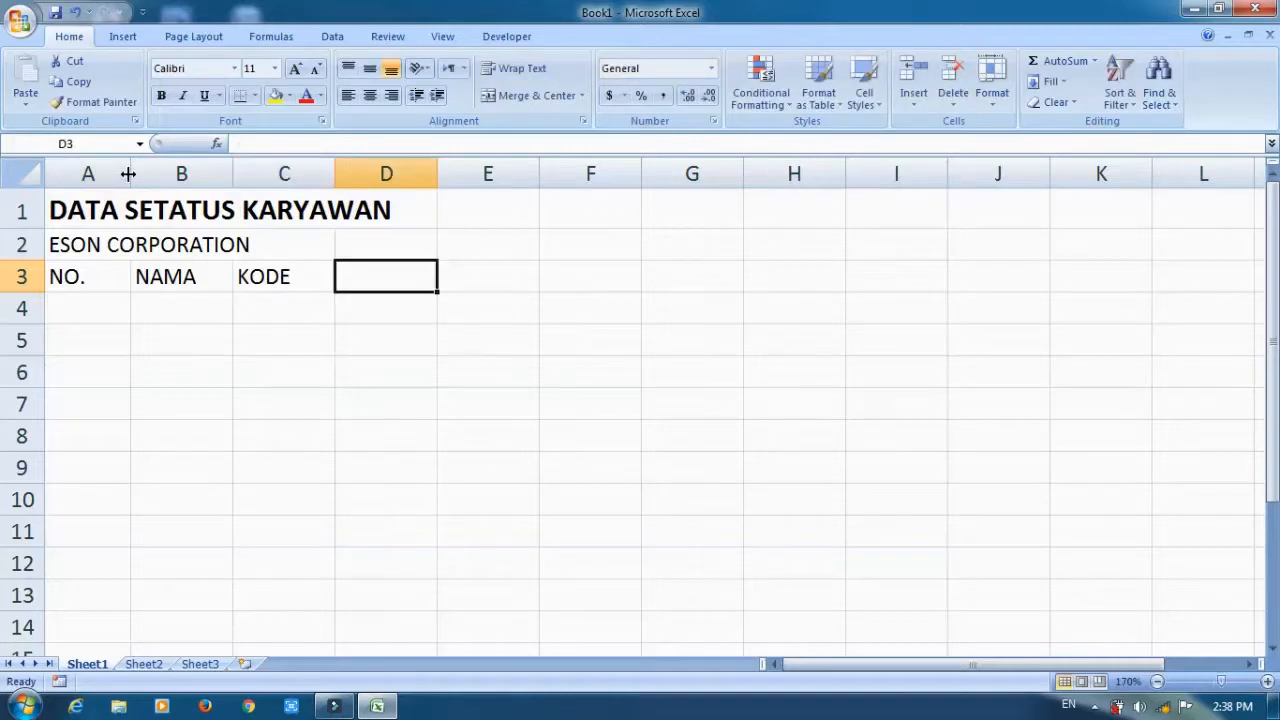
pyautogui.write('STATUS')
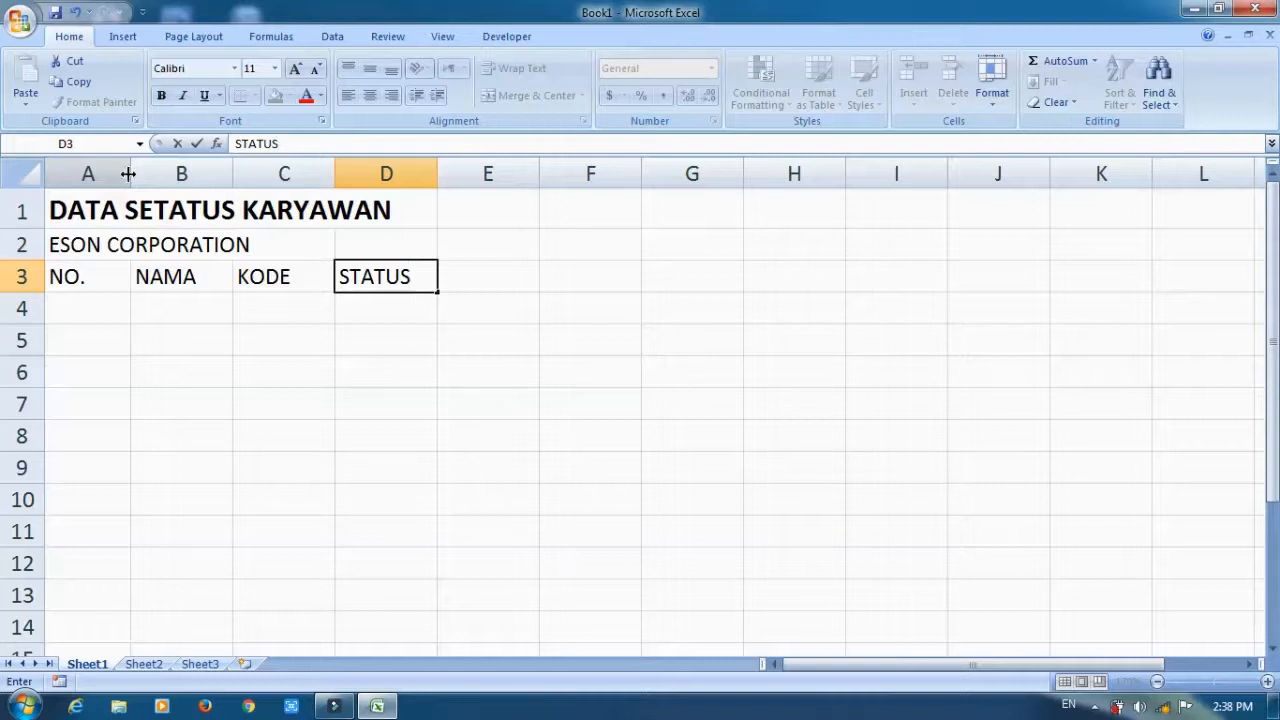
pyautogui.press('Tab')
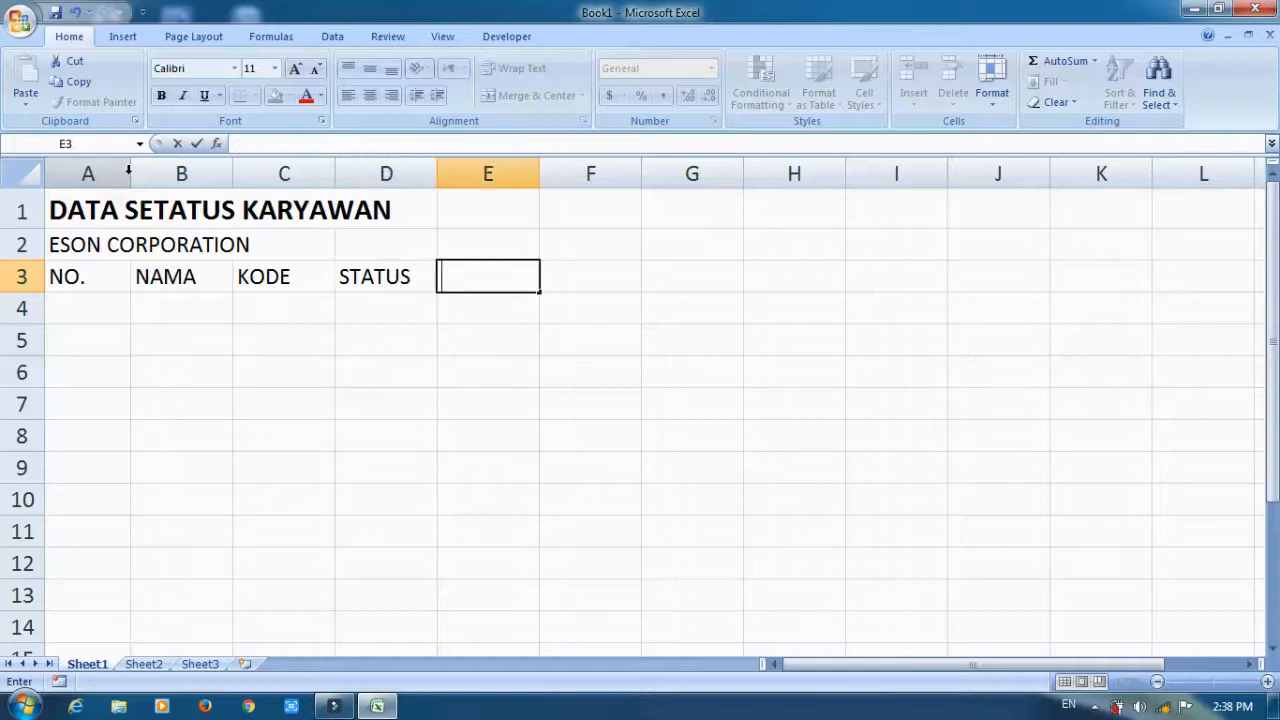
# Enter the headings GAJI POKOK, TUNJANGAN and TOTAL GAJI BERSIH in cells E3 to G3.
pyautogui.write('GAJI POKOK')
pyautogui.press('Tab')
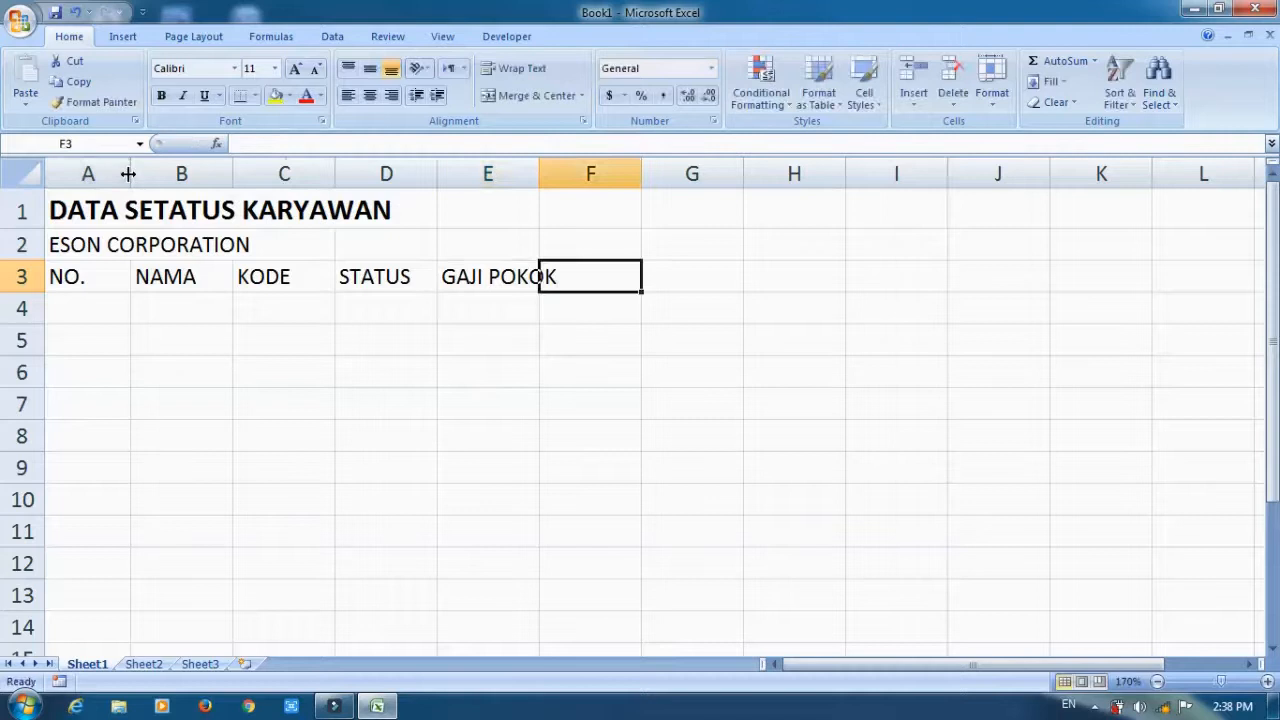
pyautogui.write('TUN')
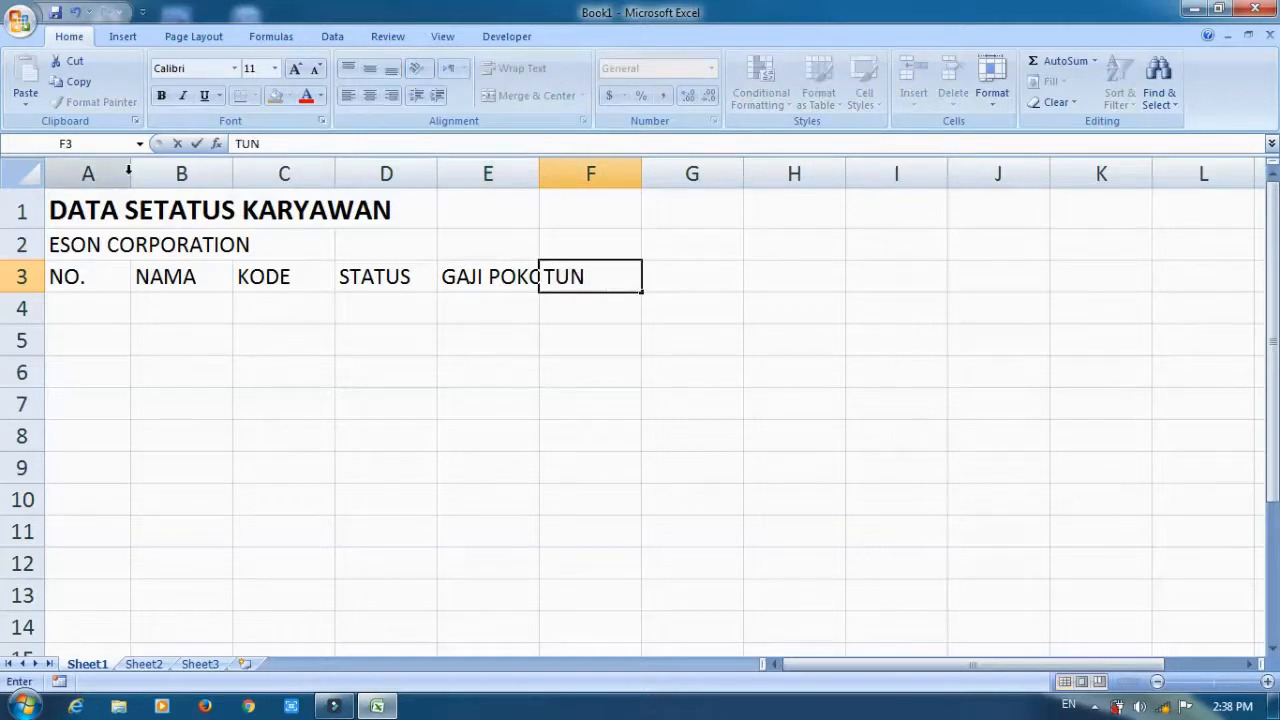
pyautogui.write('JANGAN')
pyautogui.press('Tab')
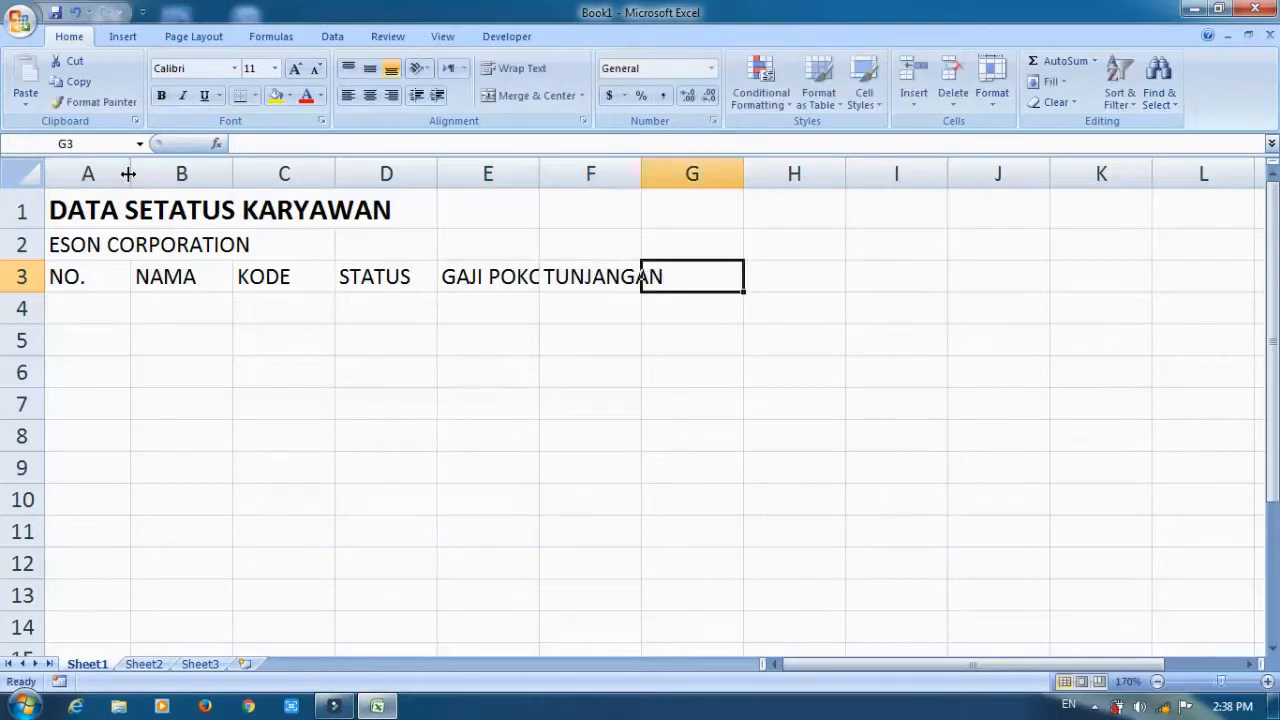
pyautogui.write('T')
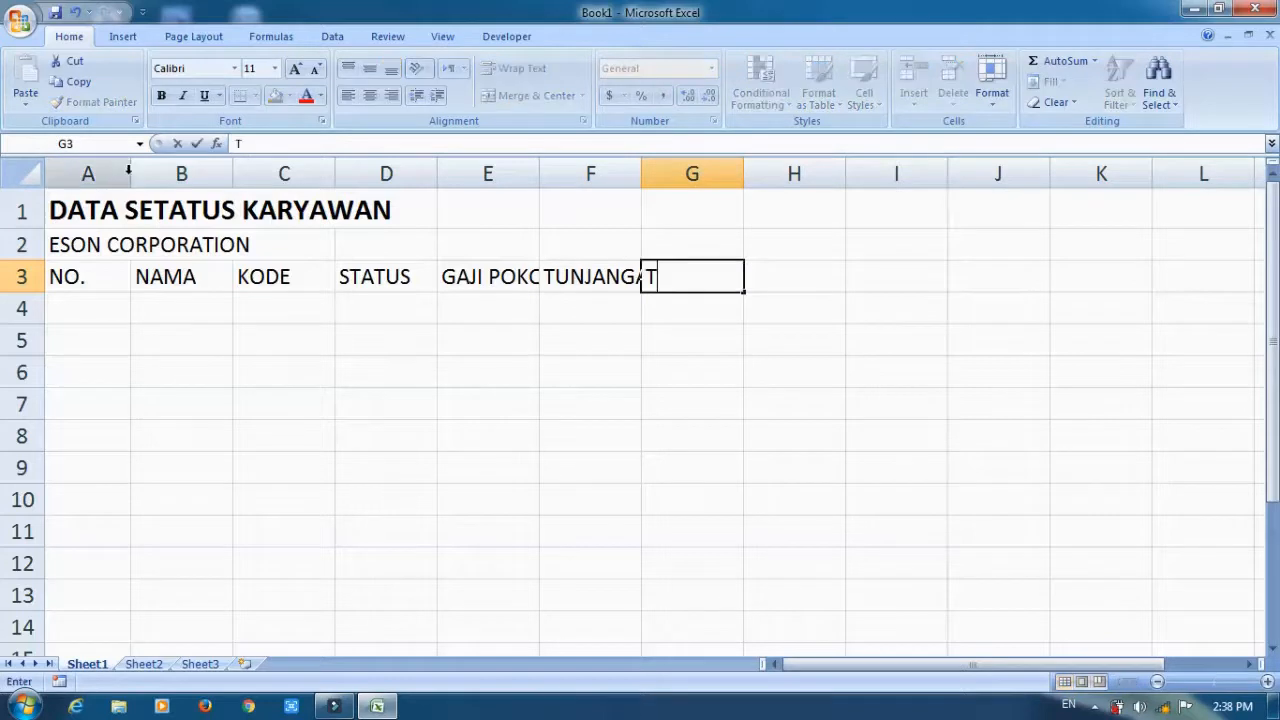
pyautogui.write('OTAL ')
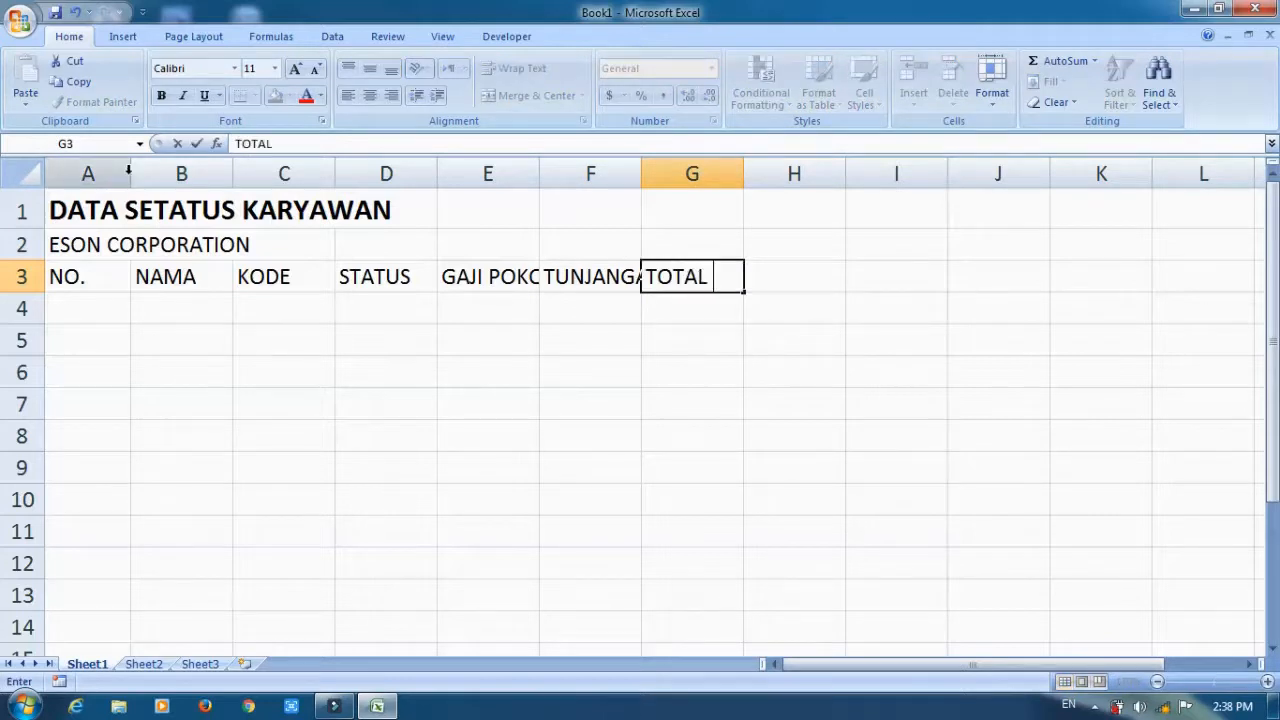
pyautogui.write('GAJI')
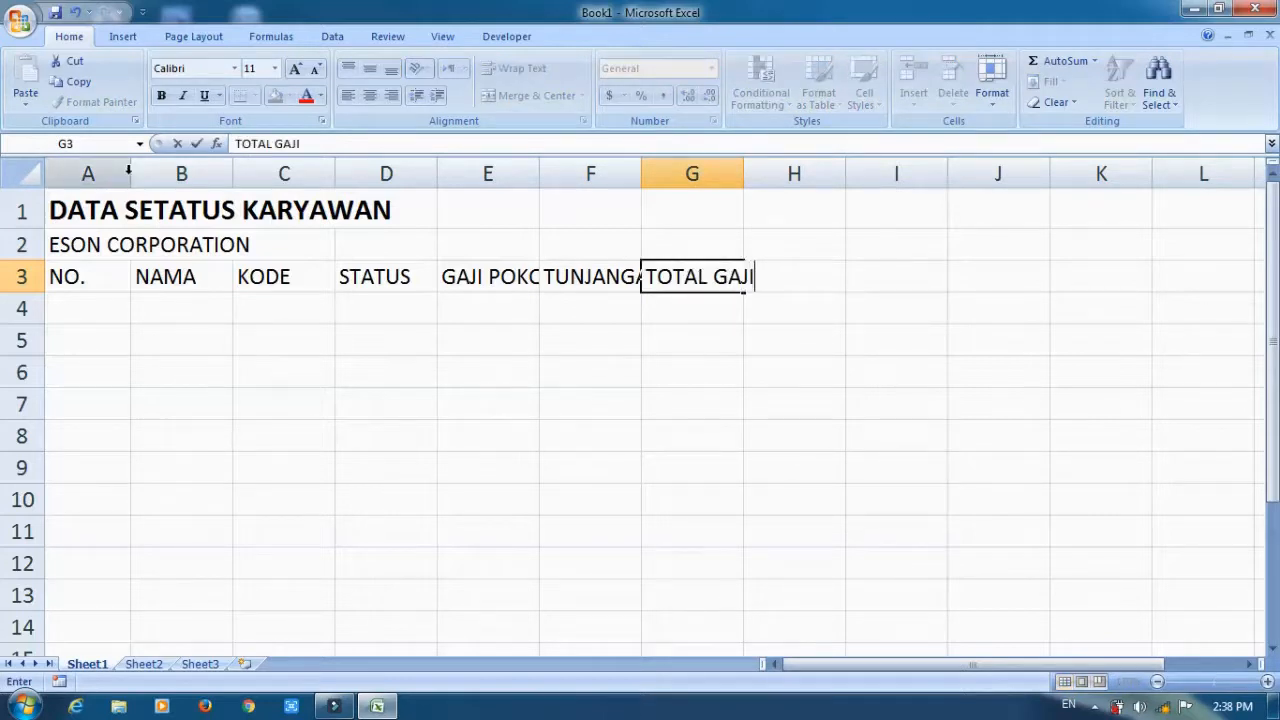
pyautogui.write(' BERSIH')
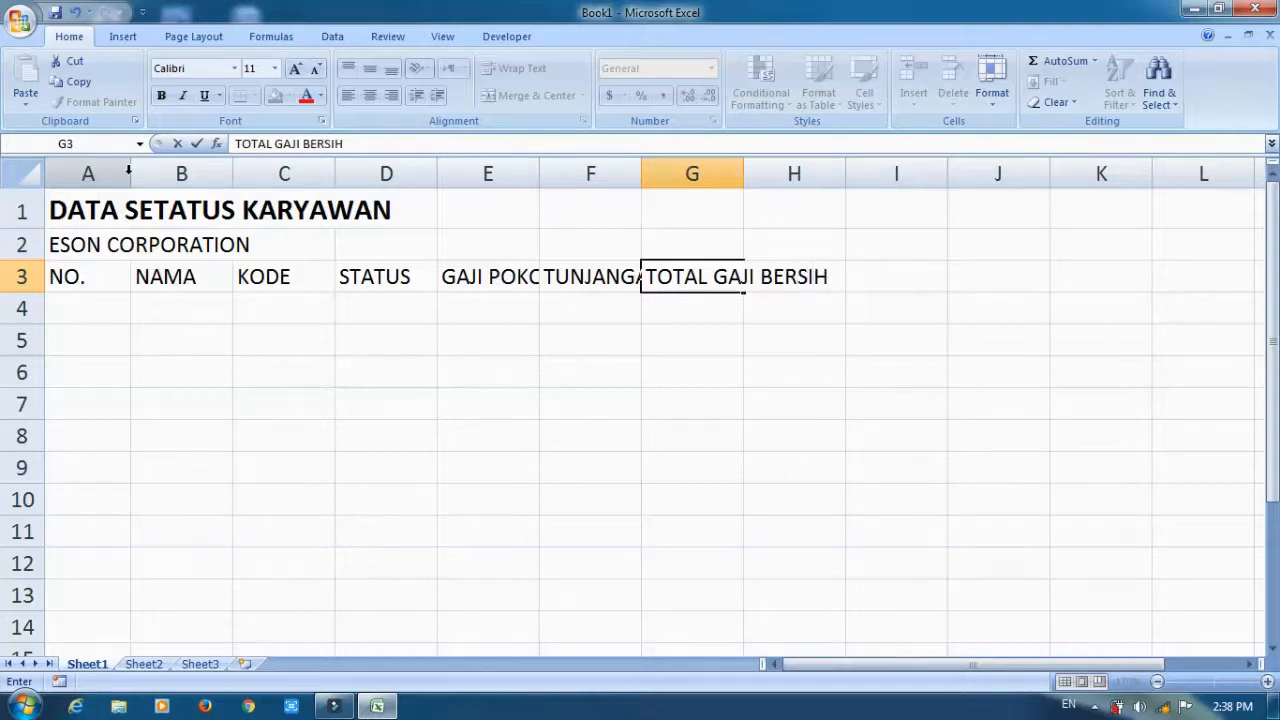
pyautogui.press('Return')
# Apply All Borders to the table range A3 to H8.
pyautogui.moveTo(91, 274); pyautogui.dragTo(798, 447)
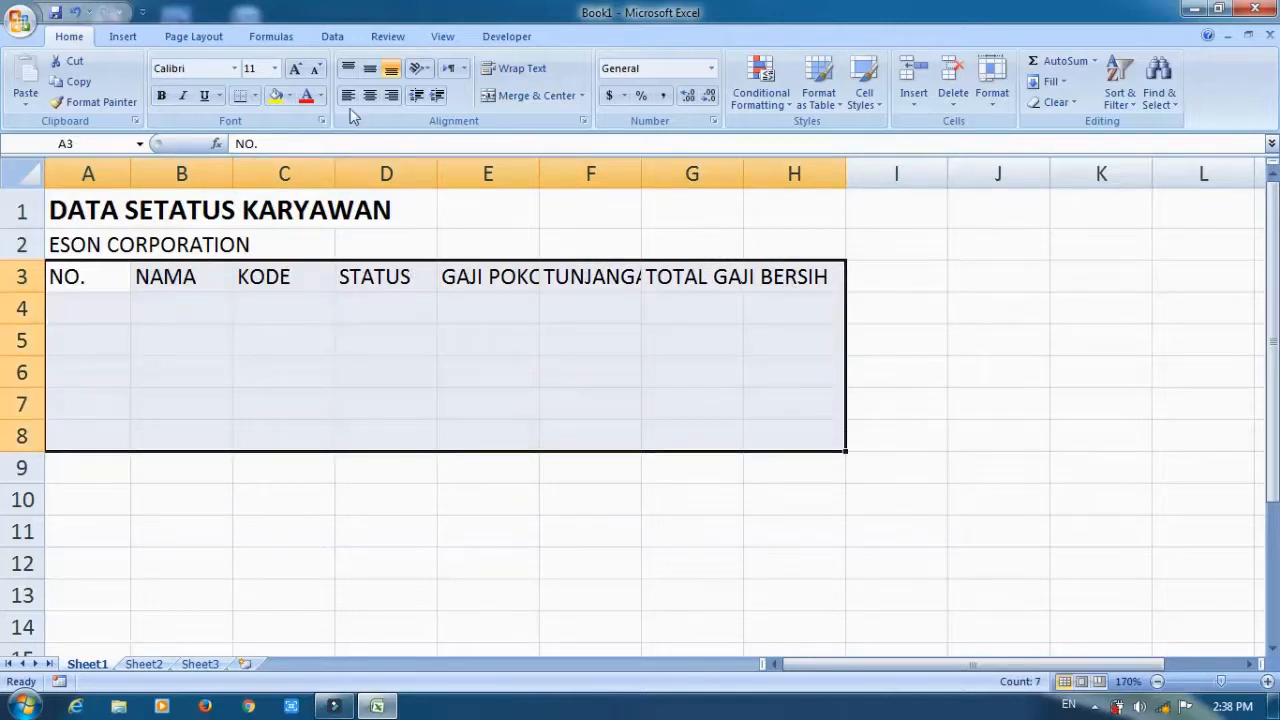
pyautogui.click(255, 96)
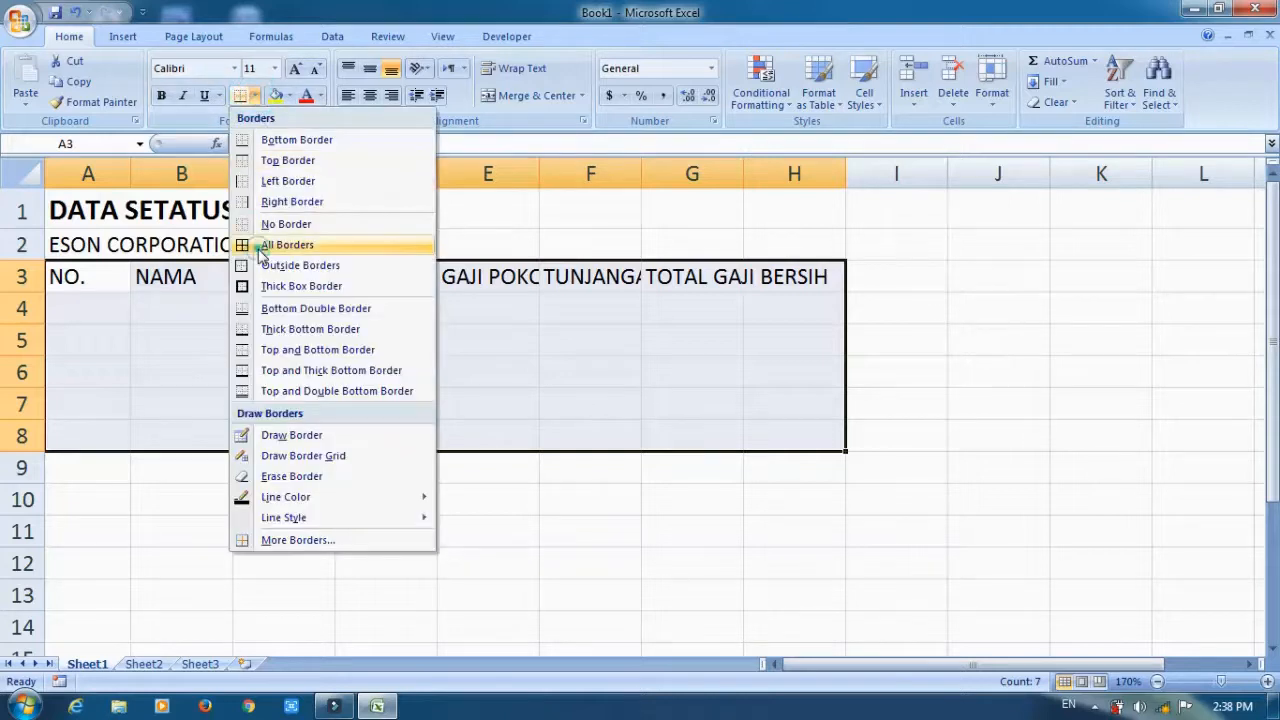
pyautogui.click(270, 246)
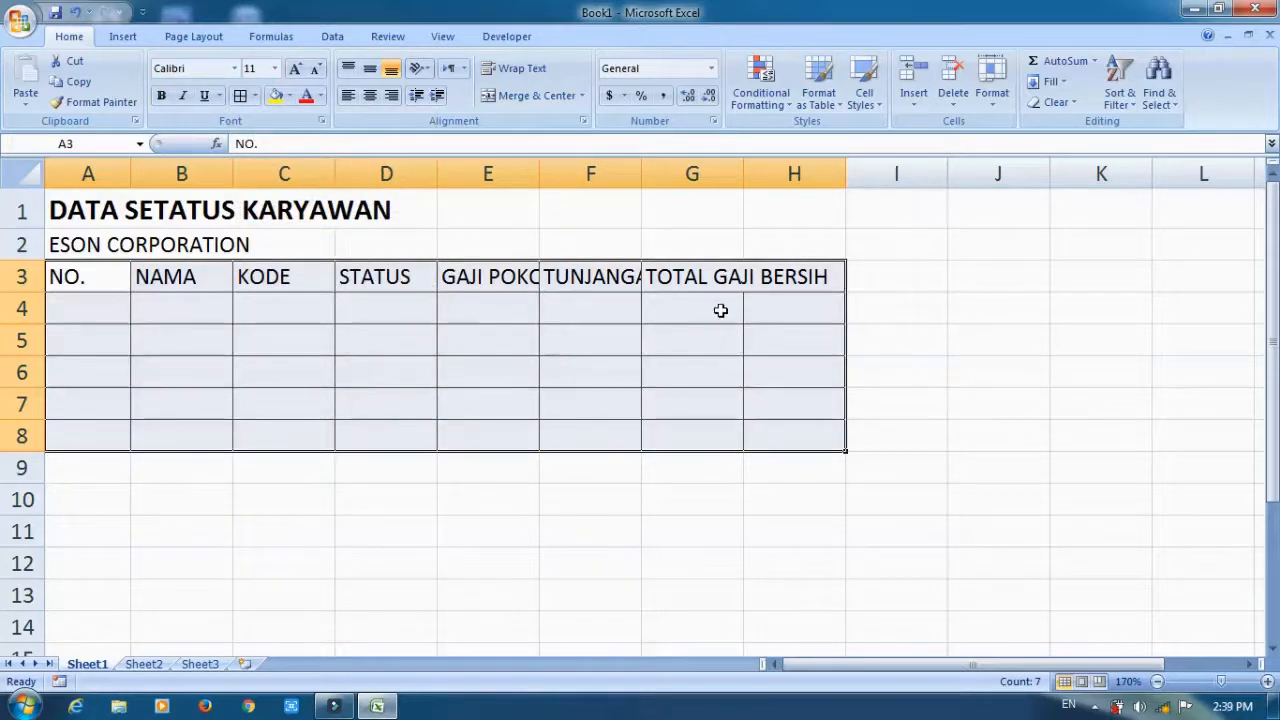
# Resize the table columns to fit their headings, with narrow NO. and KODE columns, and end the bordered table at column G.
pyautogui.click(379, 286)
pyautogui.moveTo(181, 174); pyautogui.dragTo(794, 174)
pyautogui.moveTo(845, 174); pyautogui.dragTo(907, 176)
pyautogui.click(540, 285)
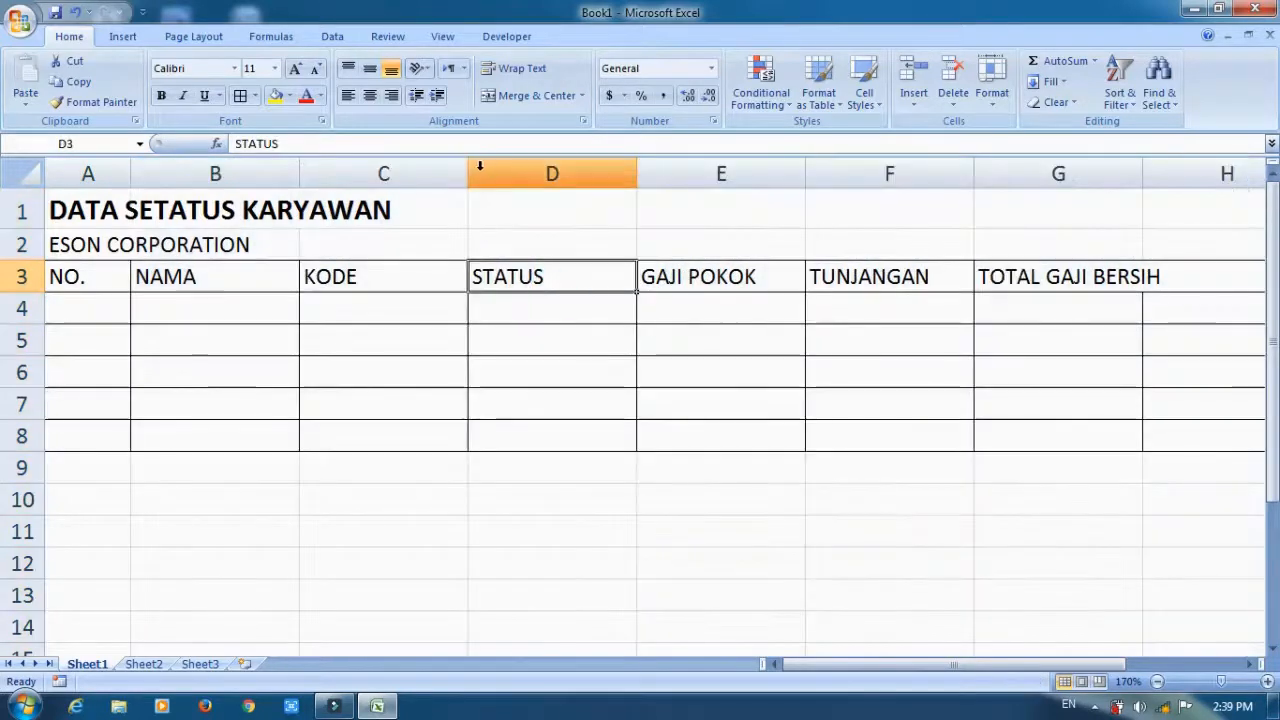
pyautogui.moveTo(466, 174); pyautogui.dragTo(383, 189)
pyautogui.moveTo(130, 170); pyautogui.dragTo(95, 176)
pyautogui.moveTo(262, 178); pyautogui.dragTo(297, 172)
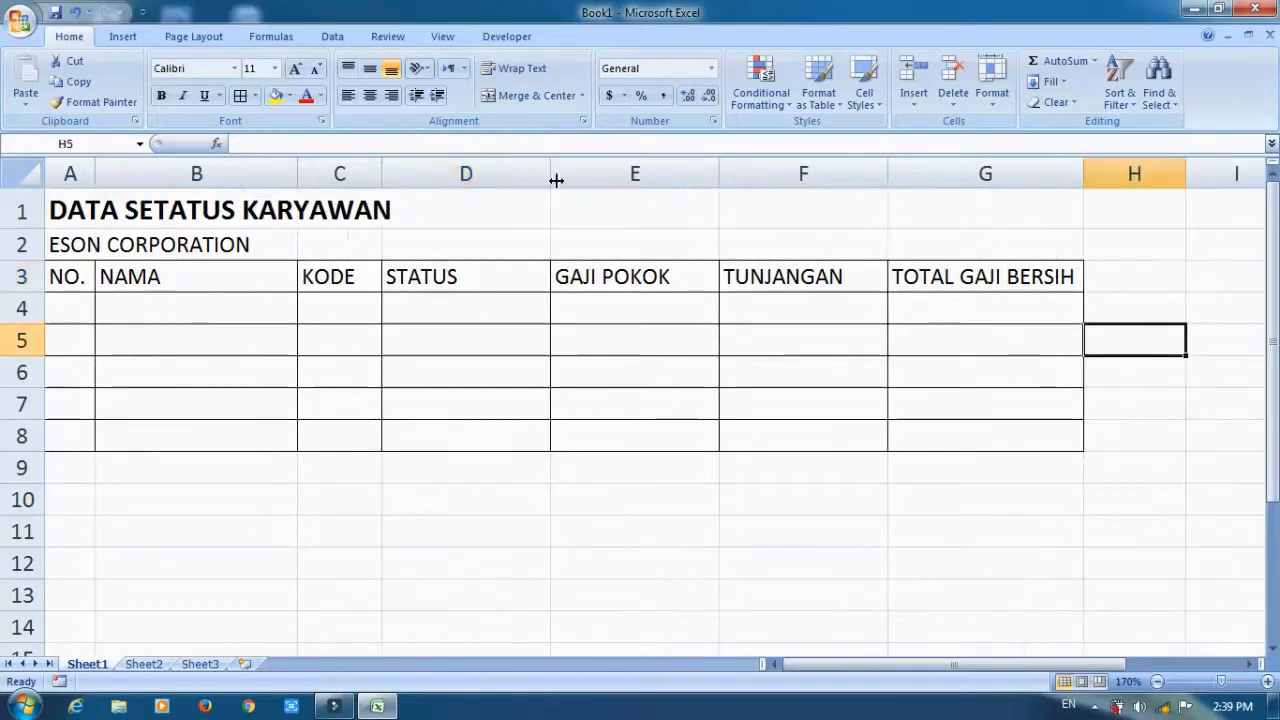
# Center the headings in A3 to G3 and give them a dark teal fill with white text.
pyautogui.moveTo(82, 277); pyautogui.dragTo(950, 284)
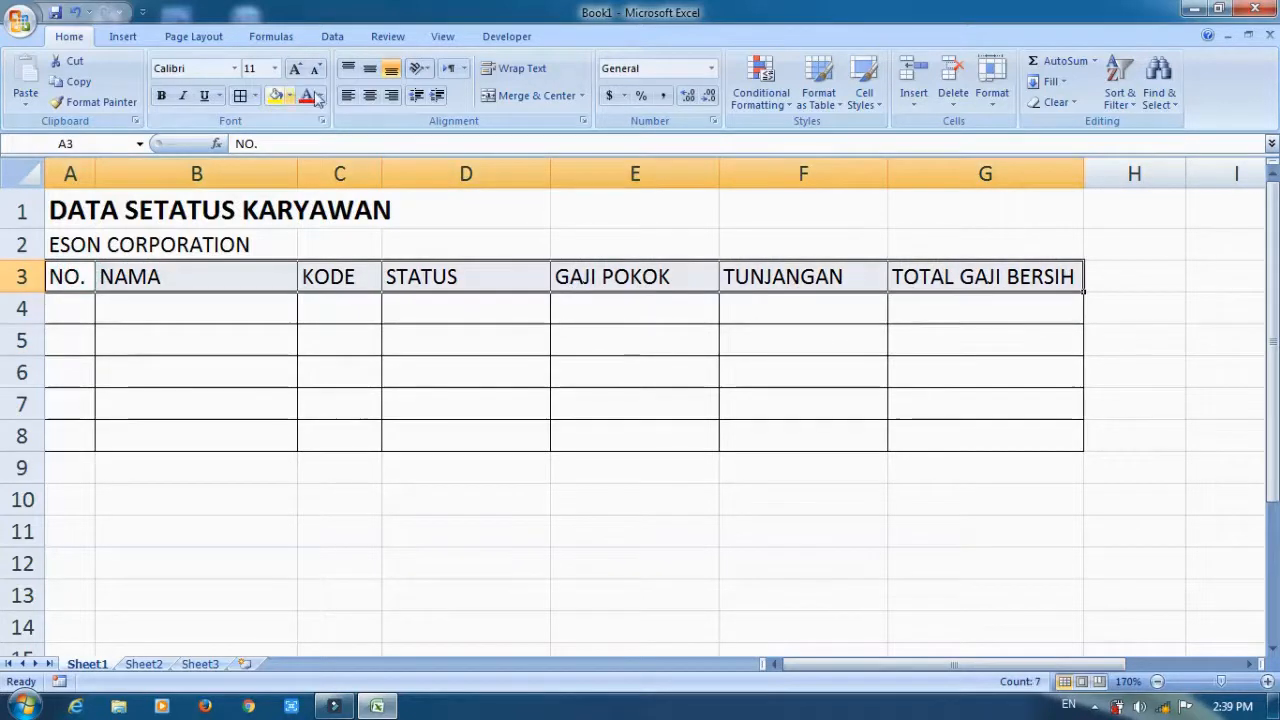
pyautogui.click(369, 96)
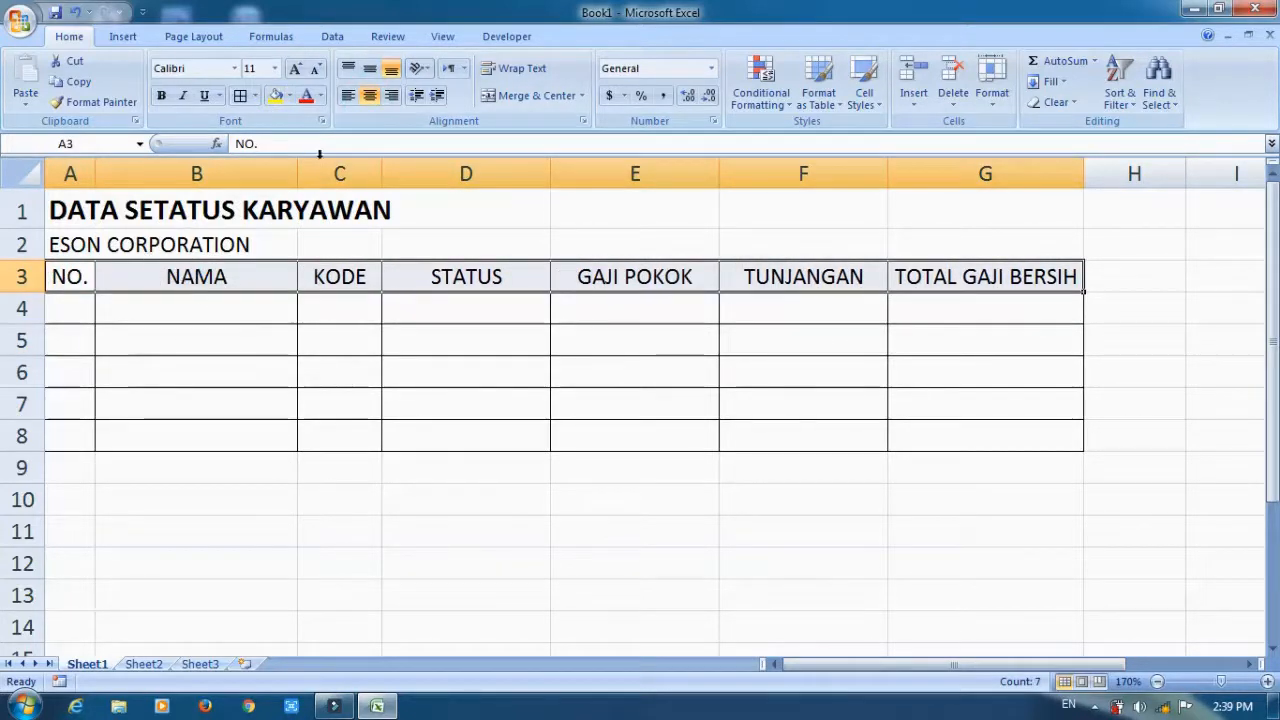
pyautogui.click(289, 97)
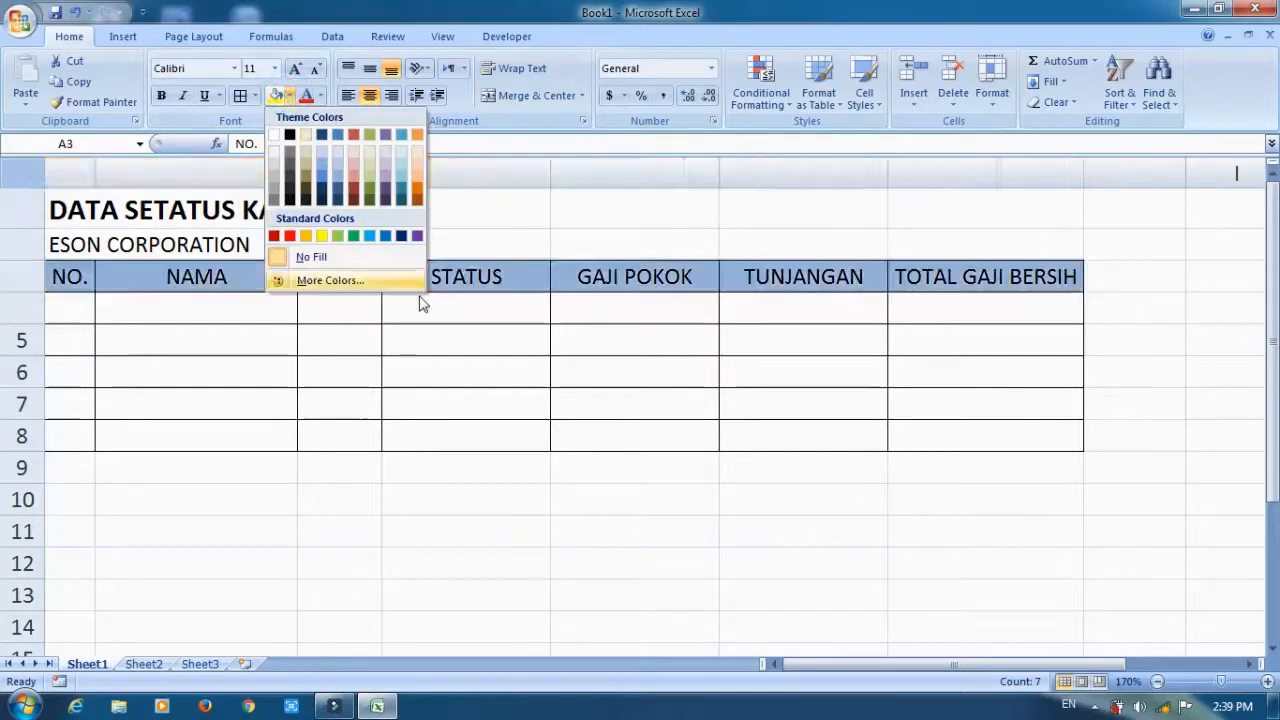
pyautogui.click(402, 201)
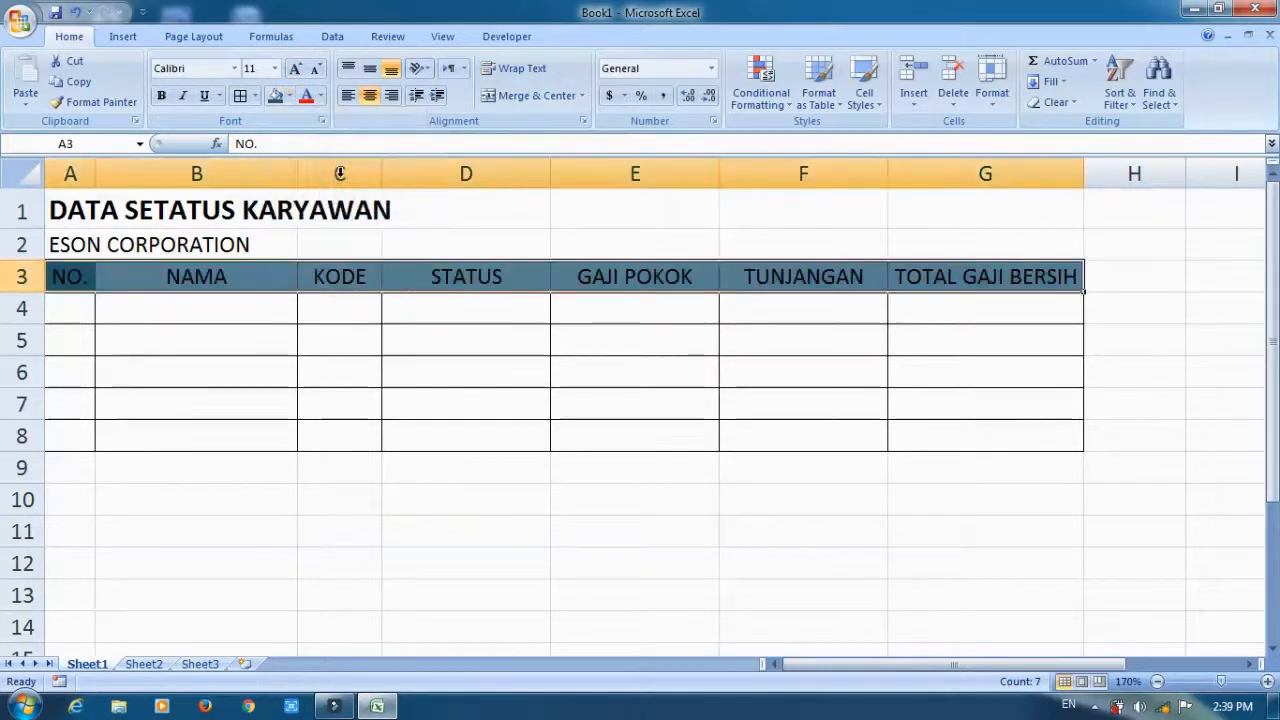
pyautogui.click(320, 97)
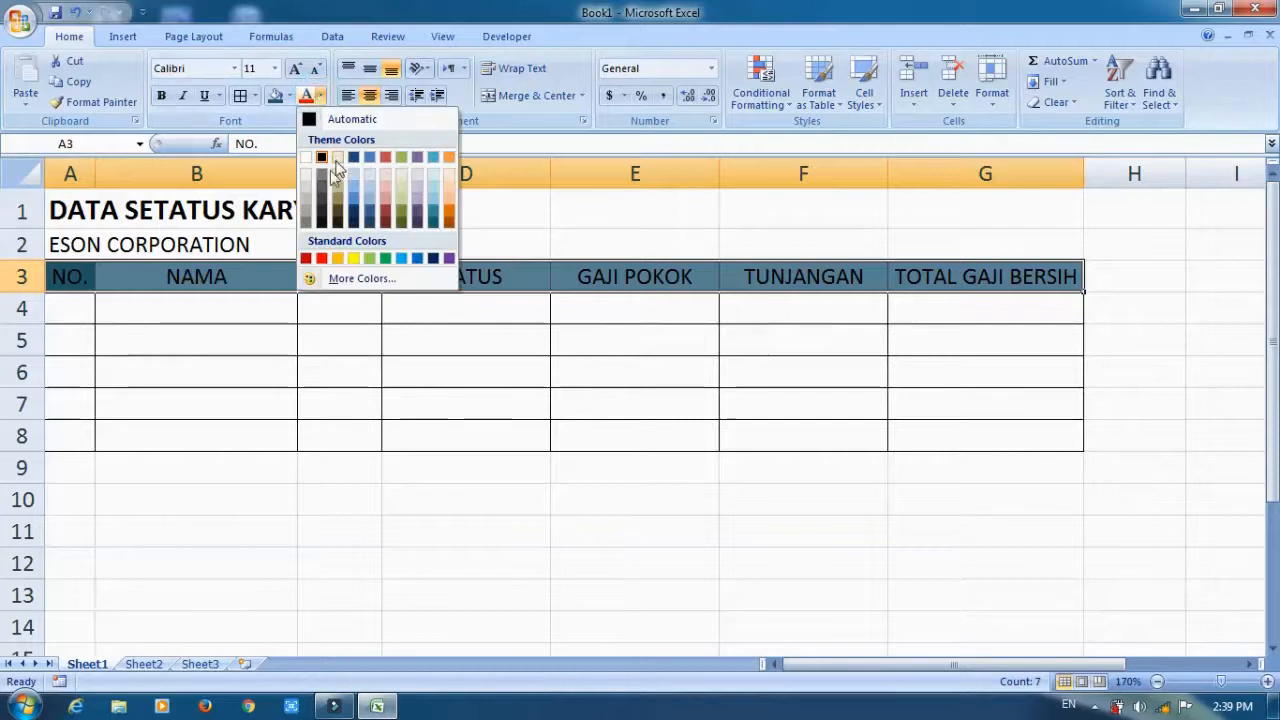
pyautogui.click(311, 156)
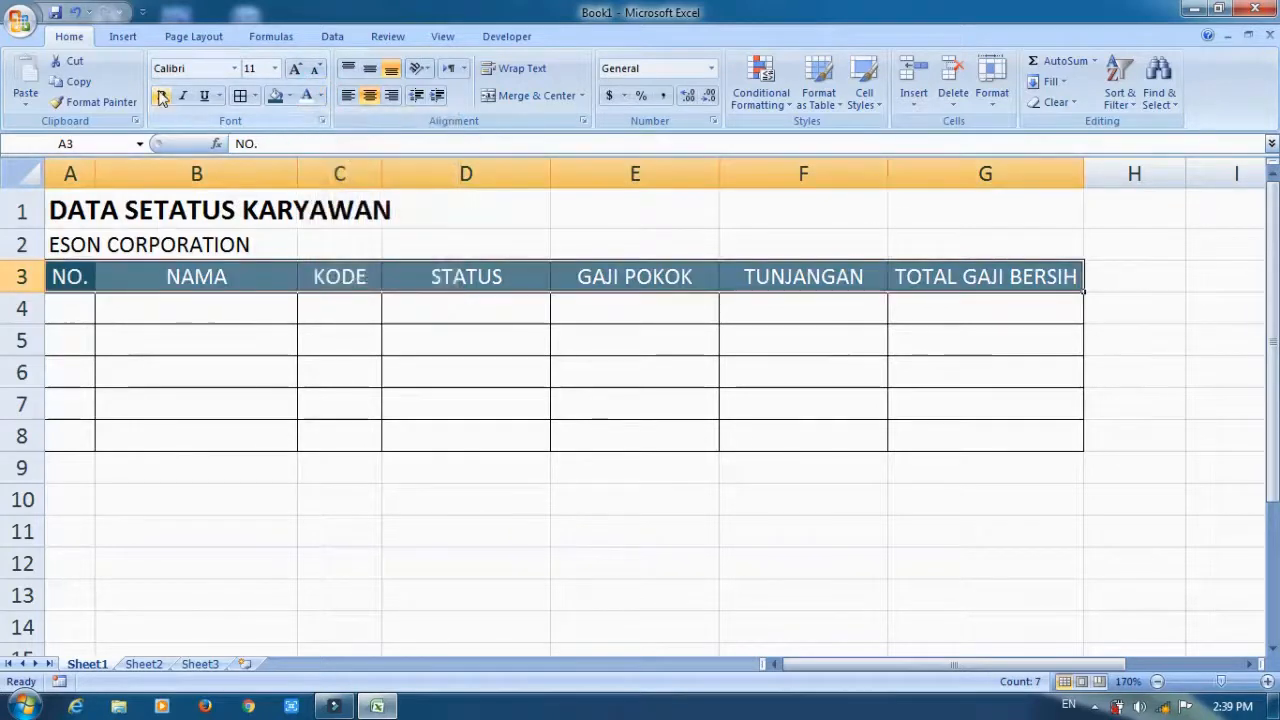
# Make the headings bold and vertically centered in a taller row 3, and widen column B slightly.
pyautogui.click(160, 95)
pyautogui.moveTo(36, 292); pyautogui.dragTo(36, 307)
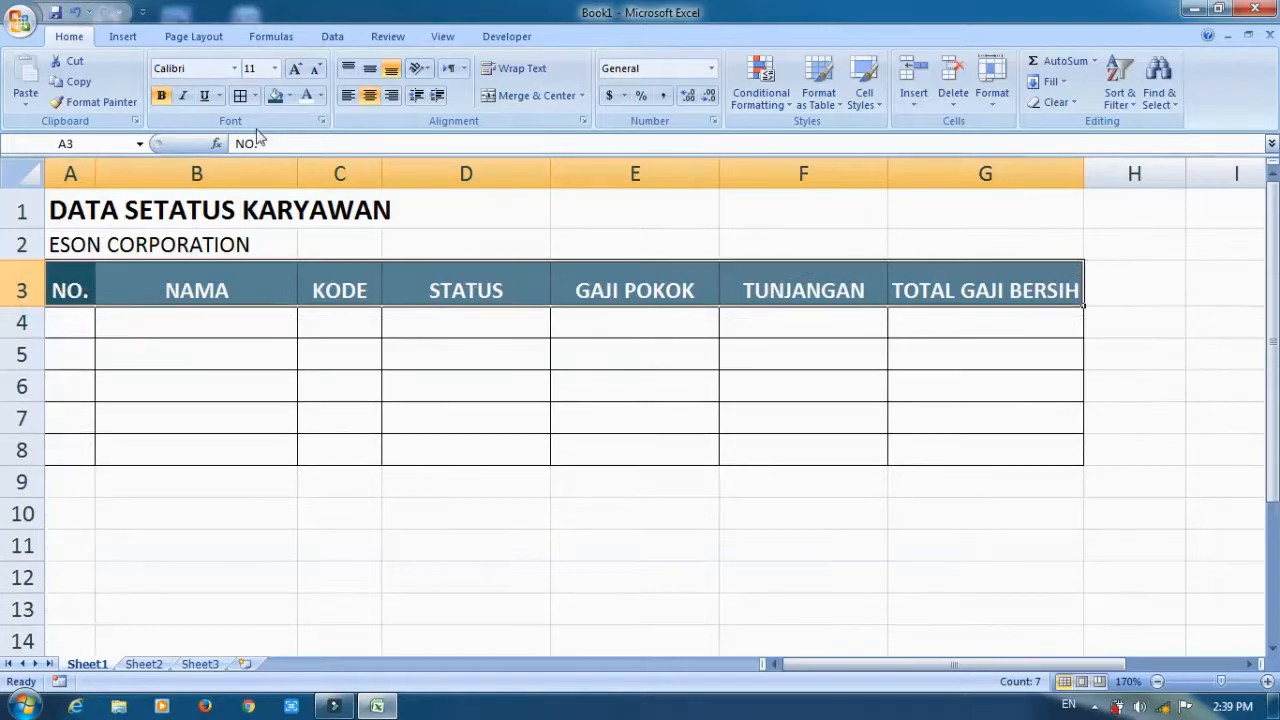
pyautogui.click(369, 68)
pyautogui.click(423, 328)
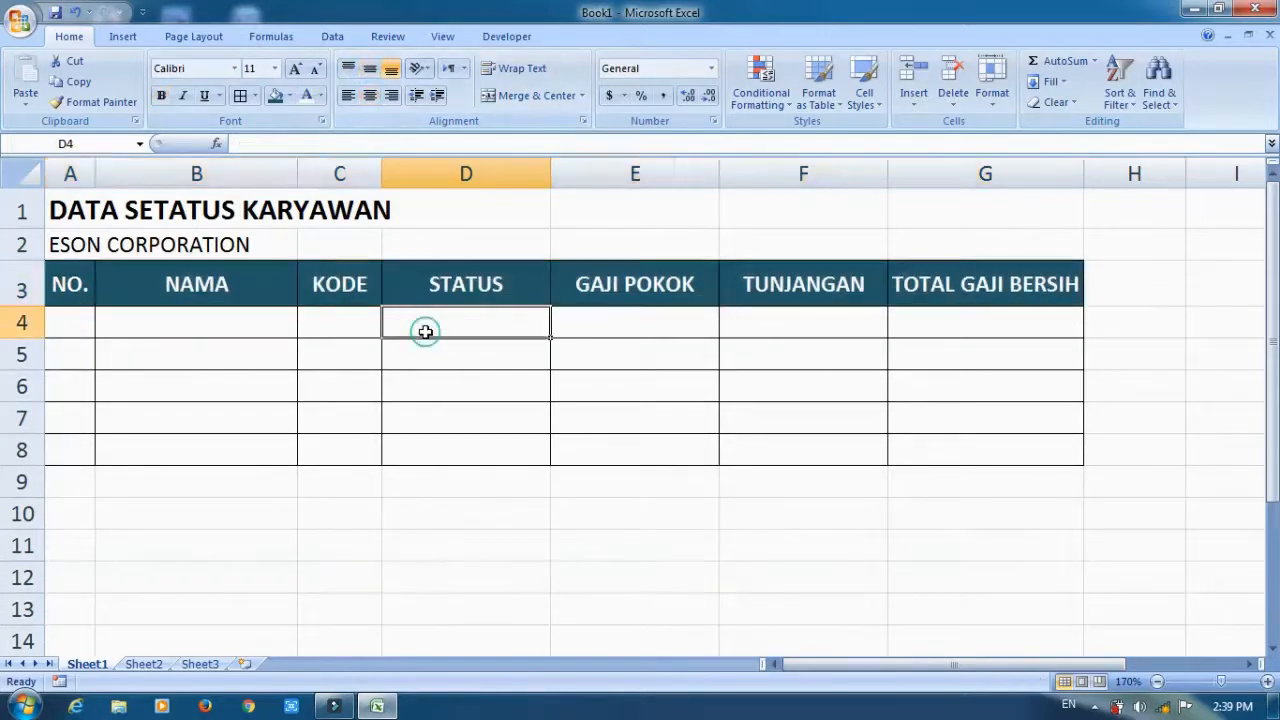
pyautogui.moveTo(297, 166); pyautogui.dragTo(304, 166)
# Number the table rows 1 to 5 in cells A4 to A8 and center the numbers.
pyautogui.click(82, 313)
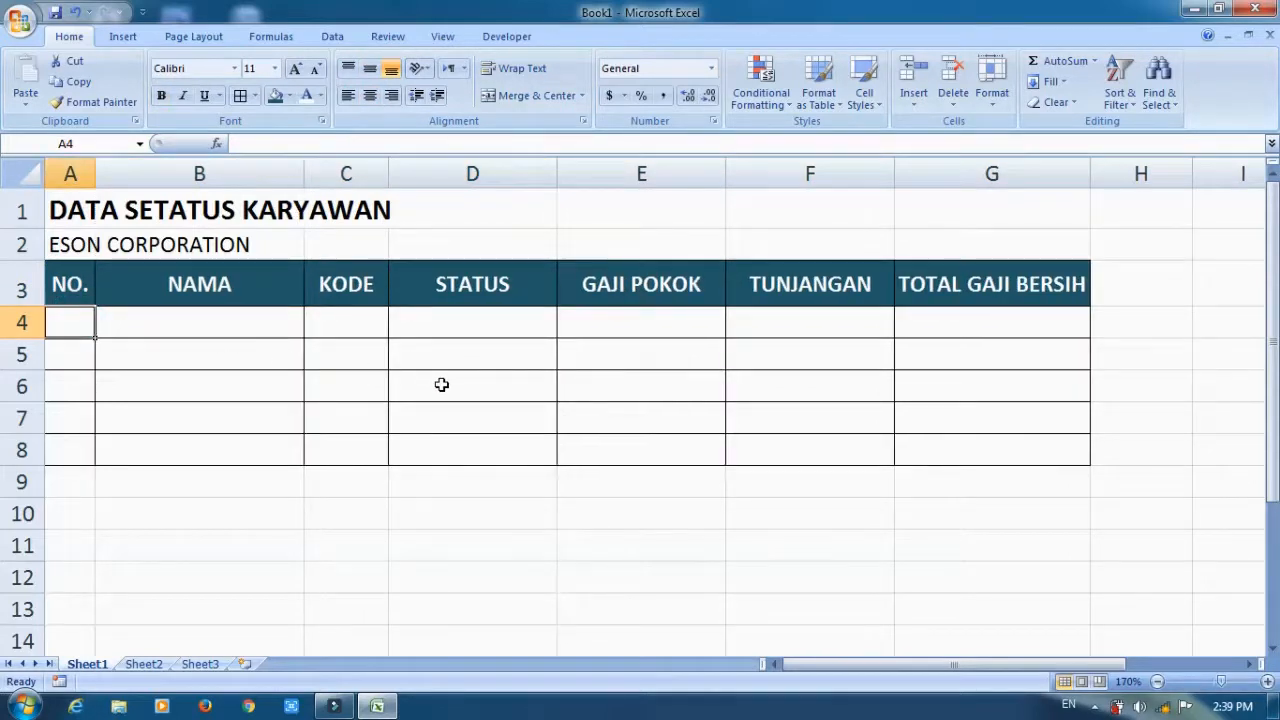
pyautogui.write('1')
pyautogui.press('Return')
pyautogui.press('Up')
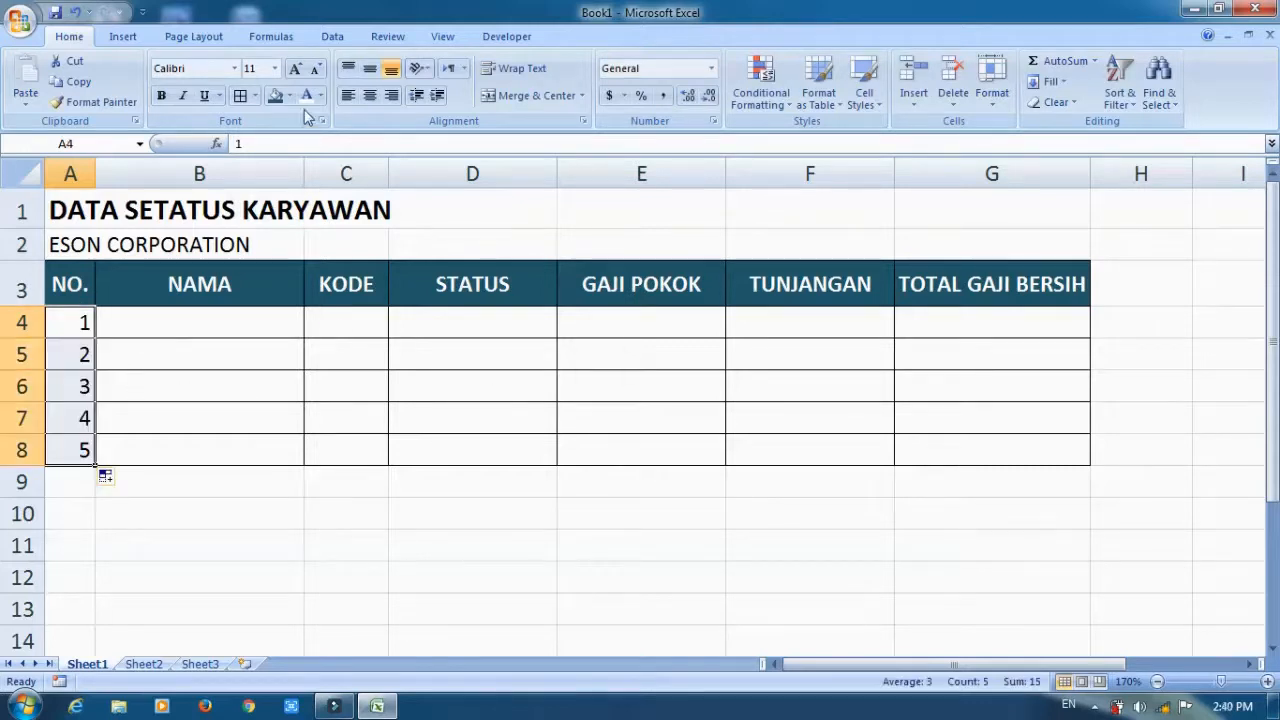
pyautogui.click(368, 98)
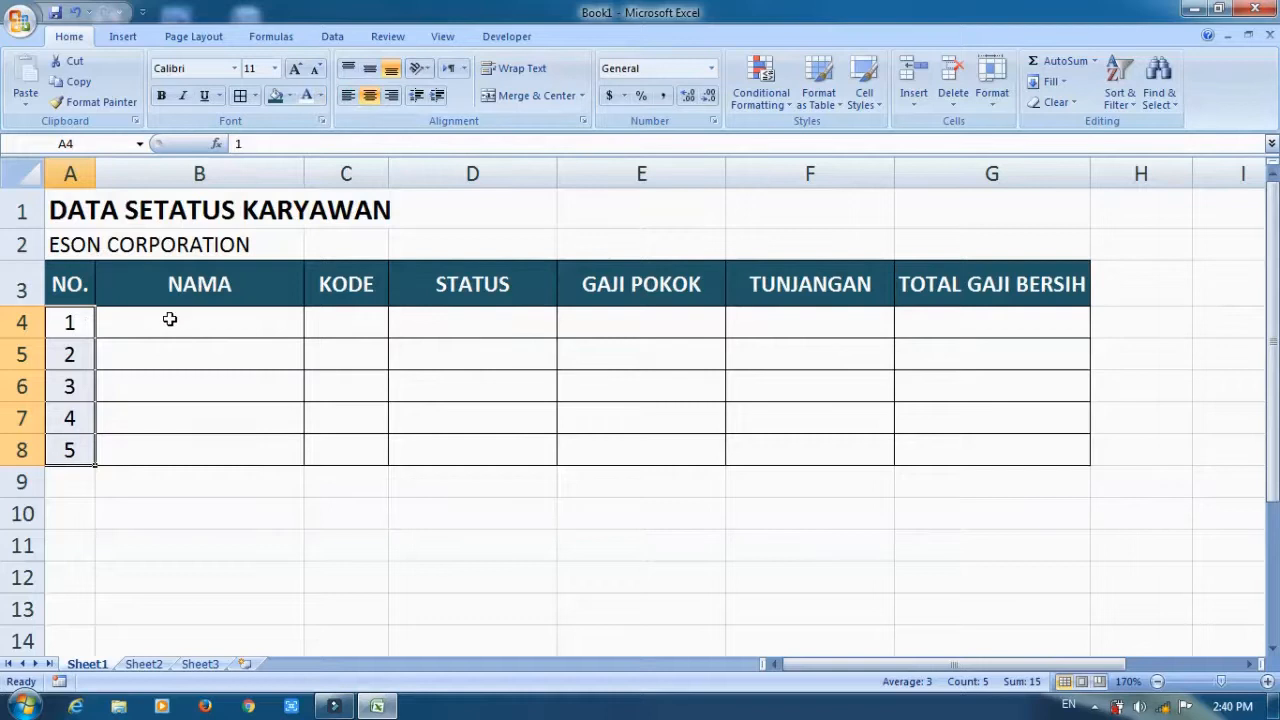
# Center the KODE cells C4 to C8 both horizontally and vertically.
pyautogui.moveTo(360, 320); pyautogui.dragTo(351, 440)
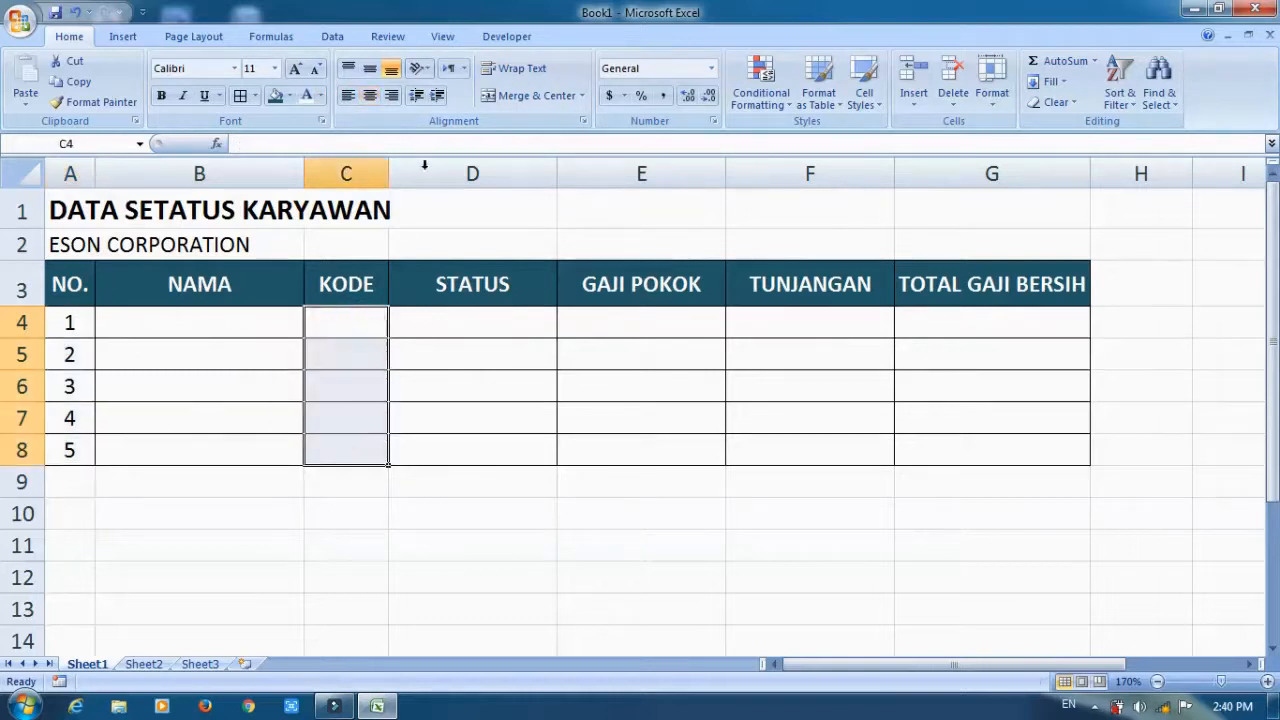
pyautogui.click(371, 70)
pyautogui.click(369, 96)
# Enter the five employees' names in capitals in the NAMA column, cells B4 to B8.
pyautogui.click(189, 322)
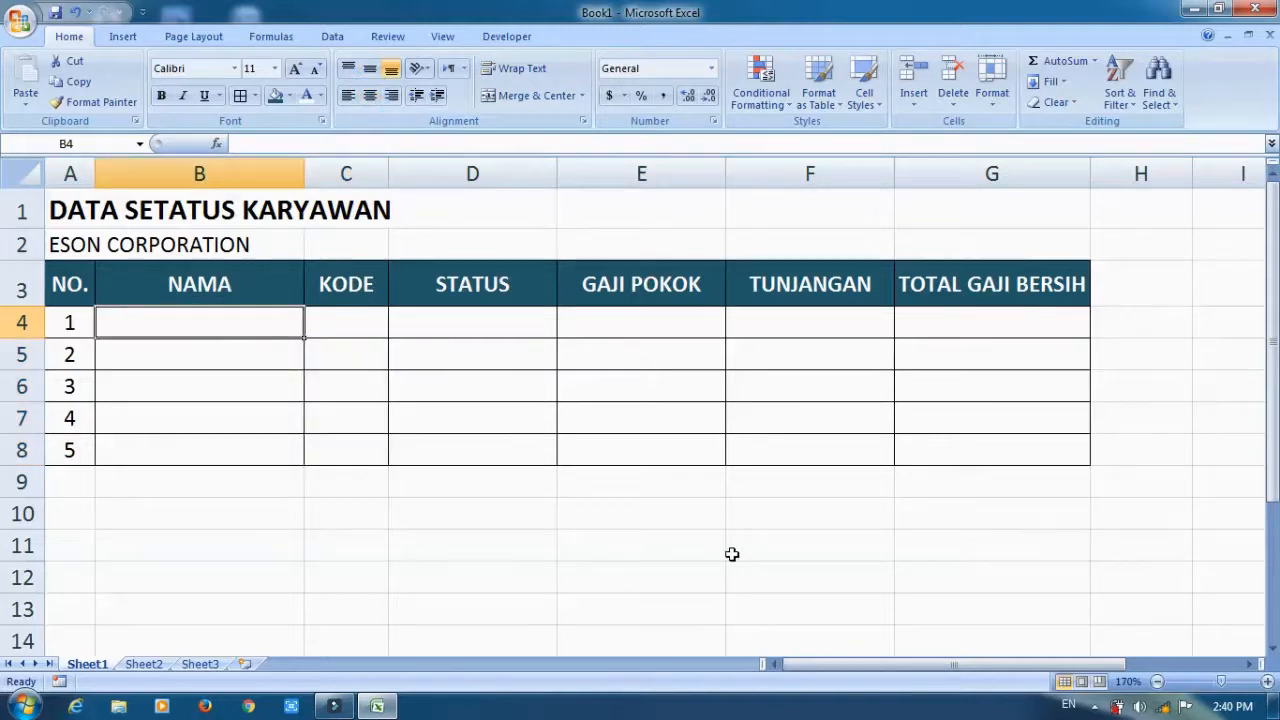
pyautogui.write('AGUS')
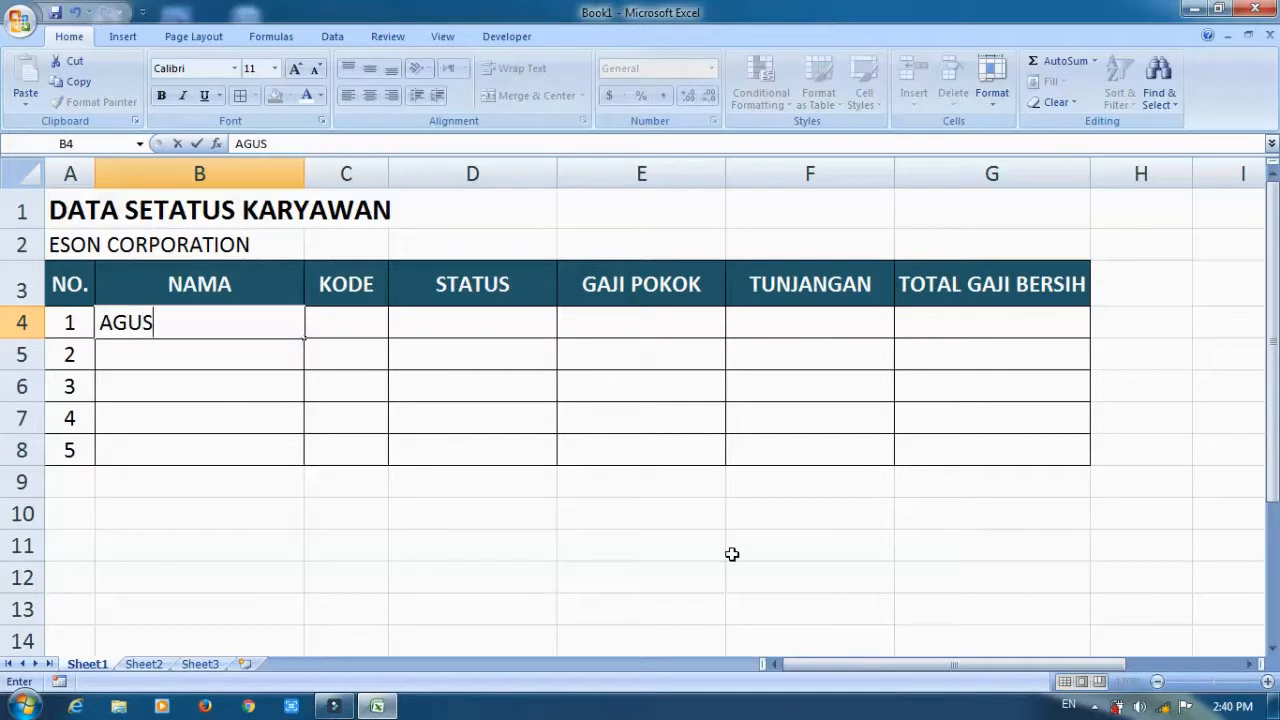
pyautogui.press('Return')
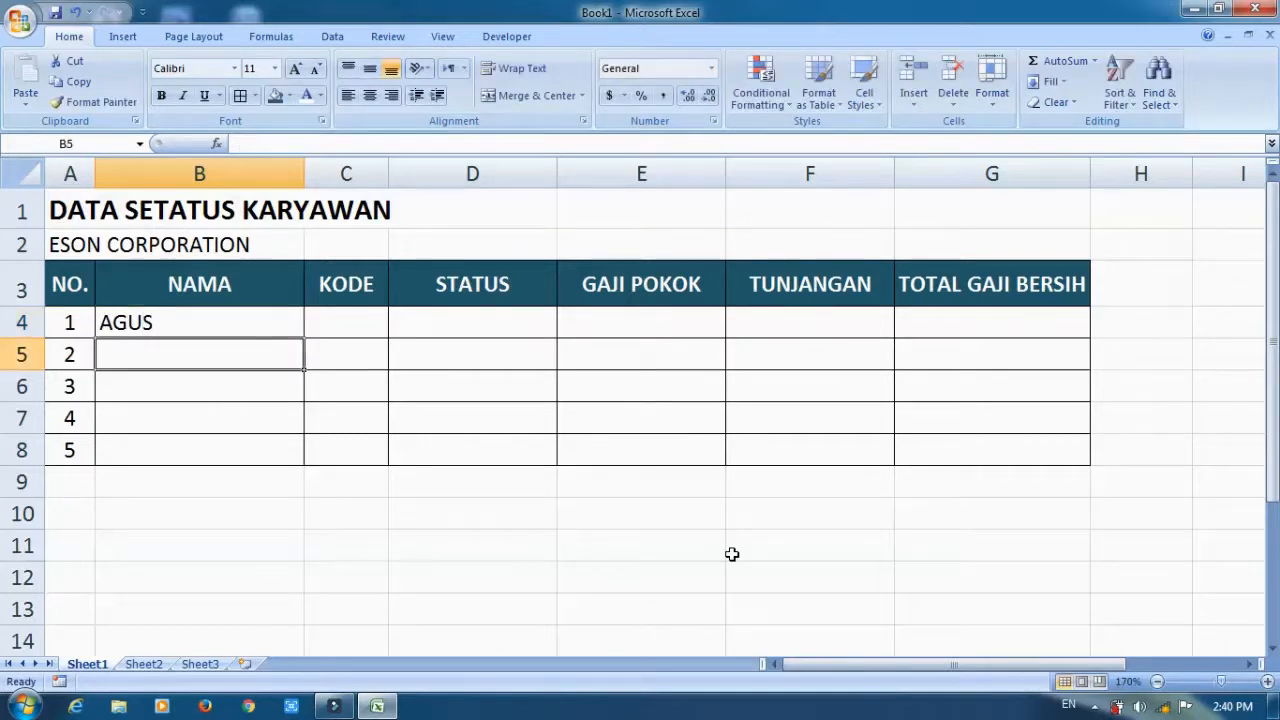
pyautogui.write('BA')
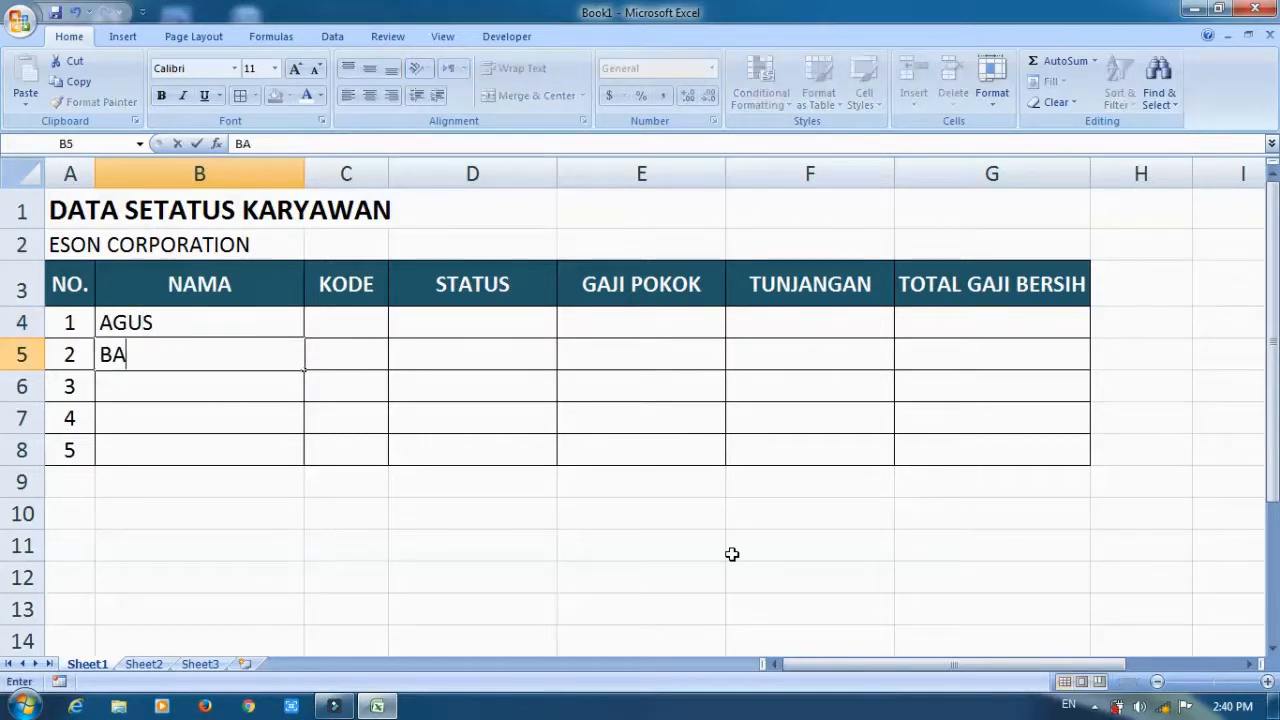
pyautogui.write('RDIN')
pyautogui.press('Return')
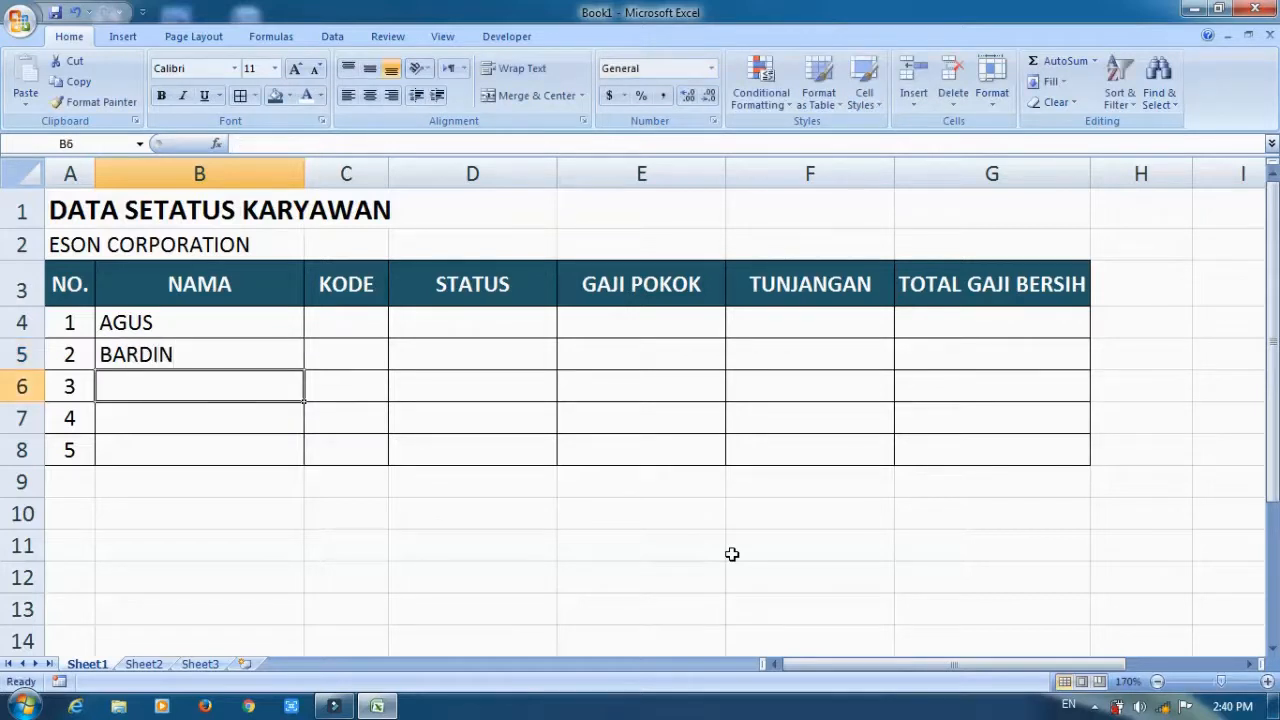
pyautogui.write('CUCUN')
pyautogui.press('Return')
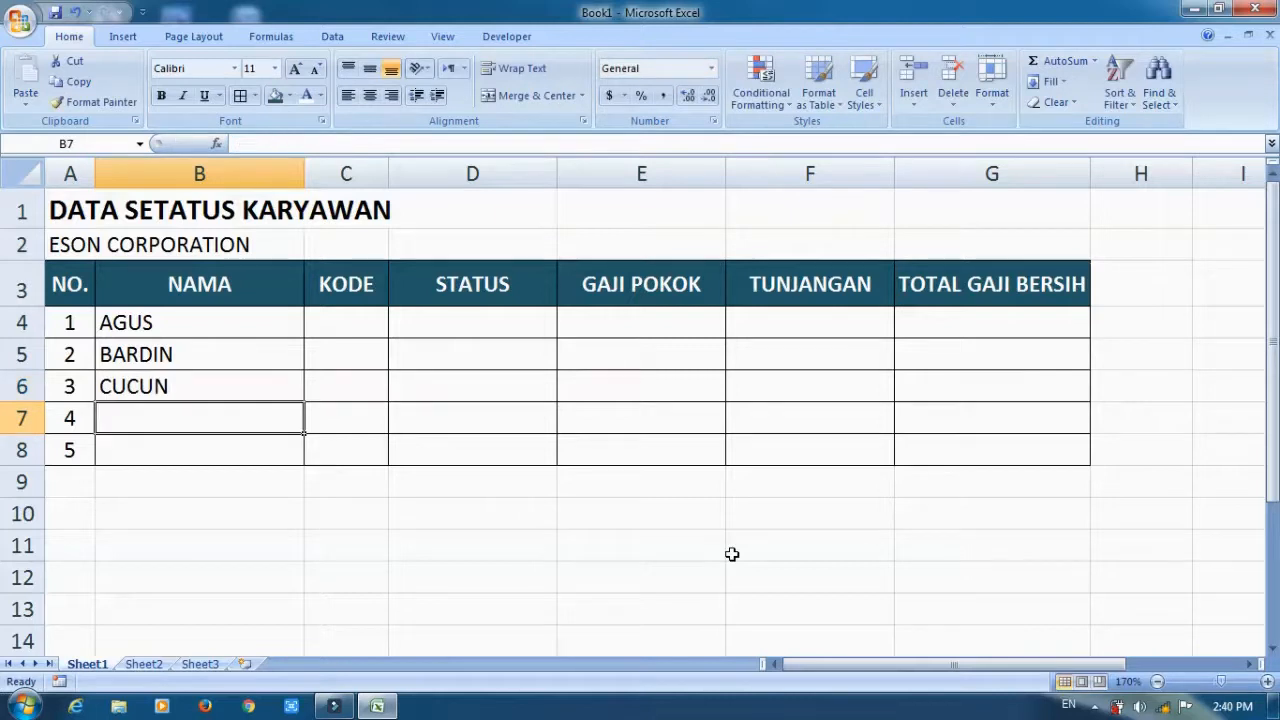
pyautogui.write('DENI')
pyautogui.press('Return')
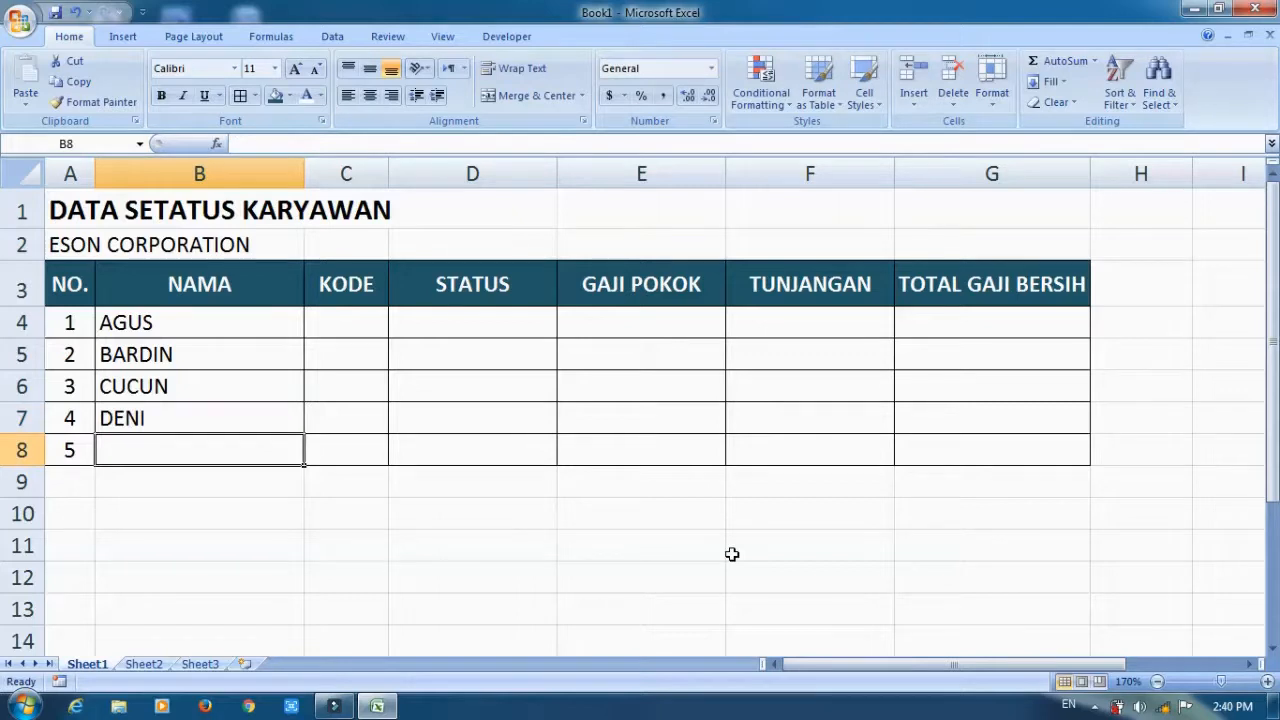
pyautogui.write('ERIKA')
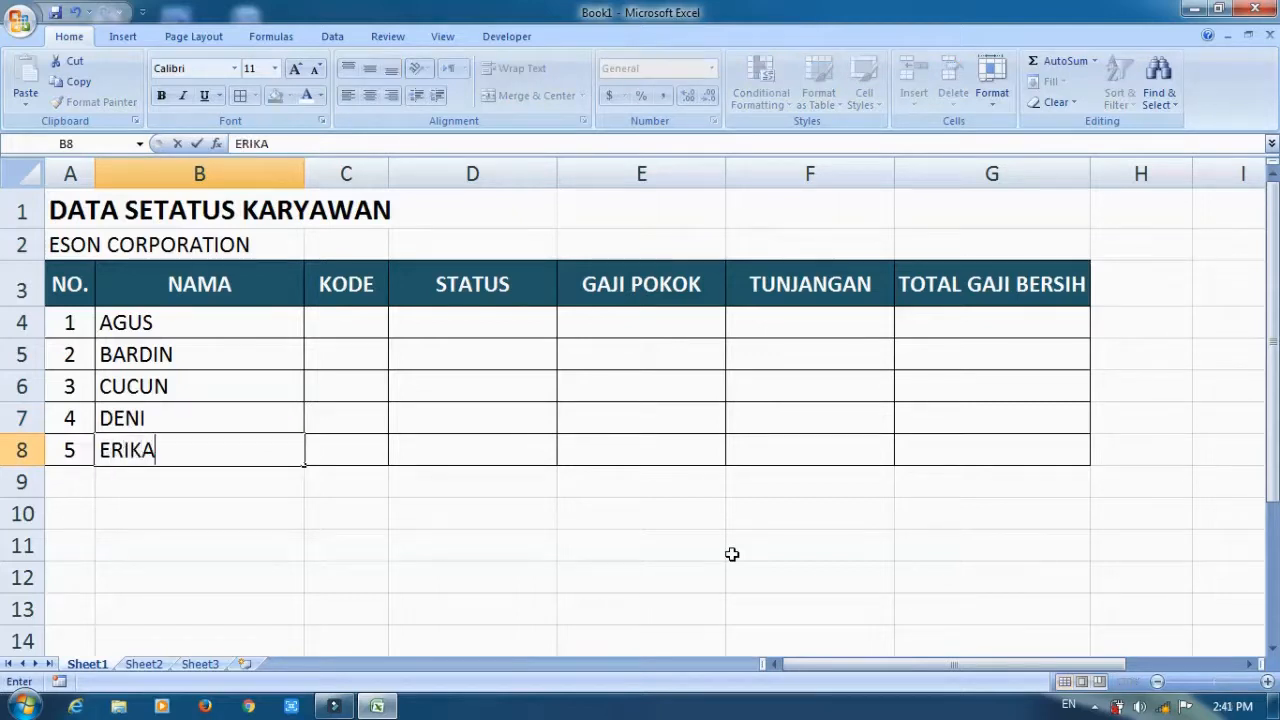
pyautogui.press('Return')
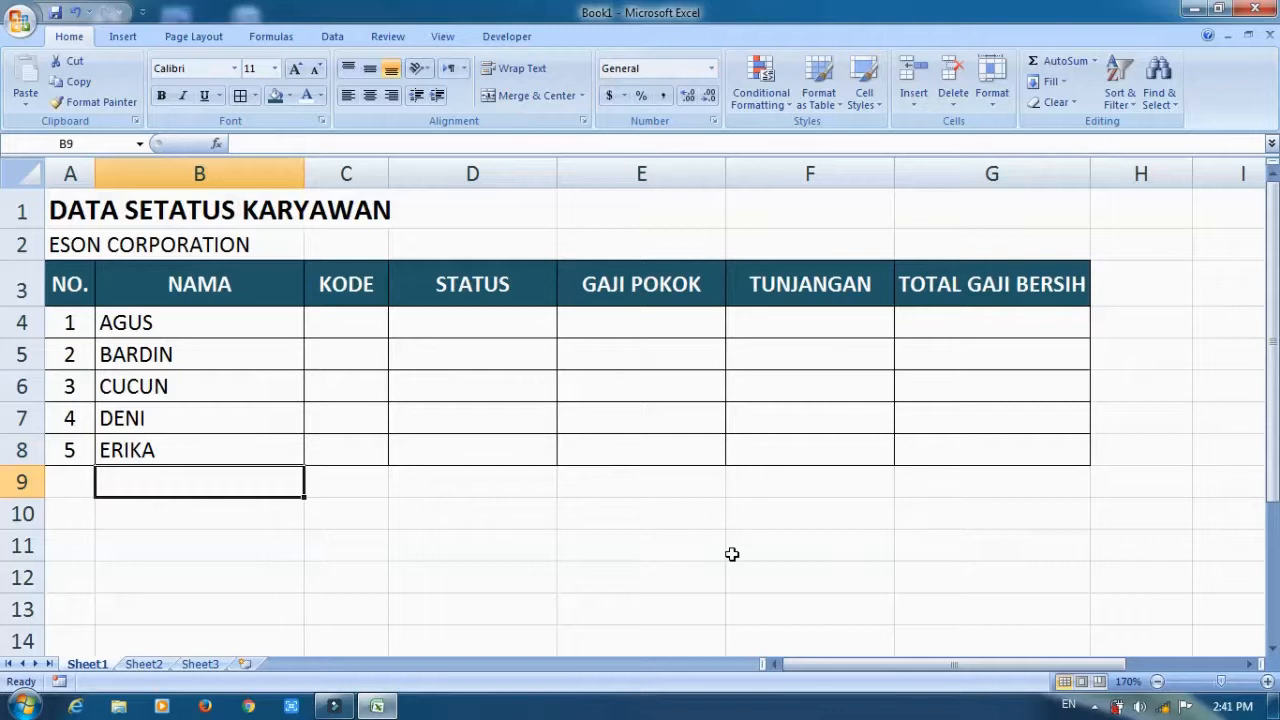
# Fill the KODE cells C4 to C8 with yellow.
pyautogui.click(353, 322)
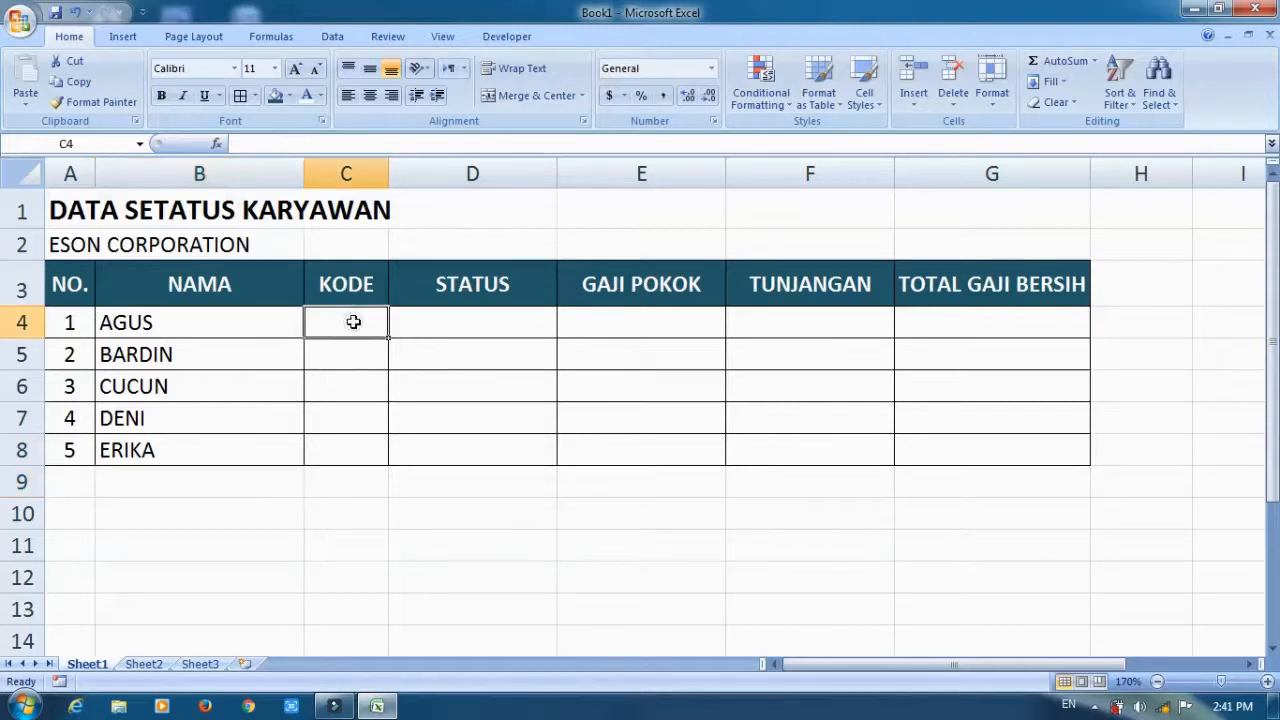
pyautogui.moveTo(353, 322); pyautogui.dragTo(340, 443)
pyautogui.click(289, 96)
pyautogui.click(320, 236)
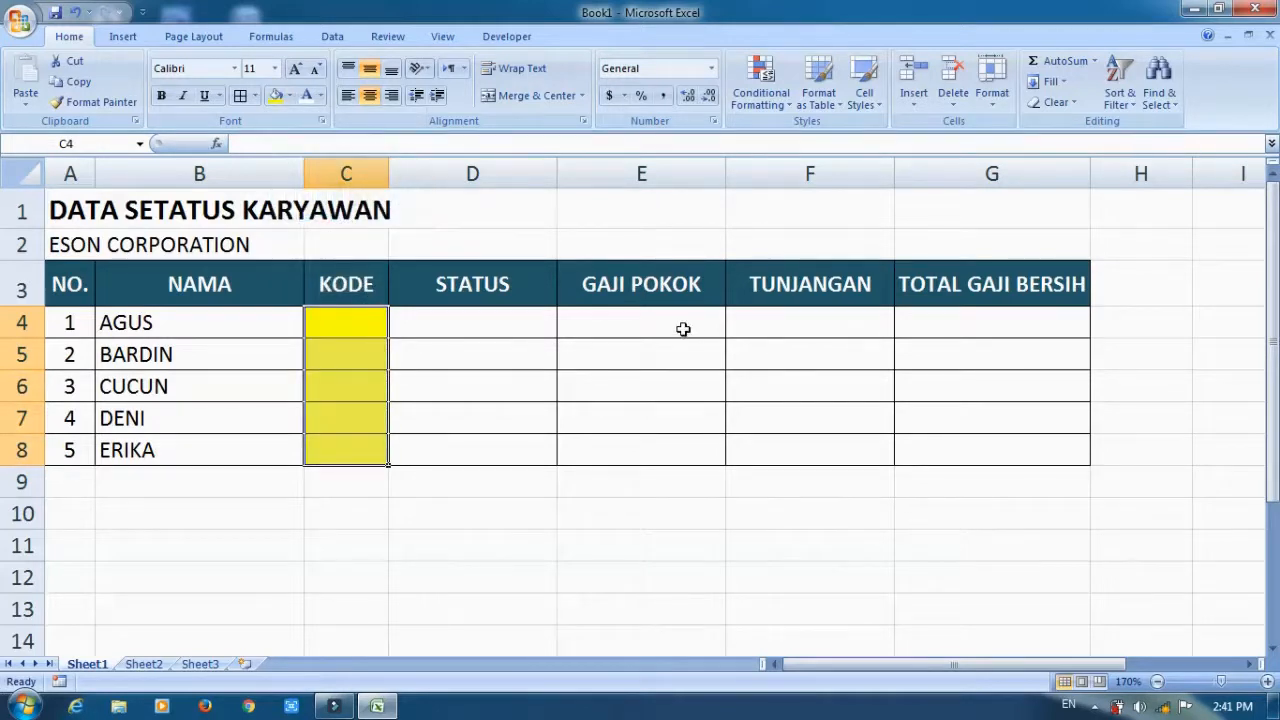
# Fill the GAJI POKOK cells E4 to E8 with Aqua, Accent 5, Lighter 60%.
pyautogui.moveTo(683, 329); pyautogui.dragTo(677, 449)
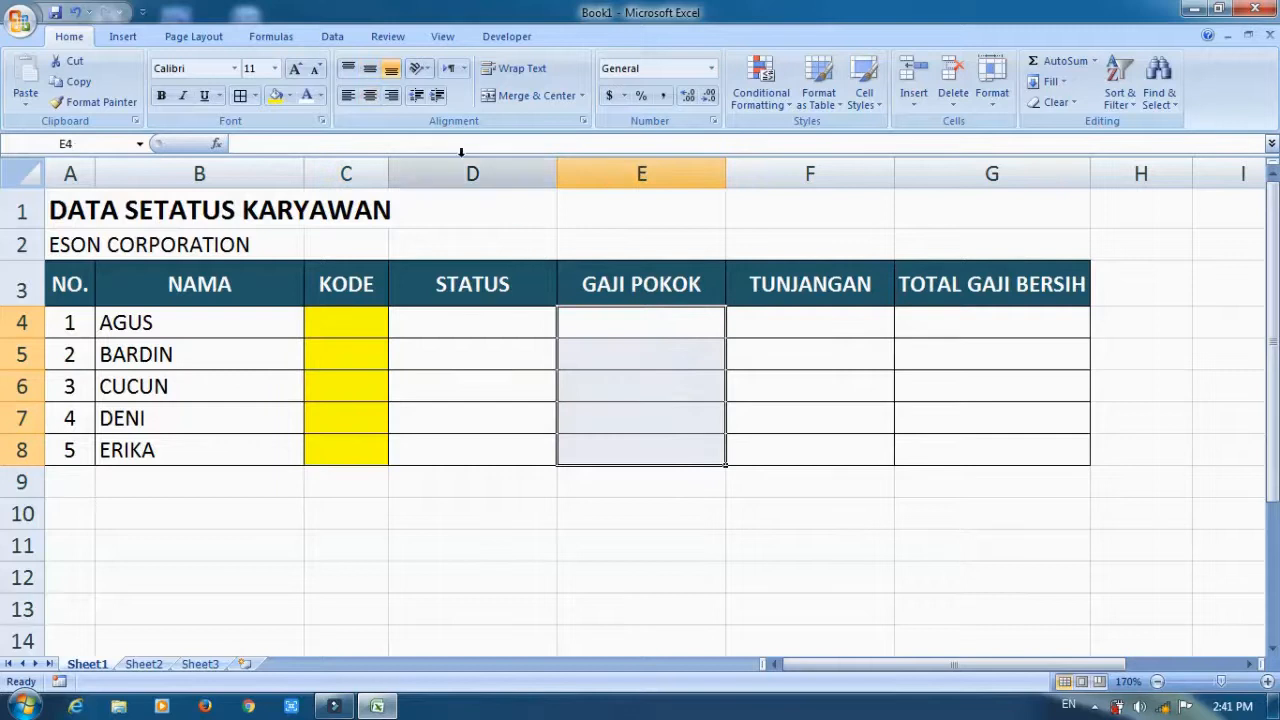
pyautogui.click(289, 95)
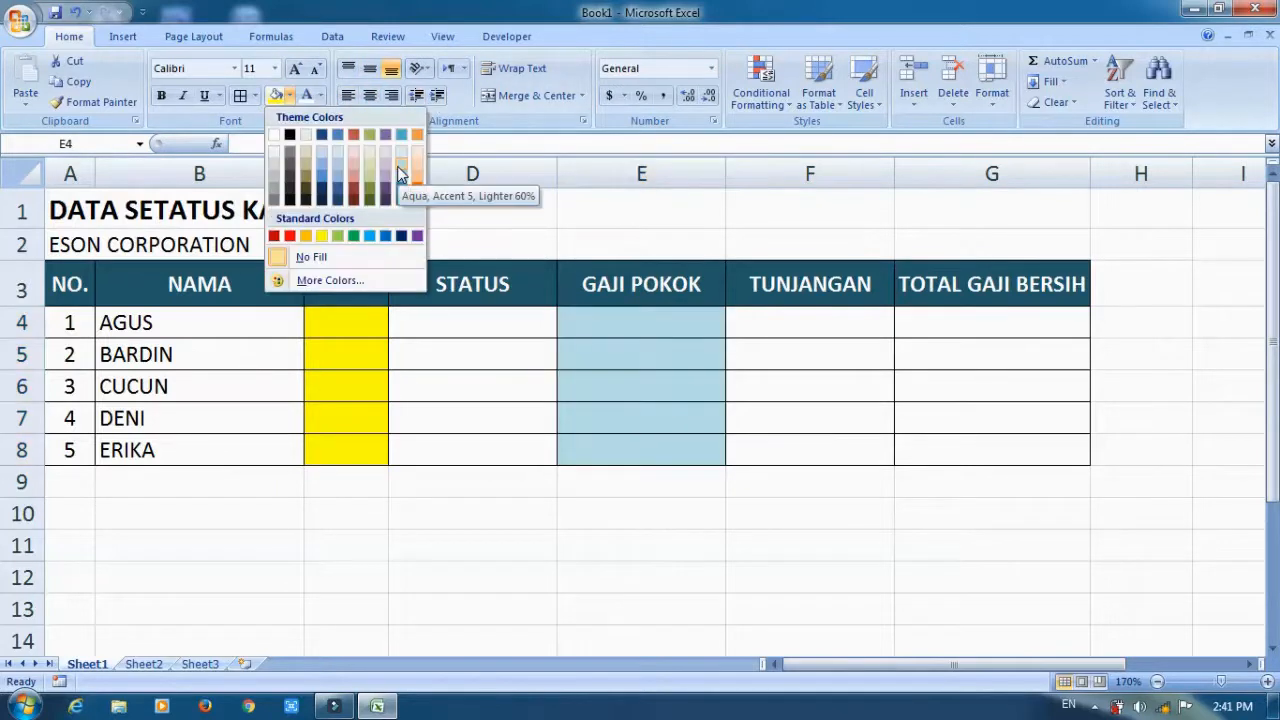
pyautogui.click(397, 162)
# Enter the code K in cell C4 and BK in cell C5 of the KODE column.
pyautogui.click(316, 325)
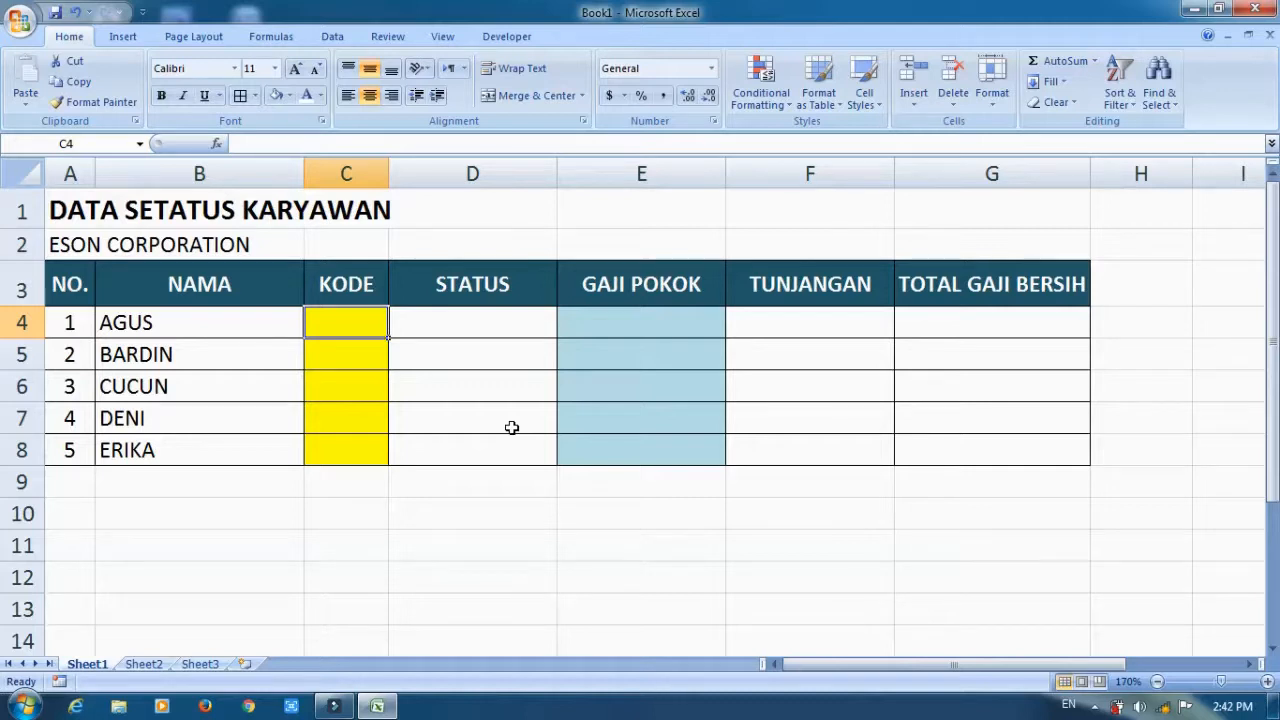
pyautogui.write('K')
pyautogui.press('Delete')
pyautogui.press('Return')
pyautogui.write('BK')
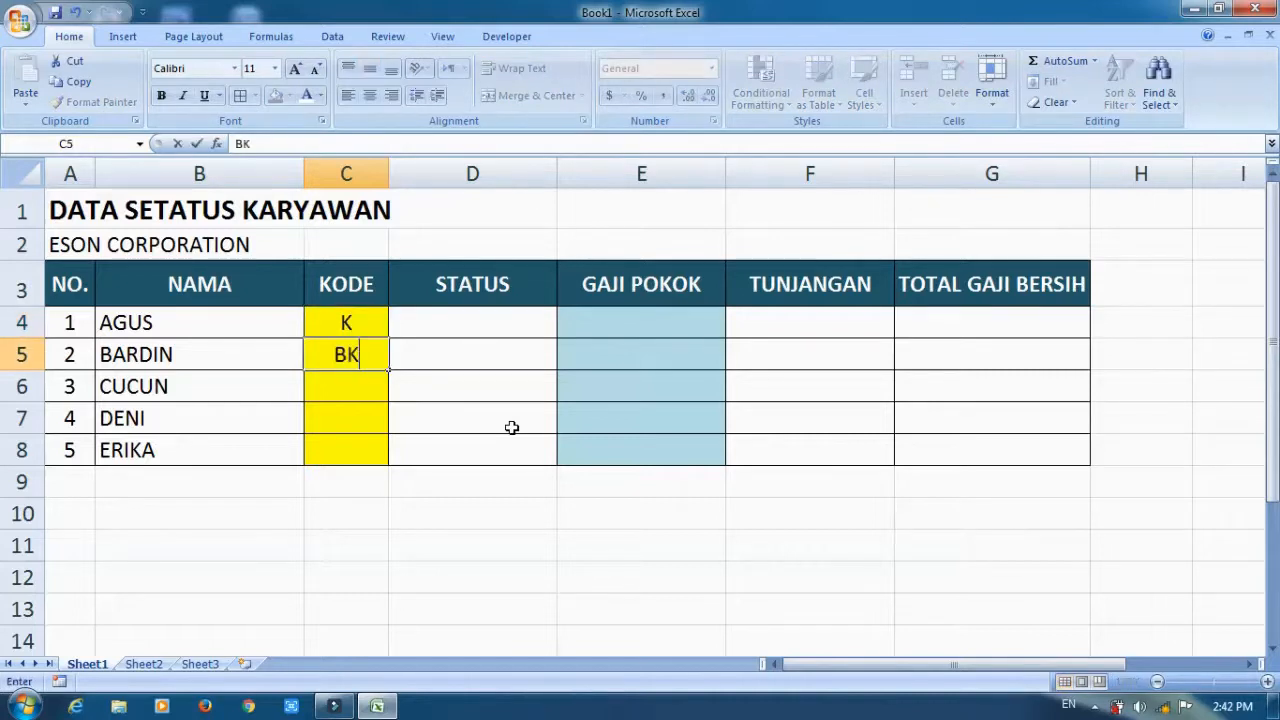
pyautogui.press('Return')
pyautogui.press('Up')
pyautogui.press('Up')
pyautogui.press('Down')
pyautogui.press('Up')
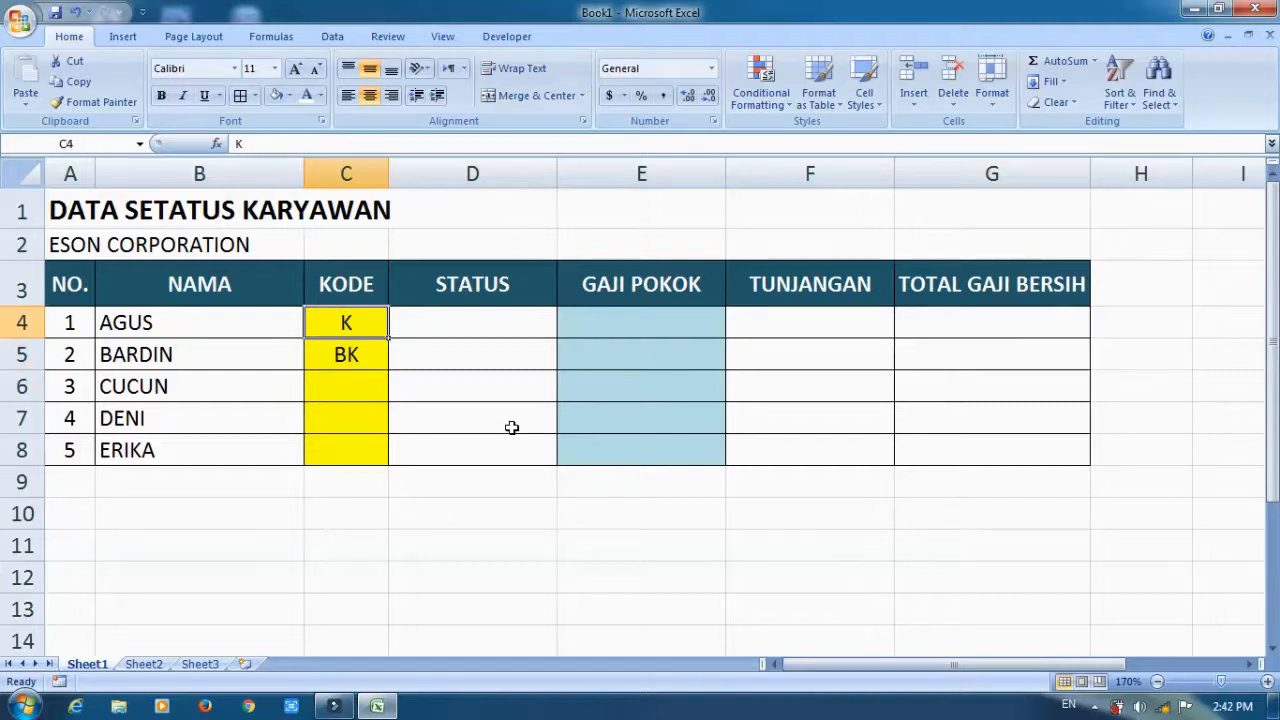
pyautogui.press('Right')
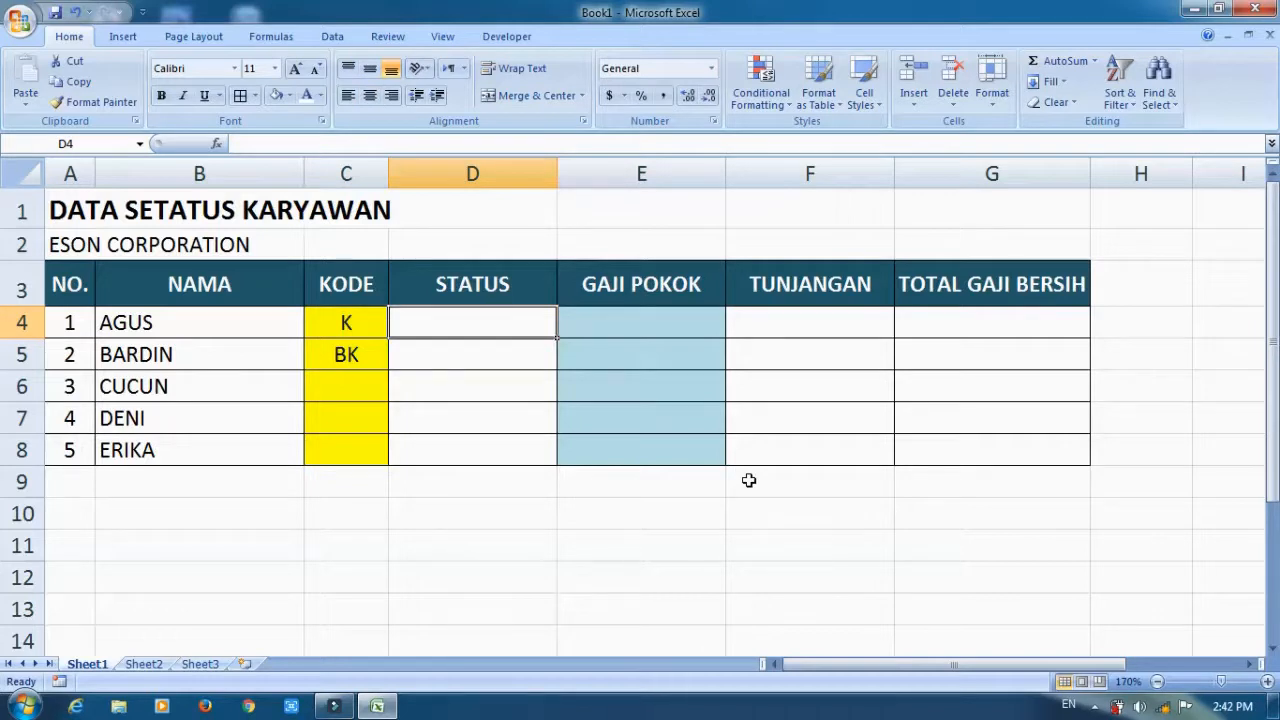
pyautogui.write('=')
pyautogui.press('BackSpace')
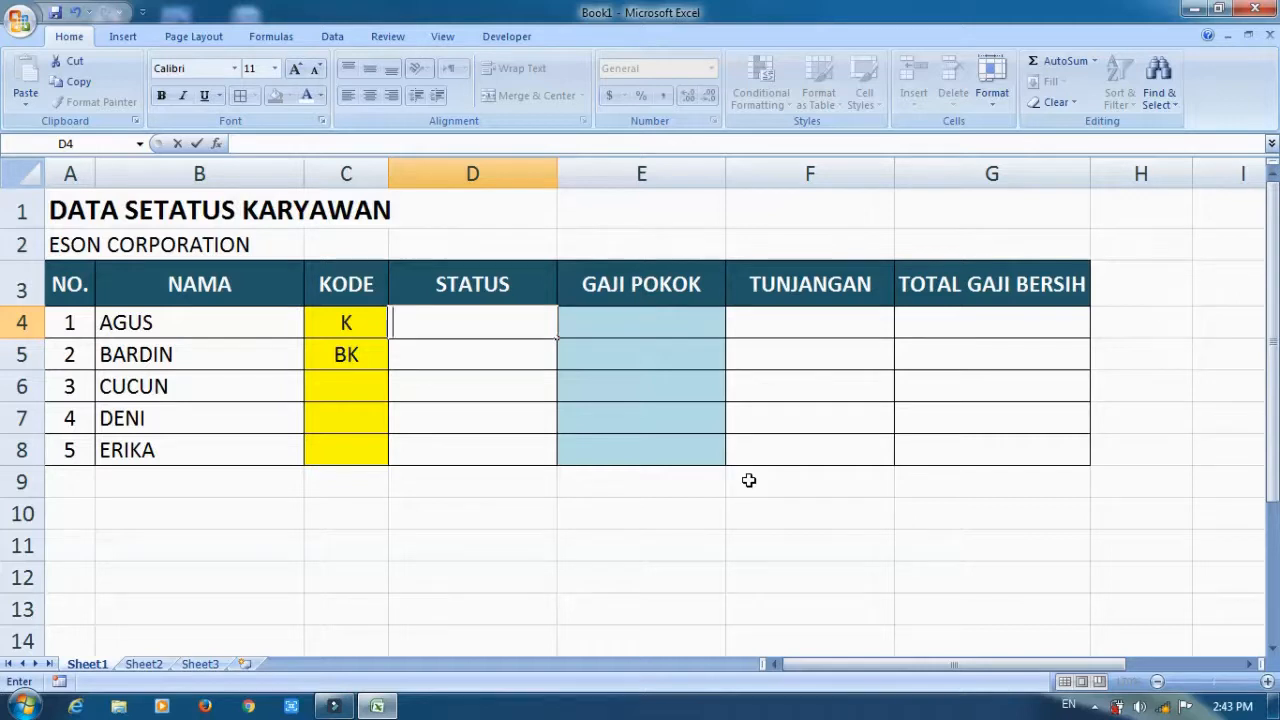
pyautogui.press('Escape')
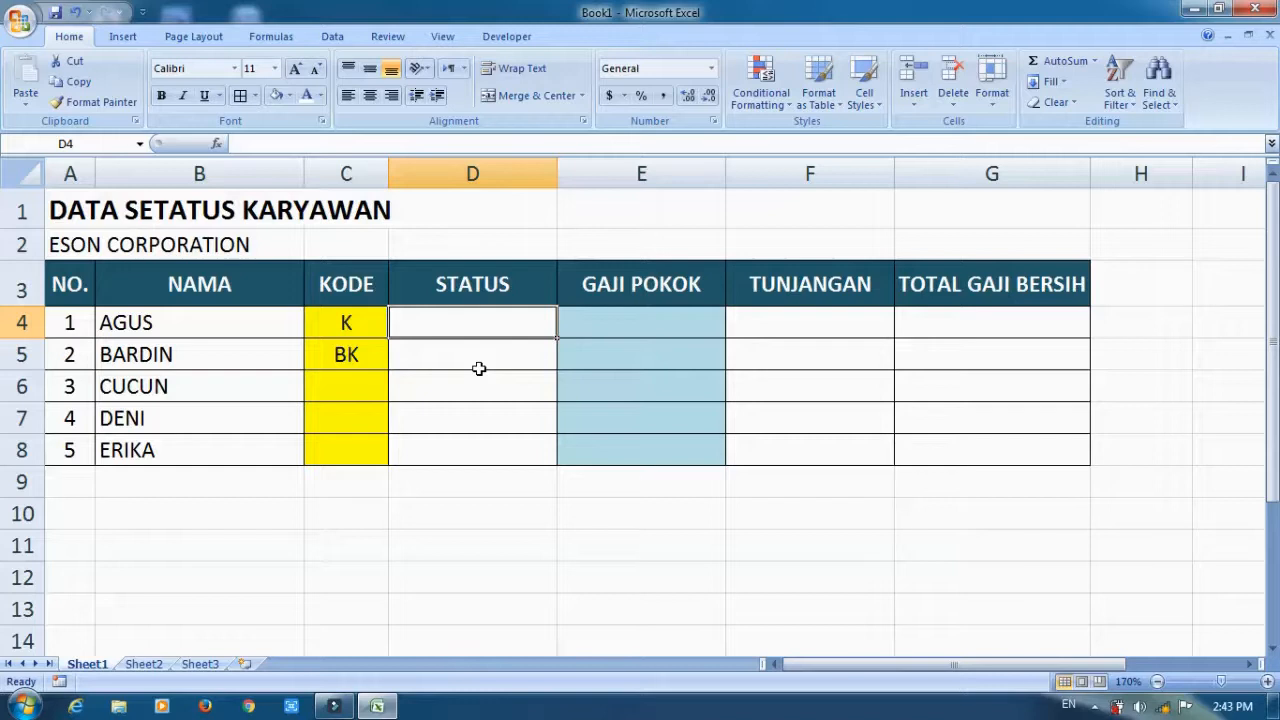
# Begin an IF formula in STATUS cell D4 that returns "KAWIN" when C4 equals "K".
pyautogui.write('=IF(')
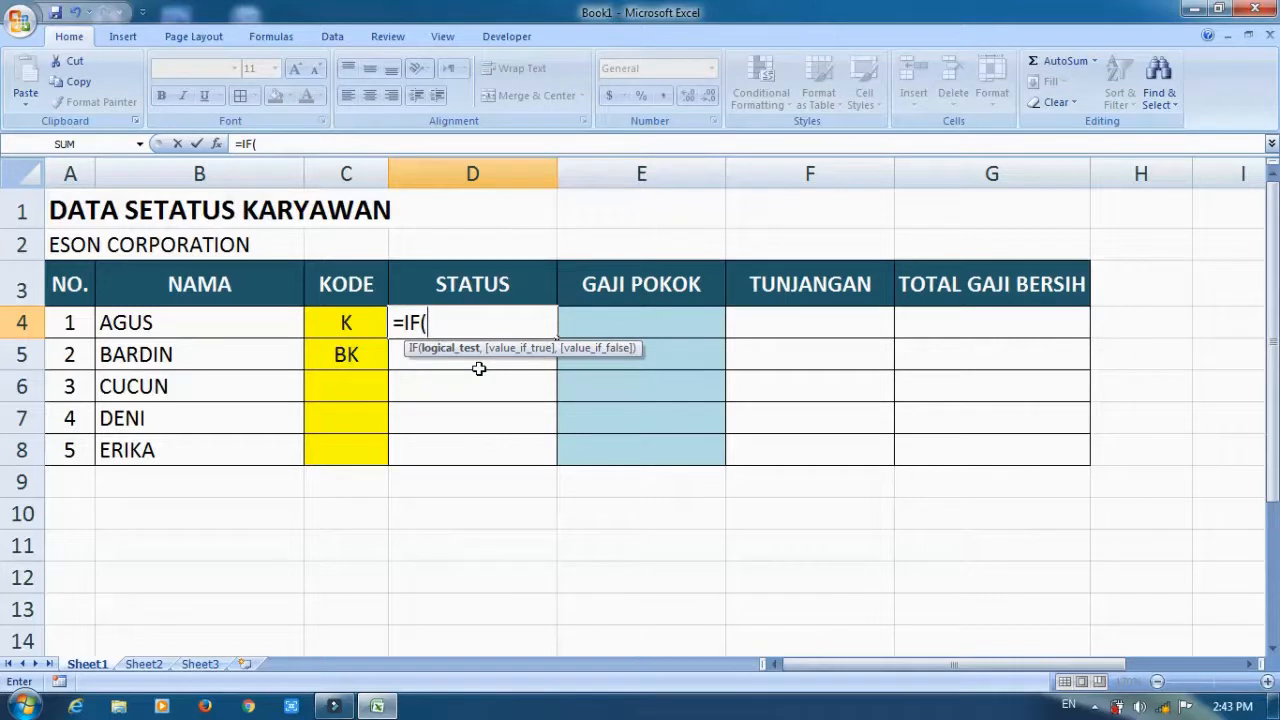
pyautogui.write('C4=')
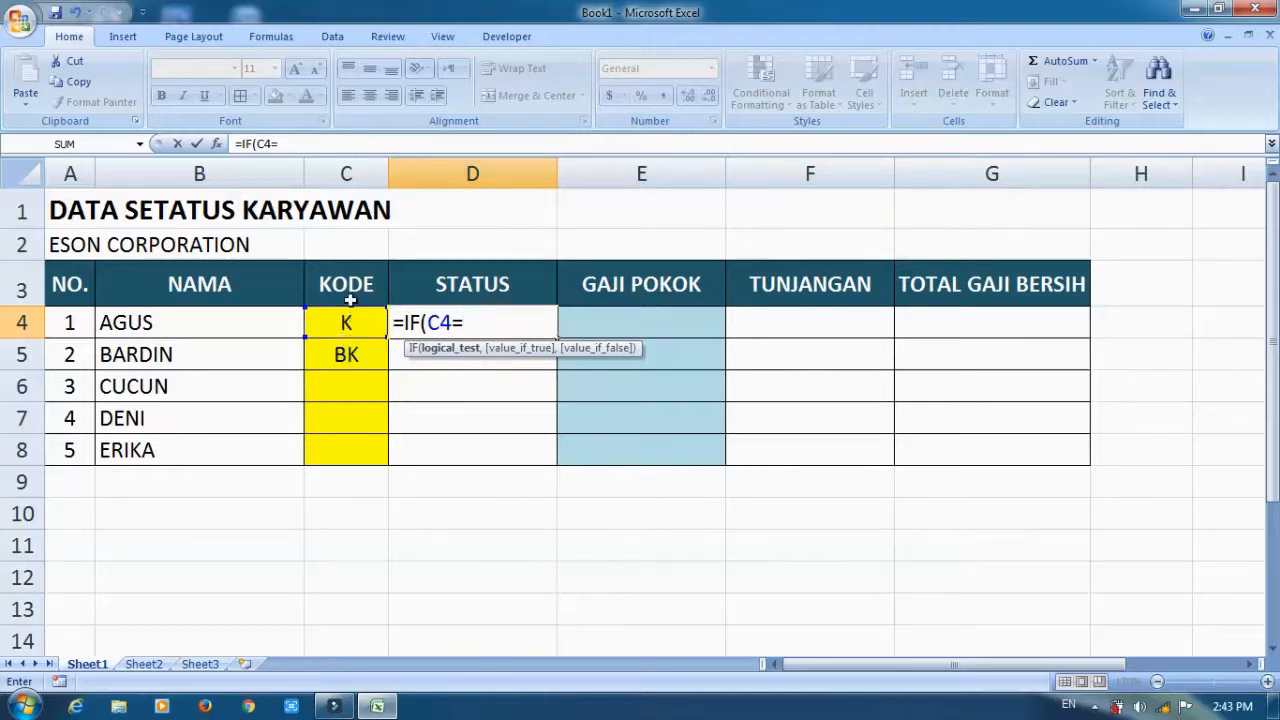
pyautogui.write('"K",')
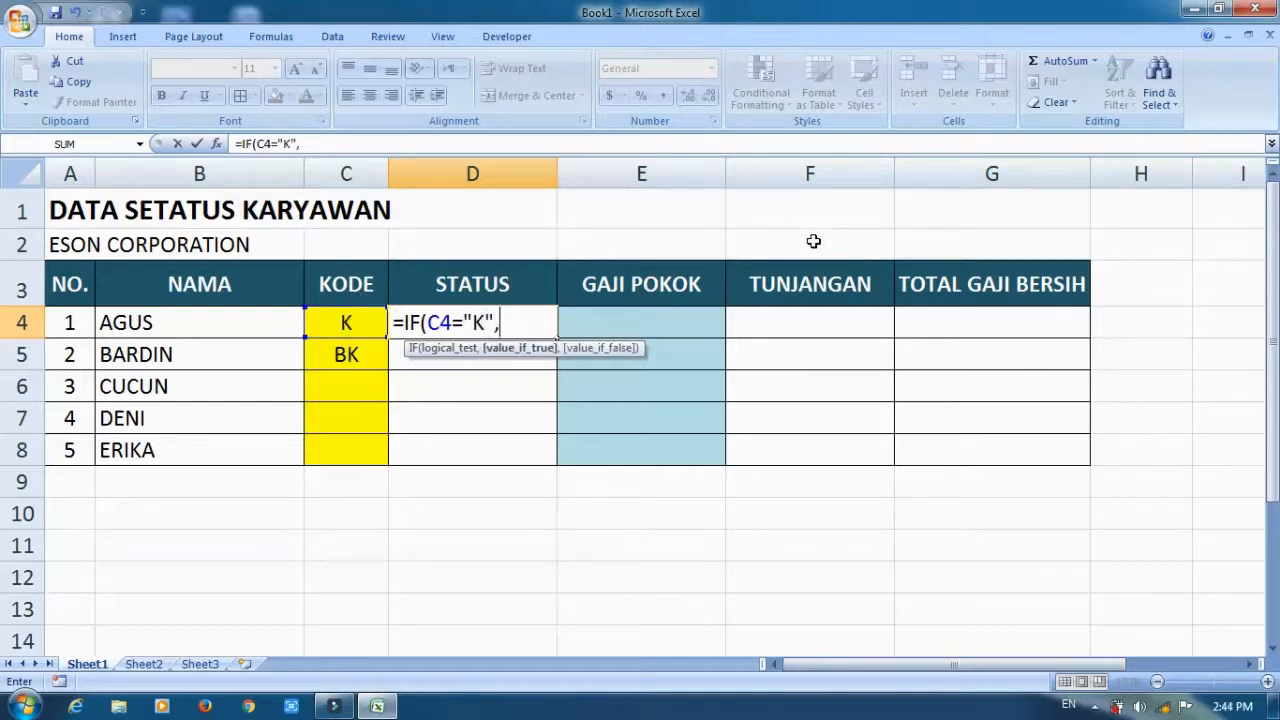
pyautogui.write('"')
pyautogui.write('KAW')
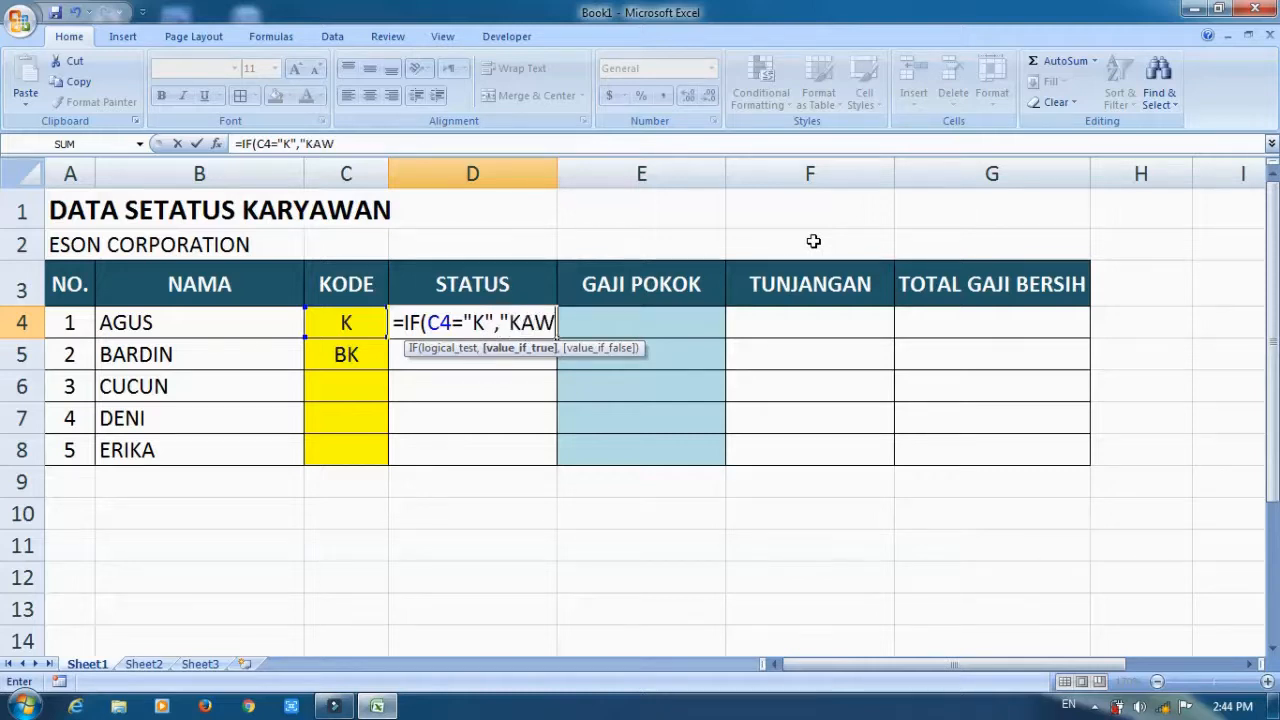
pyautogui.write('IN",')
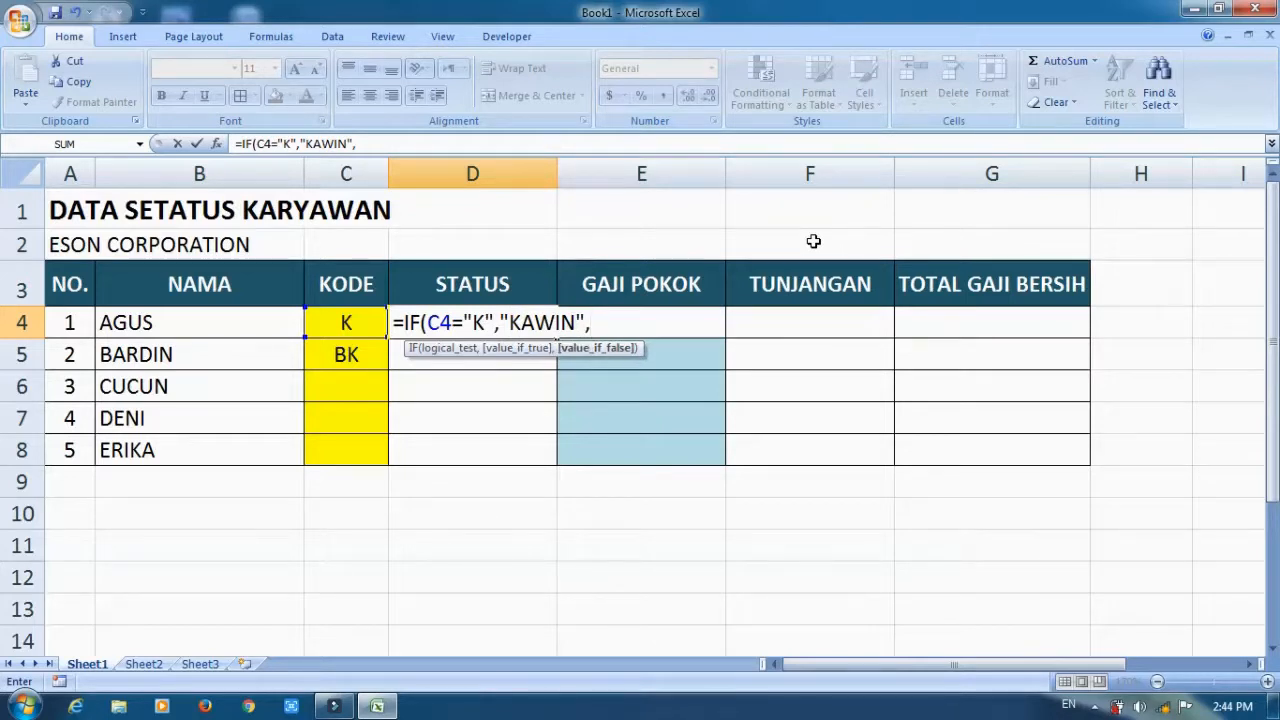
pyautogui.write('IF(')
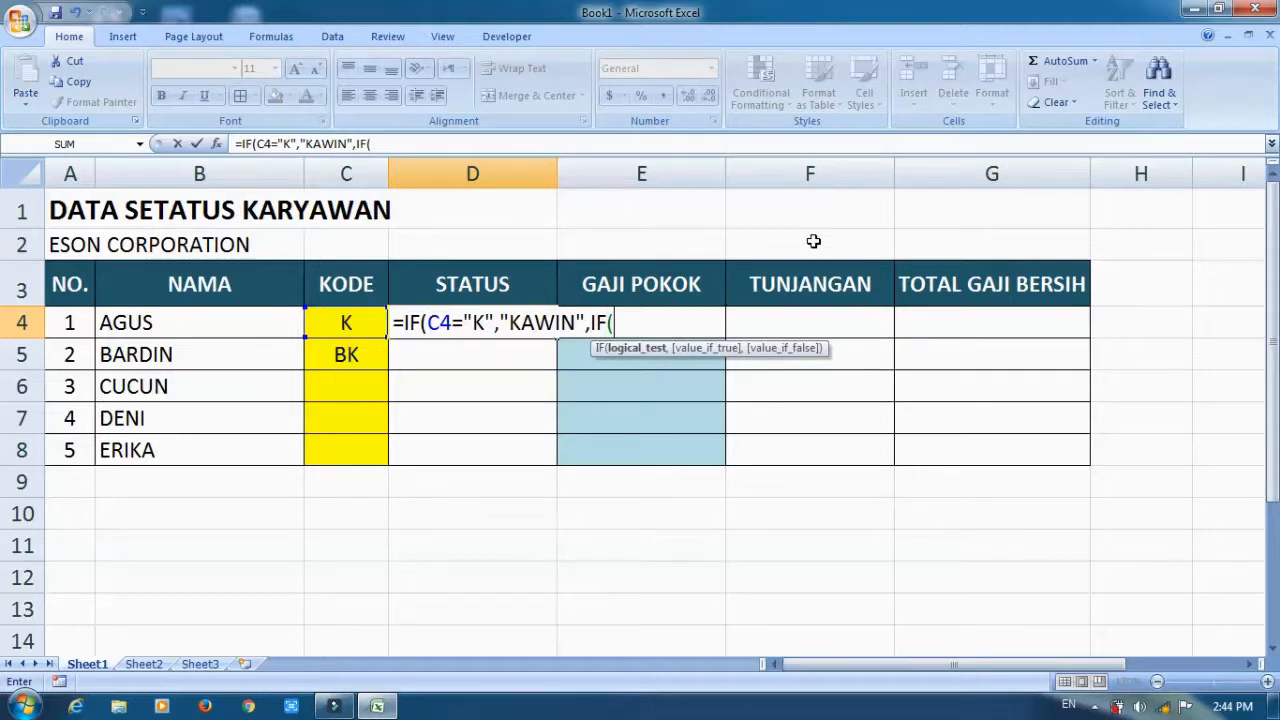
pyautogui.write('C')
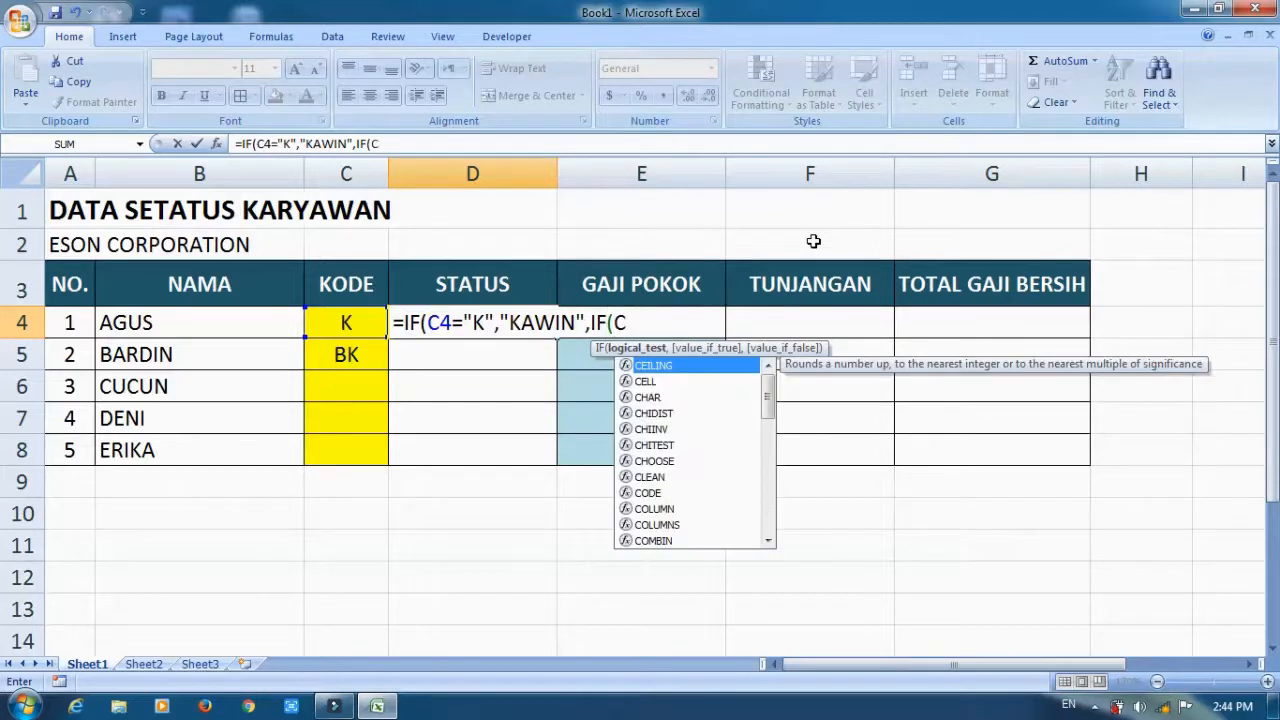
pyautogui.write('4')
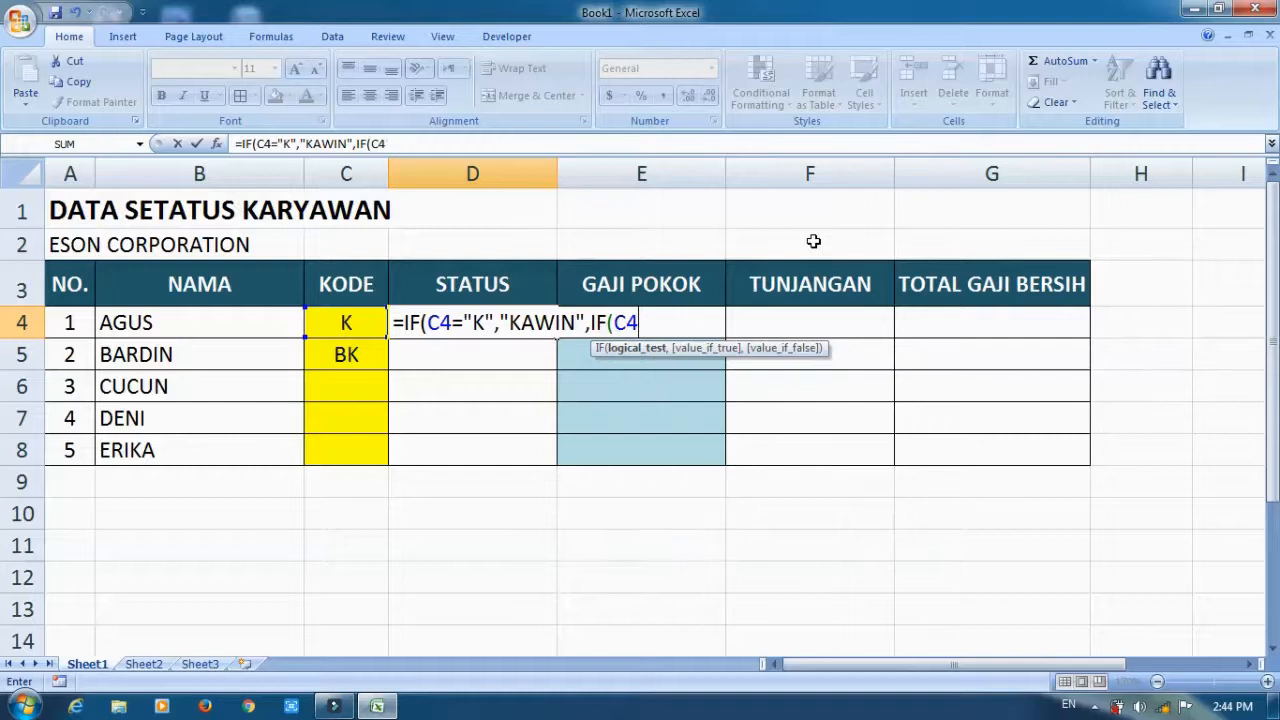
# Complete the D4 formula with a nested IF returning "BELUM KAWIN" when C4 equals "BK", otherwise empty text.
pyautogui.write('="BK')
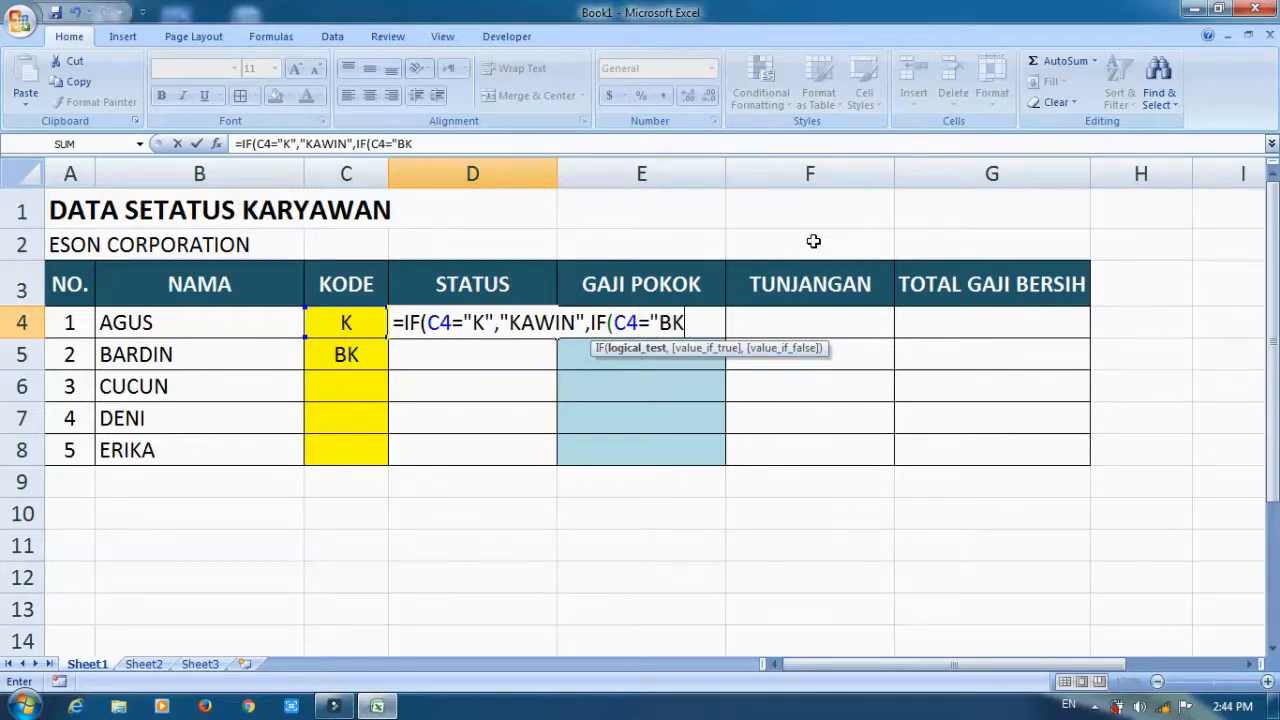
pyautogui.write('","')
pyautogui.write('BELU')
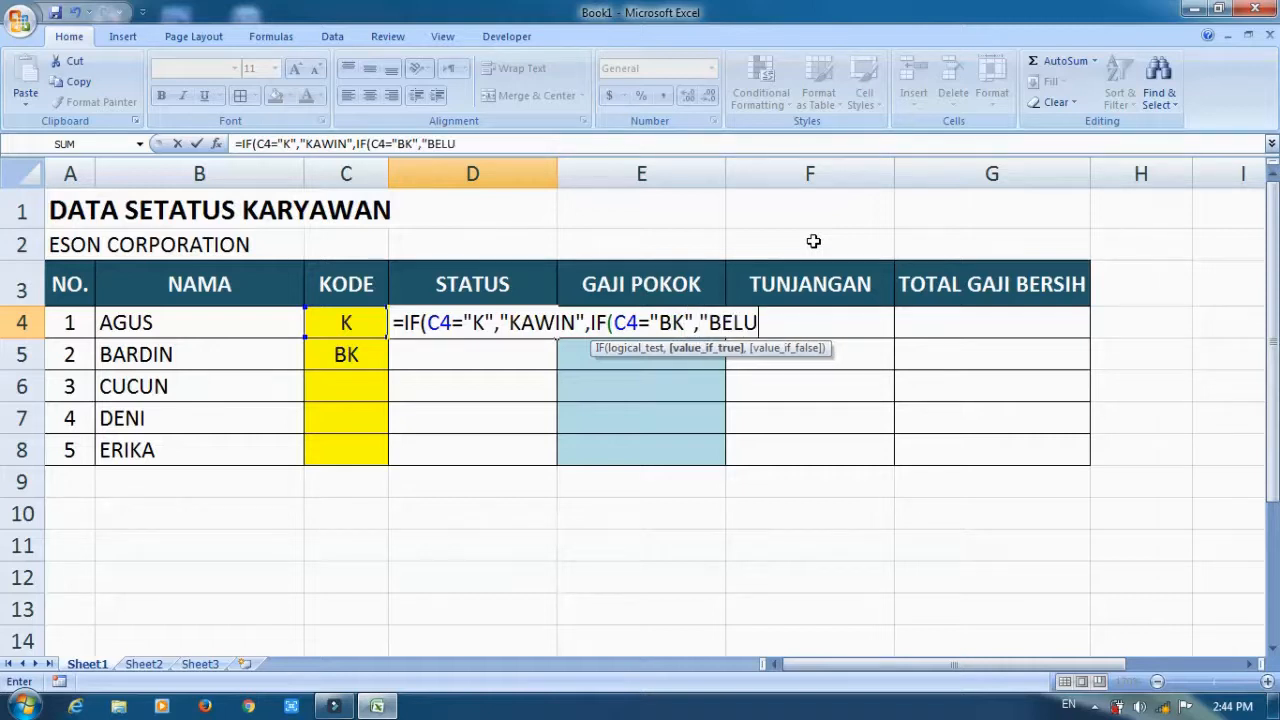
pyautogui.write('M KAWI')
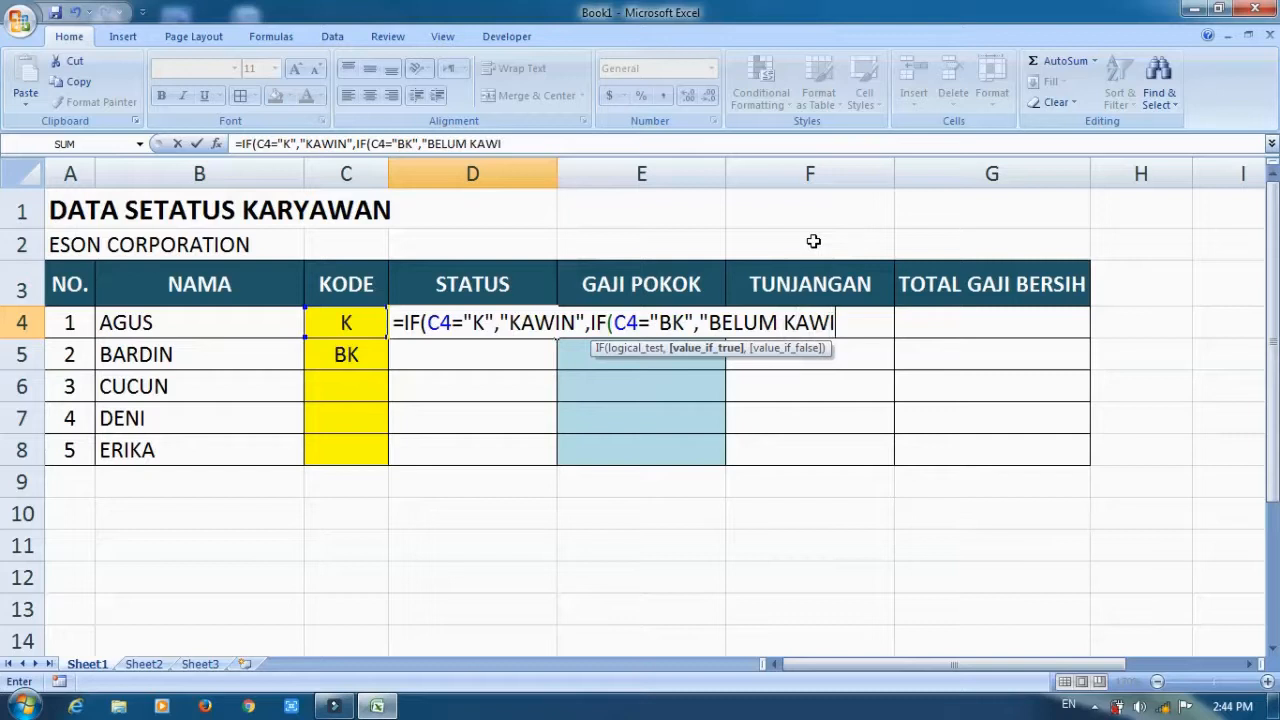
pyautogui.write('N","")')
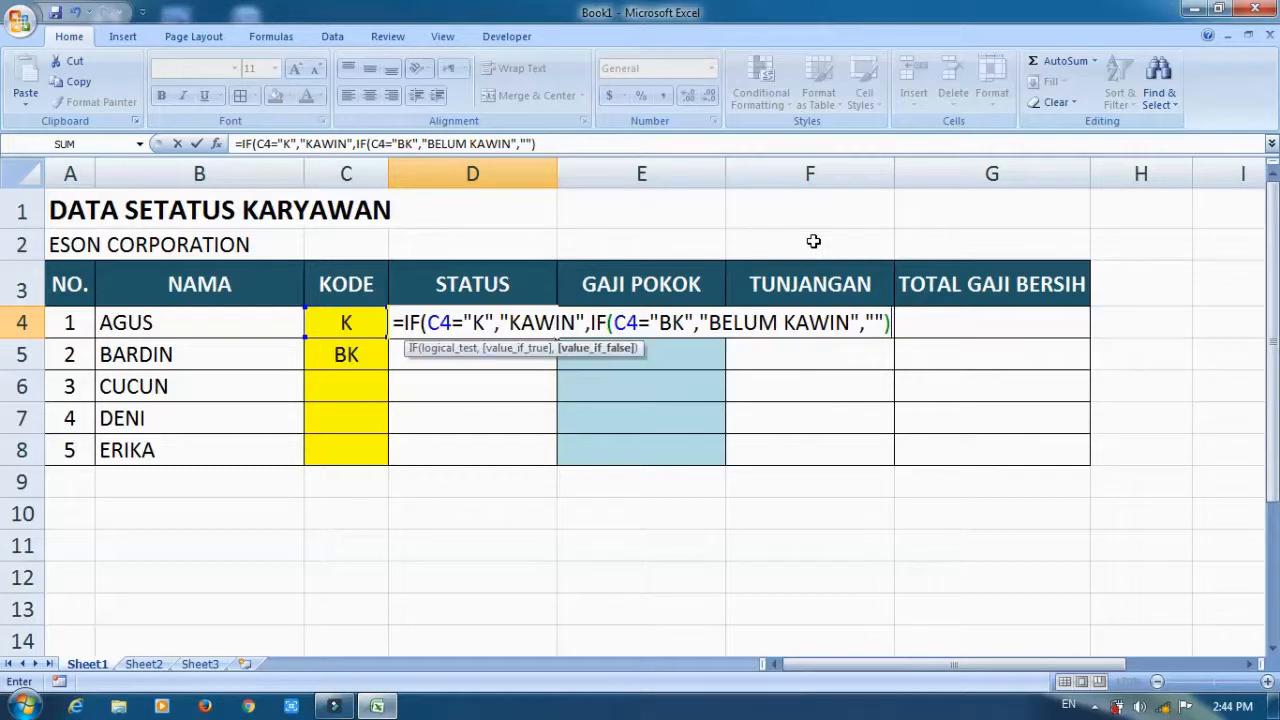
pyautogui.write(')')
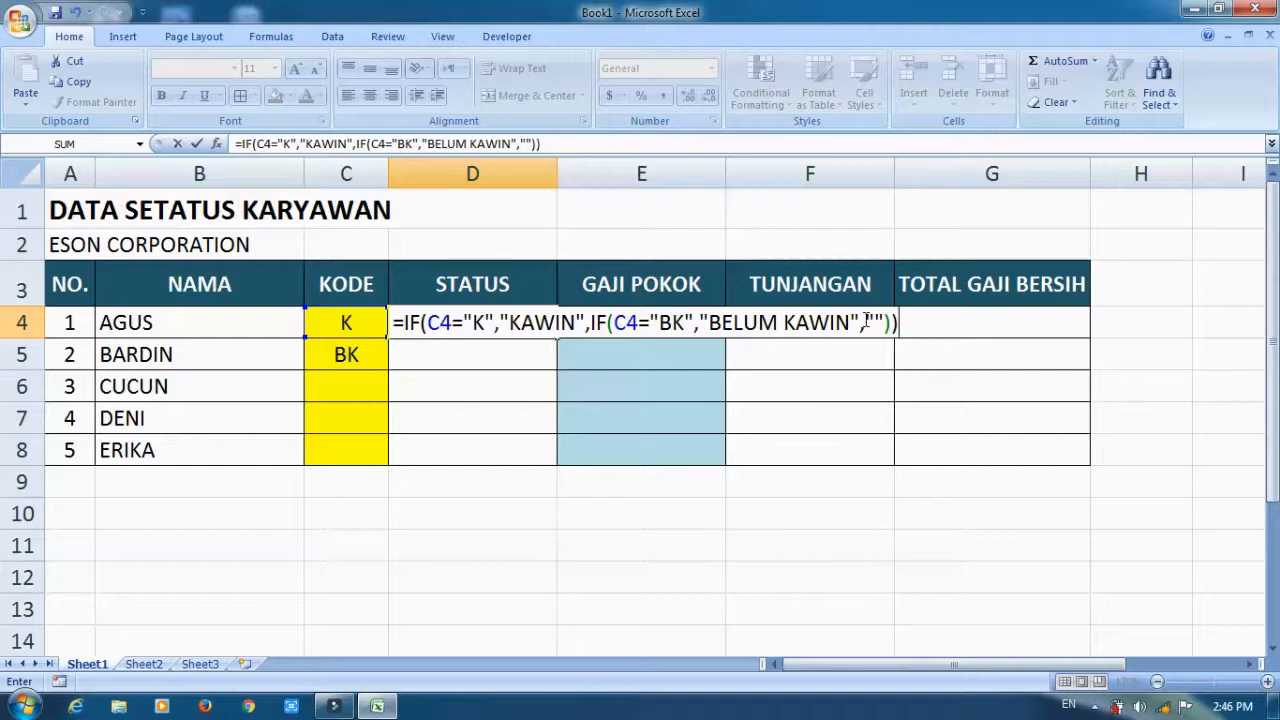
pyautogui.press('Return')
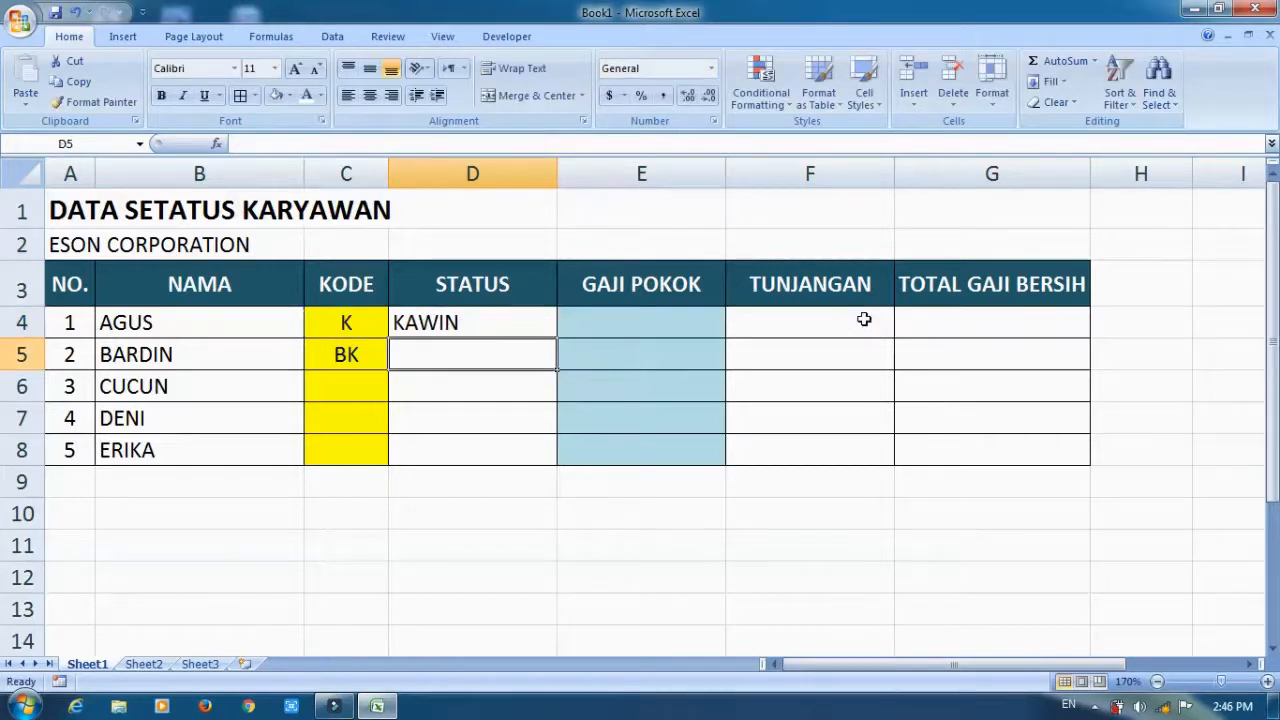
# Begin an IF formula in GAJI POKOK cell E4 that returns 2000000 when C4 equals "K".
pyautogui.click(654, 320)
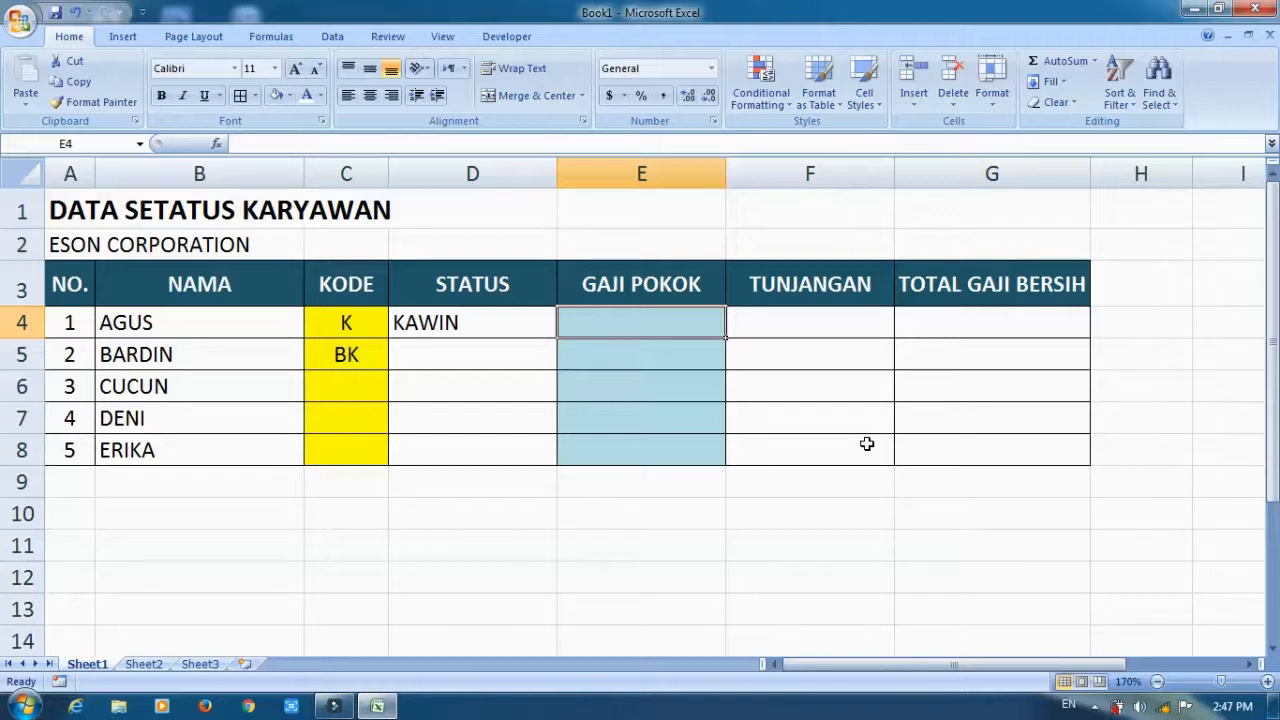
pyautogui.write('=')
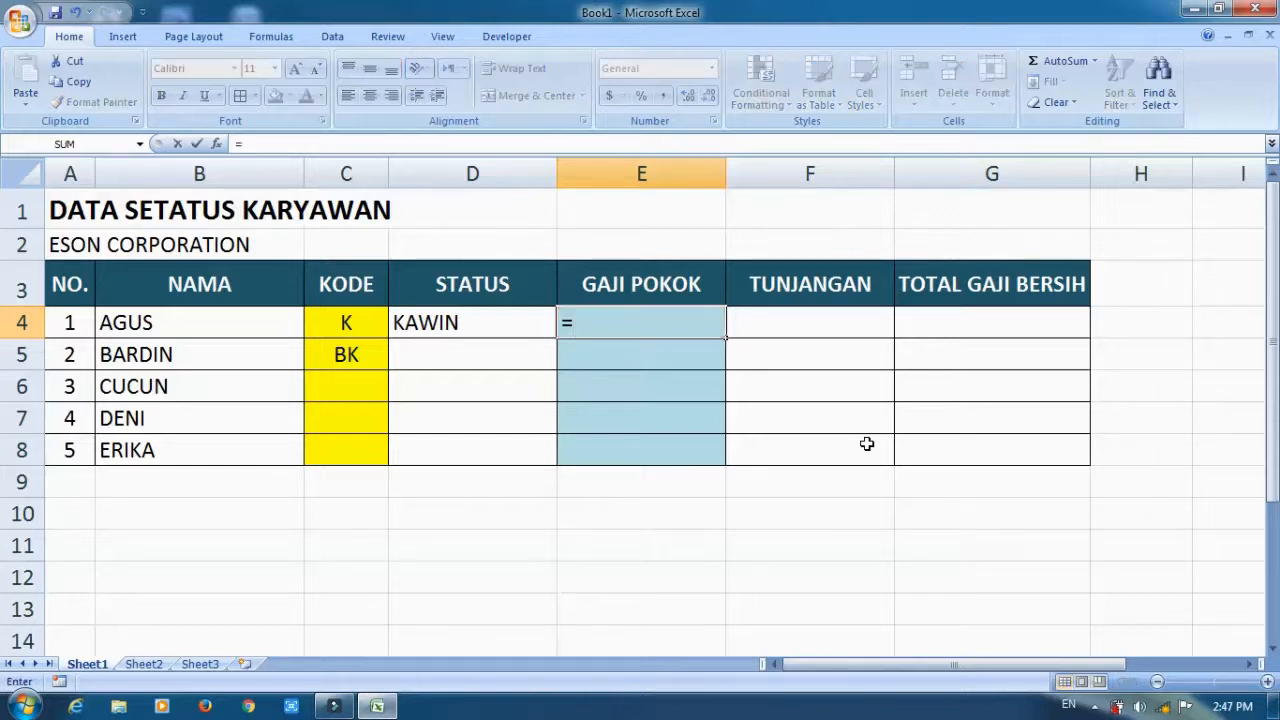
pyautogui.write('IF(')
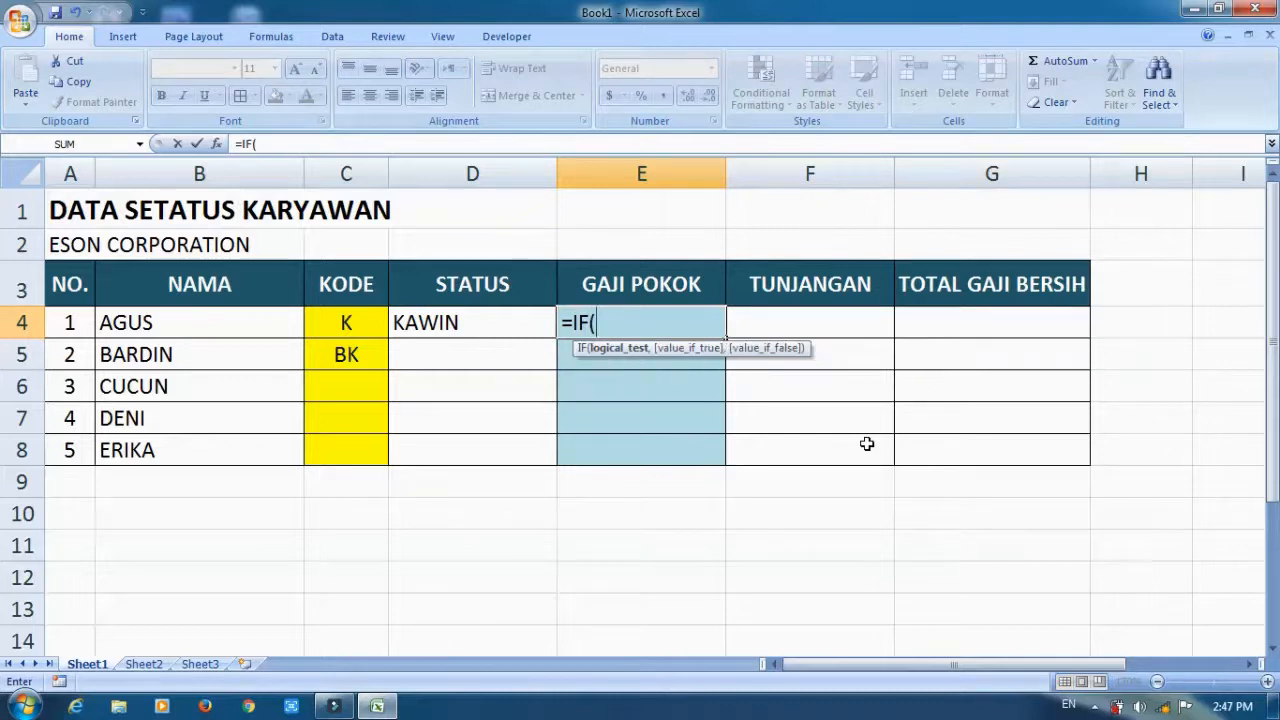
pyautogui.write('C4')
pyautogui.write('="K"')
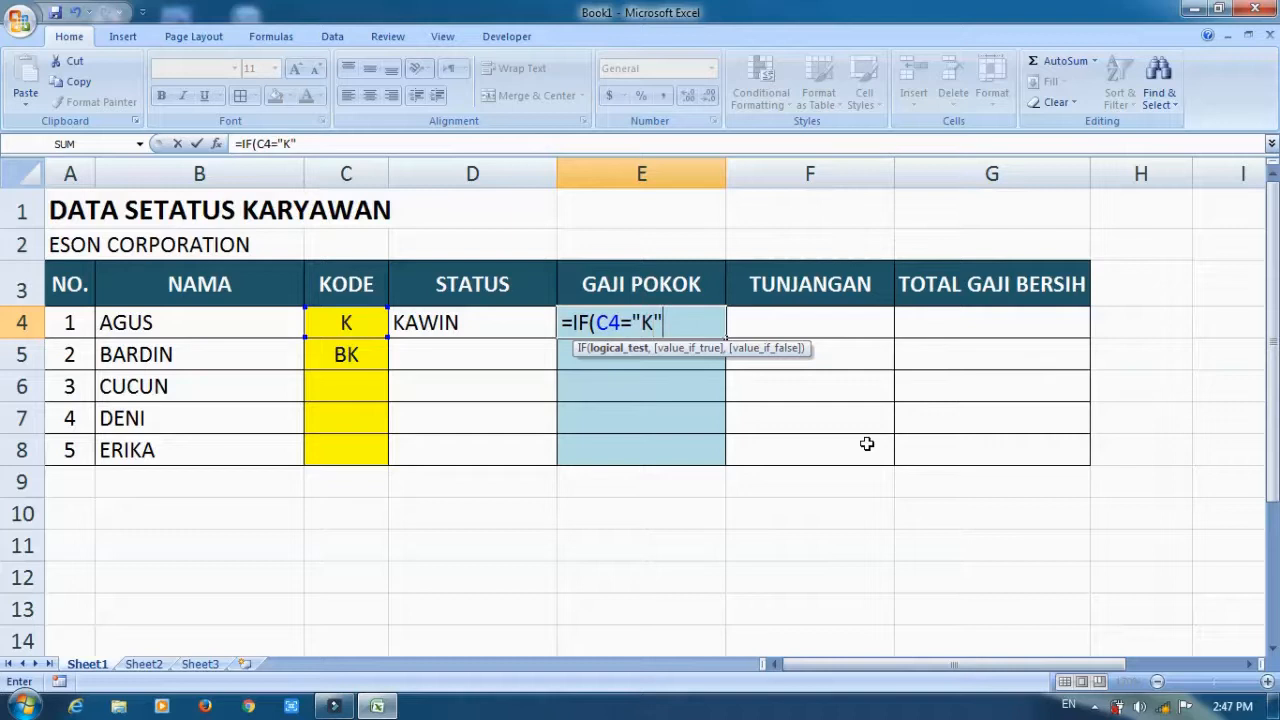
pyautogui.write(',')
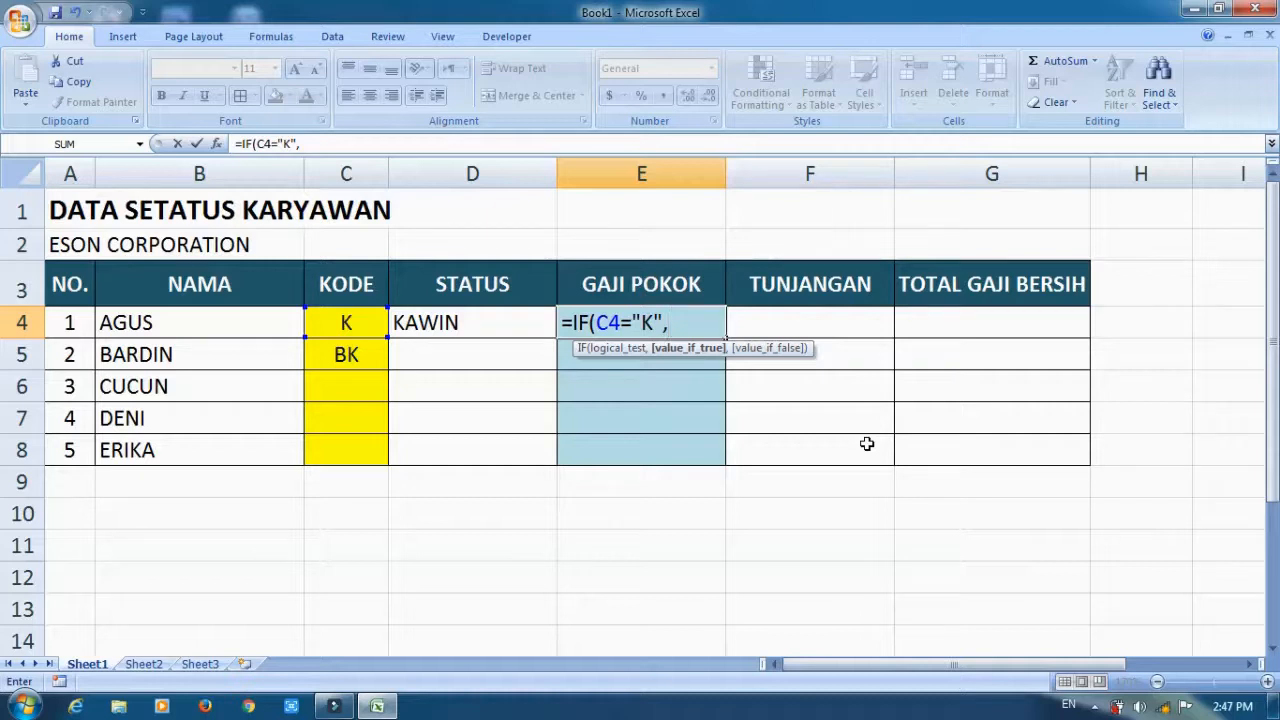
pyautogui.write('2000000')
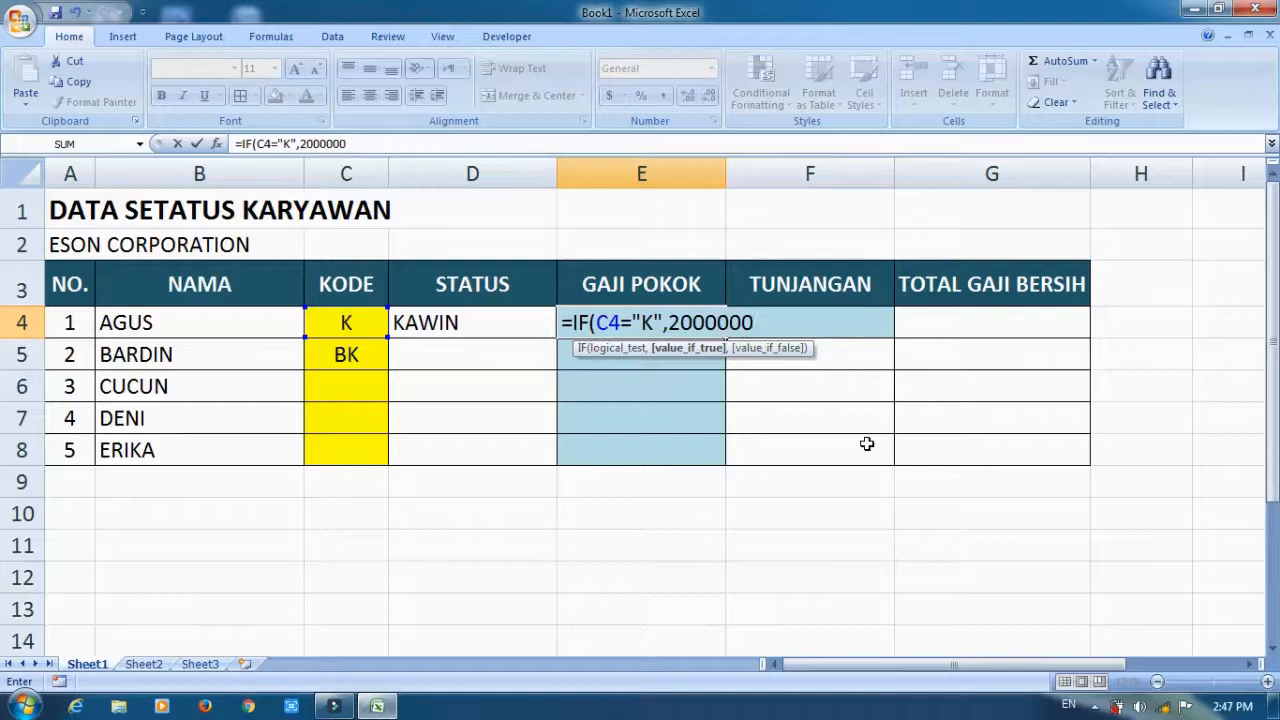
pyautogui.write(',')
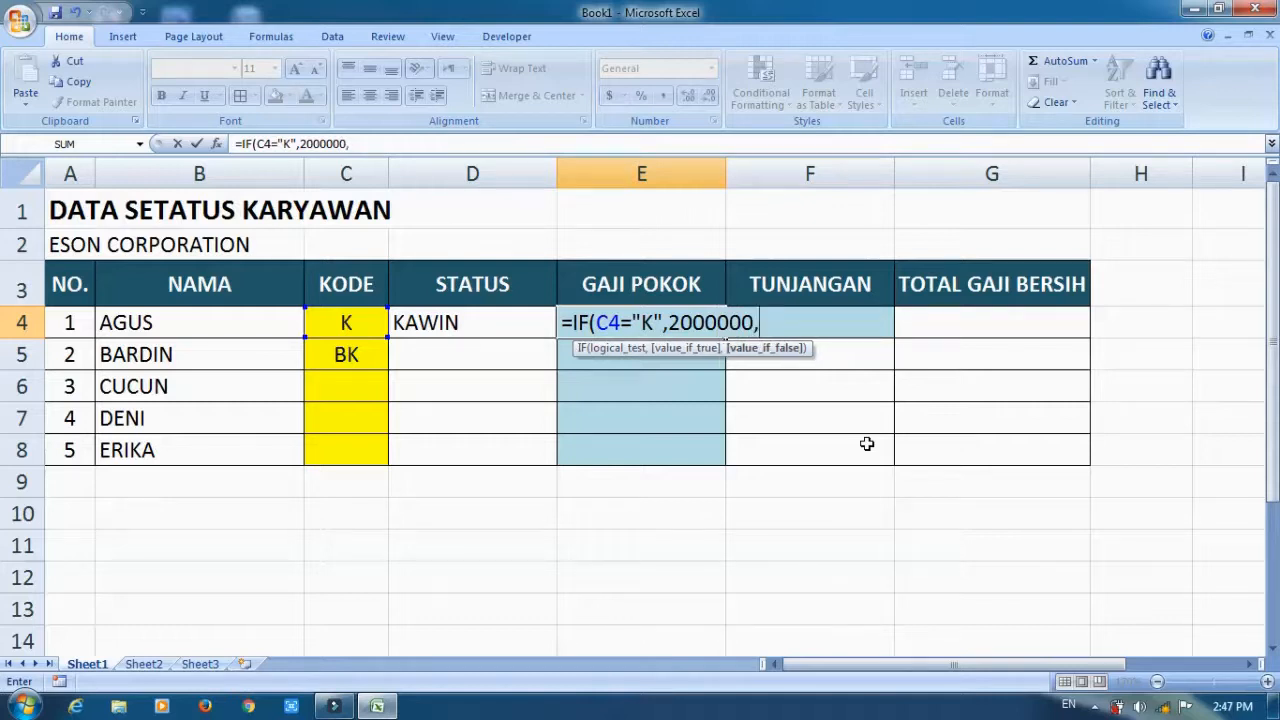
pyautogui.write('IF')
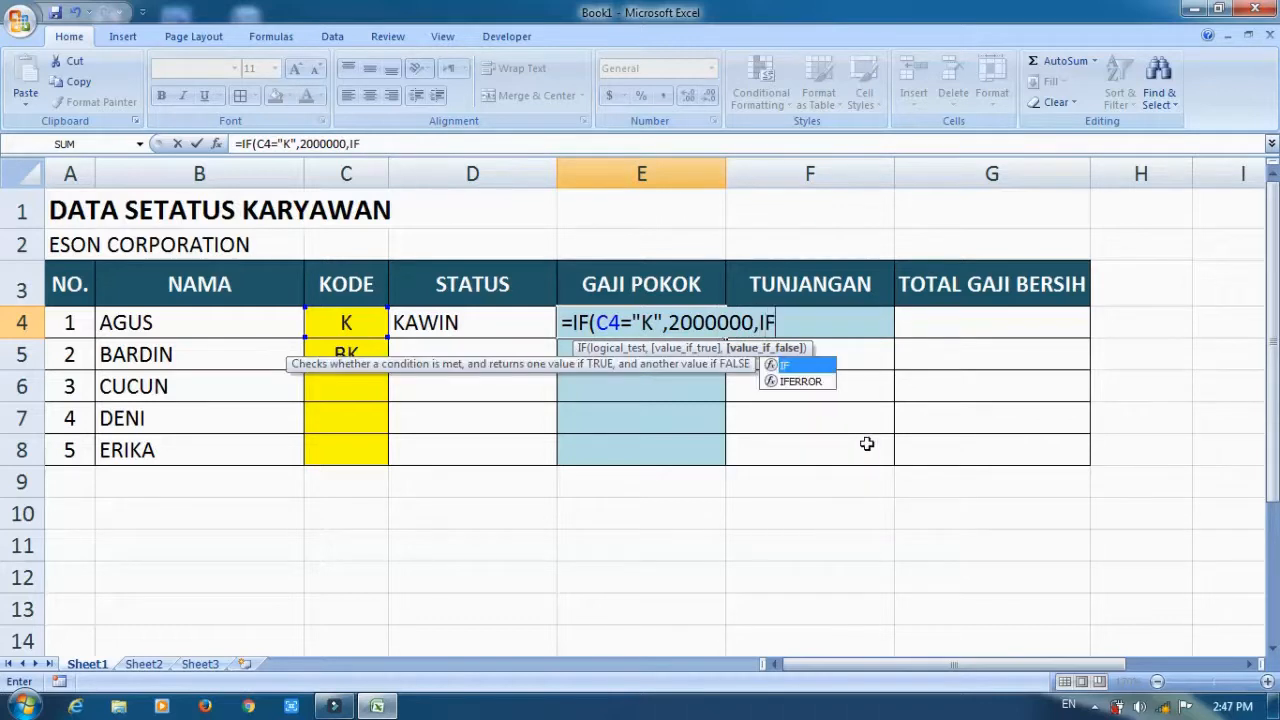
pyautogui.write('(')
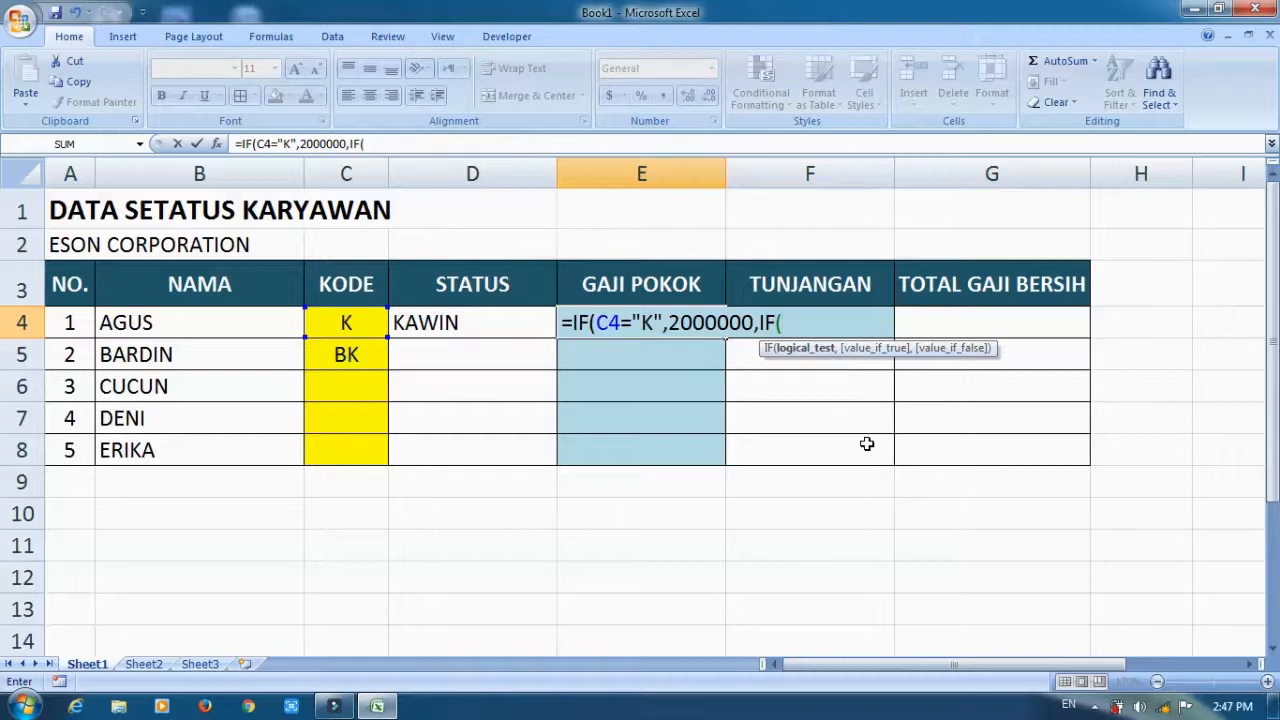
pyautogui.write('C4="BK"')
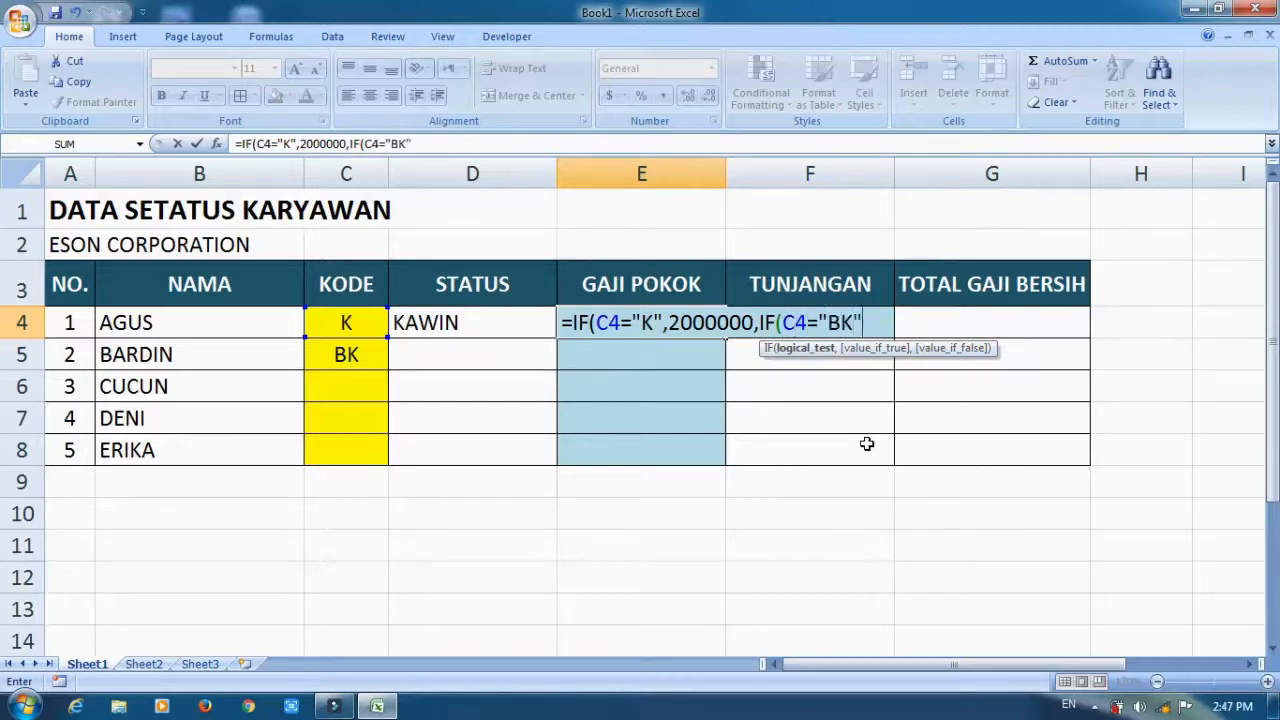
pyautogui.write(',1500000')
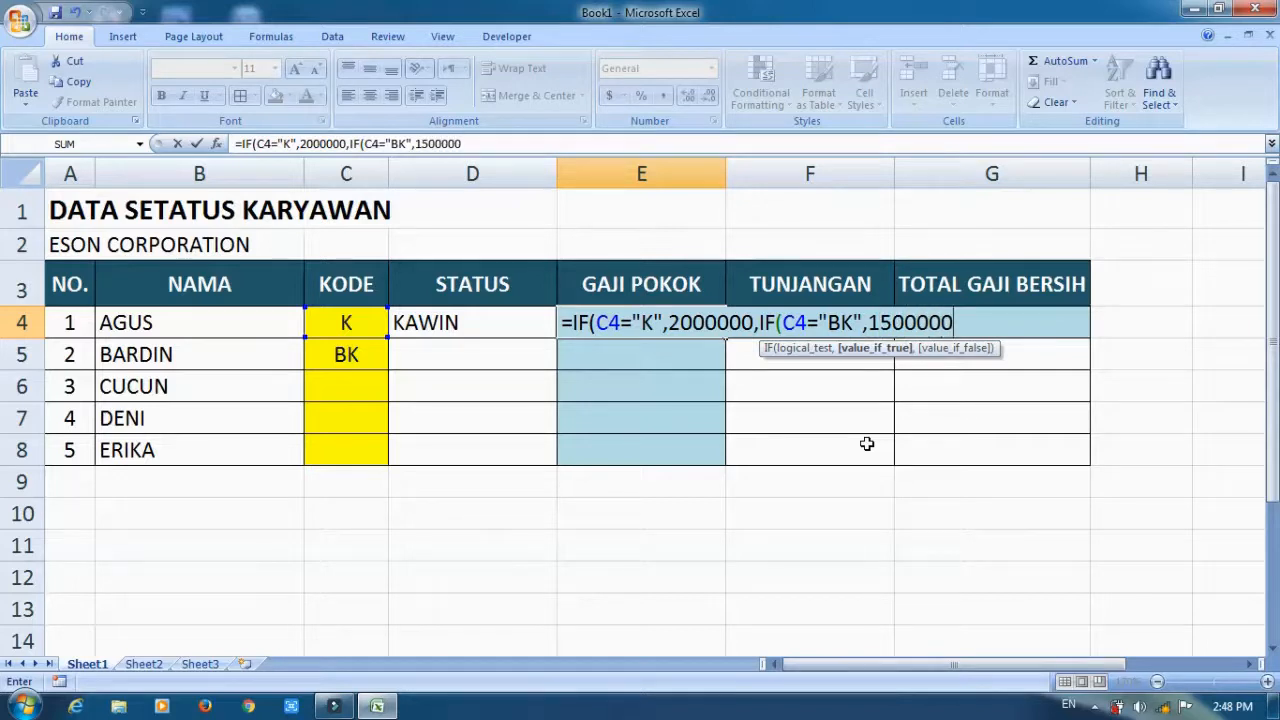
pyautogui.write(',')
pyautogui.write('"")')
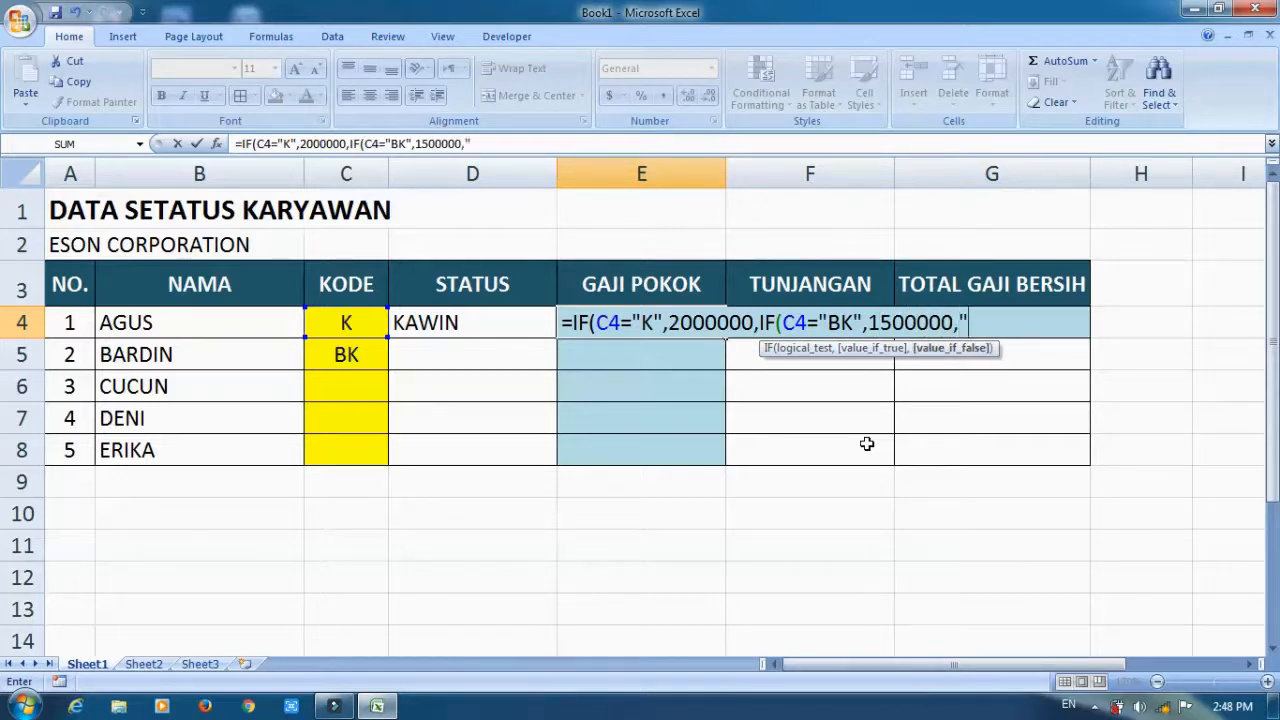
pyautogui.write(')')
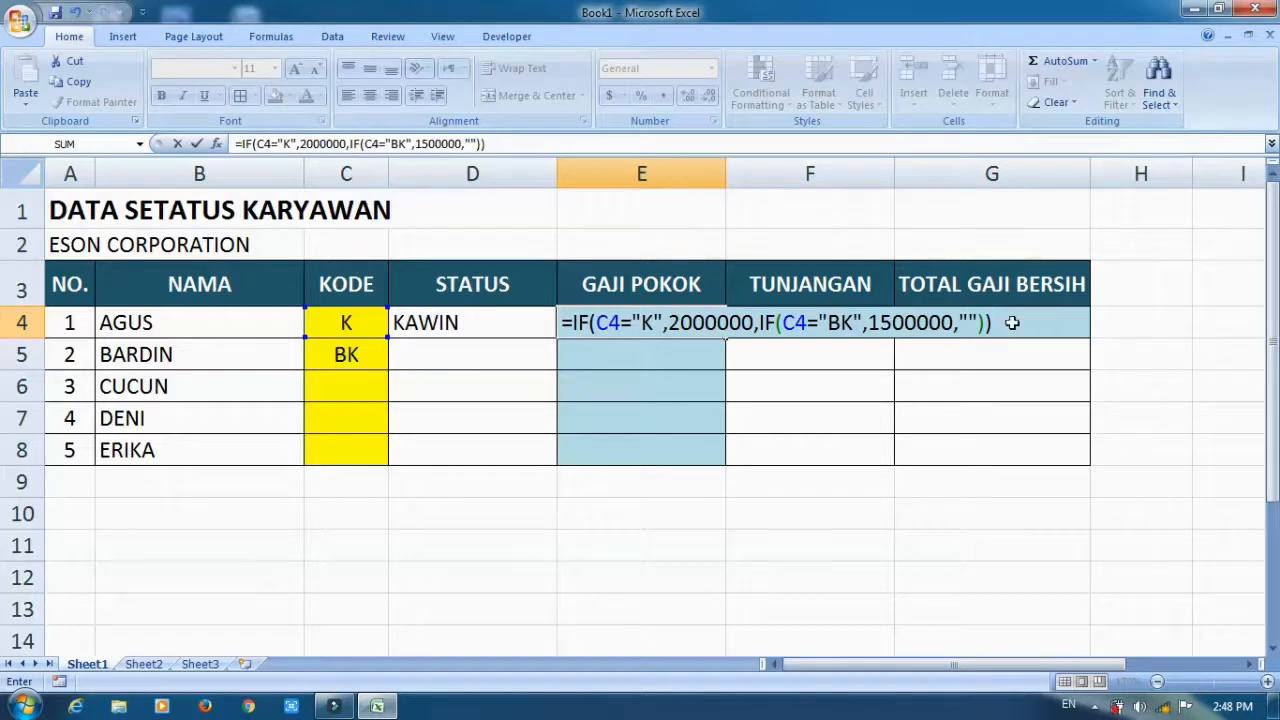
# Complete the E4 formula with a nested IF returning 1500000 when C4 equals "BK", otherwise empty text.
pyautogui.press('Return')
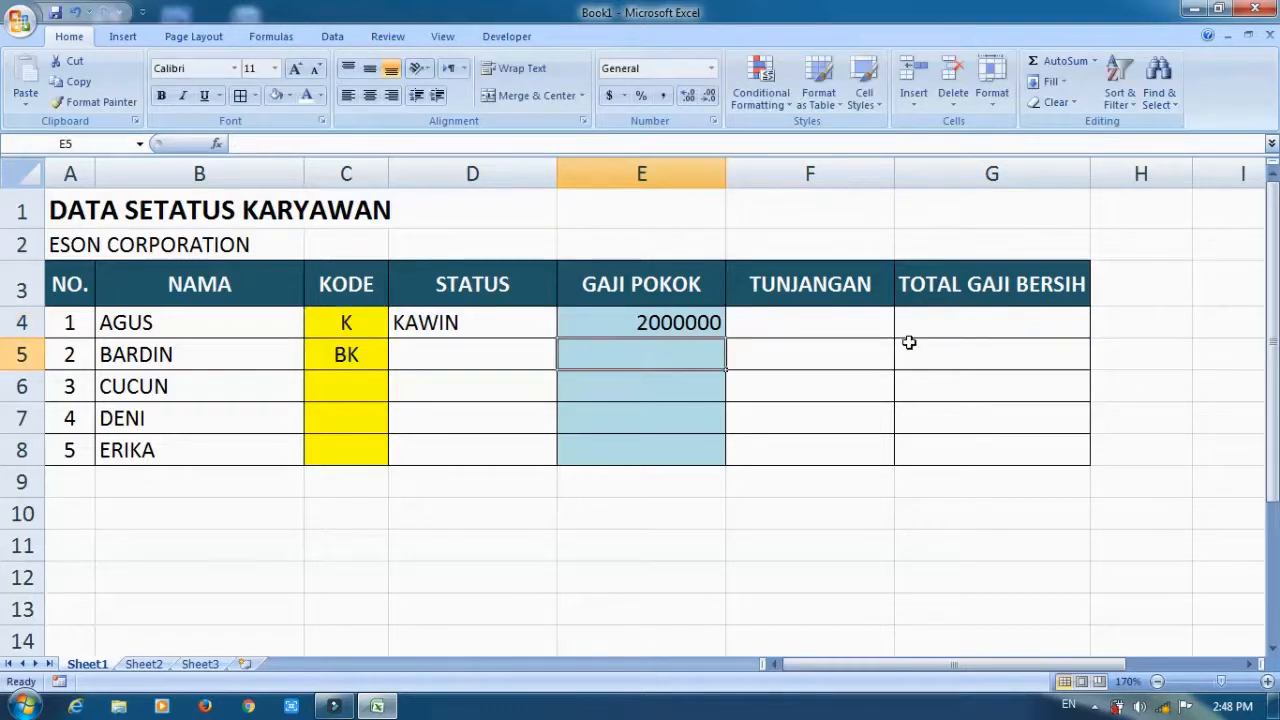
# Format cells E4:G8 as Accounting with the Rp Indonesian (Indonesia) symbol and 0 decimal places.
pyautogui.moveTo(618, 323); pyautogui.dragTo(1015, 450)
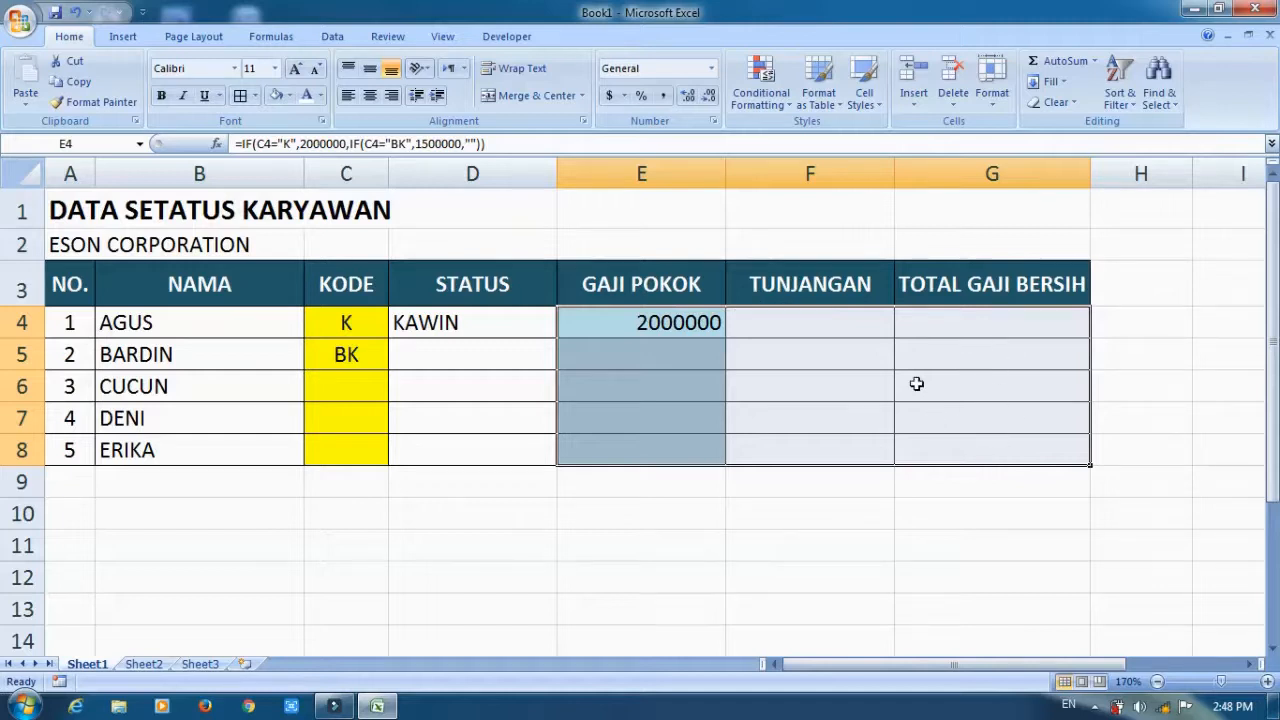
pyautogui.click(712, 122)
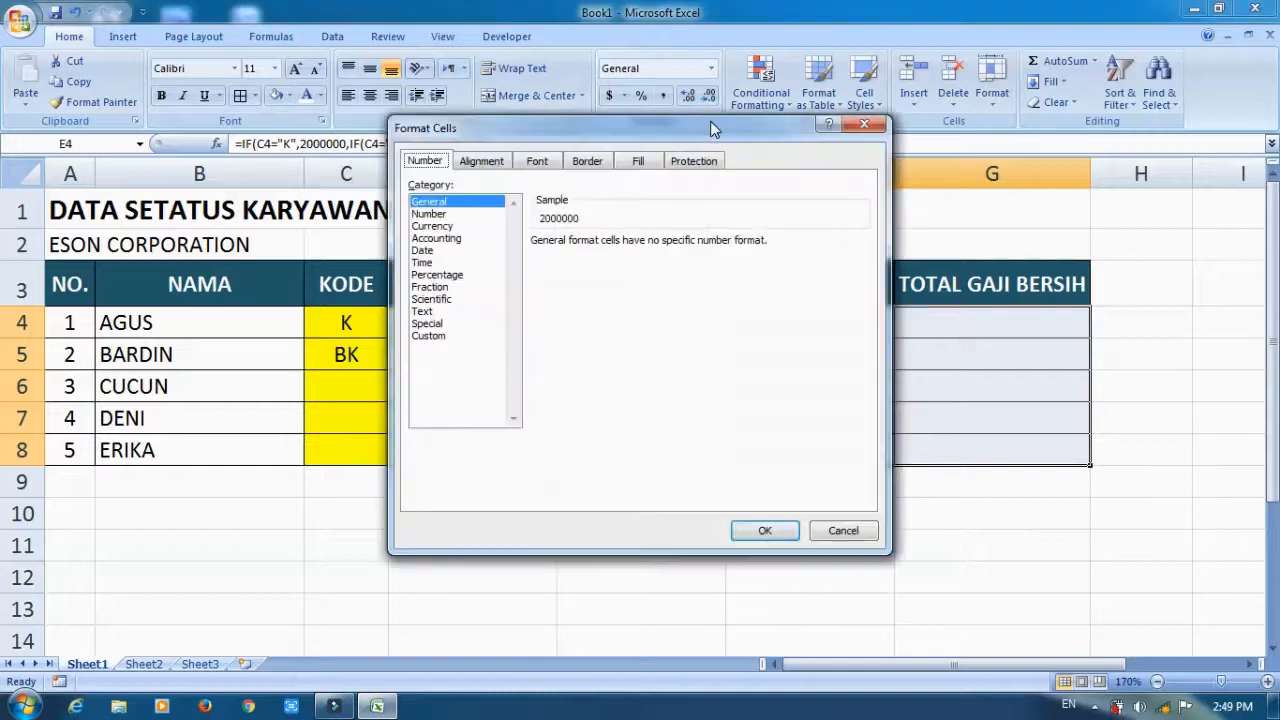
pyautogui.click(445, 240)
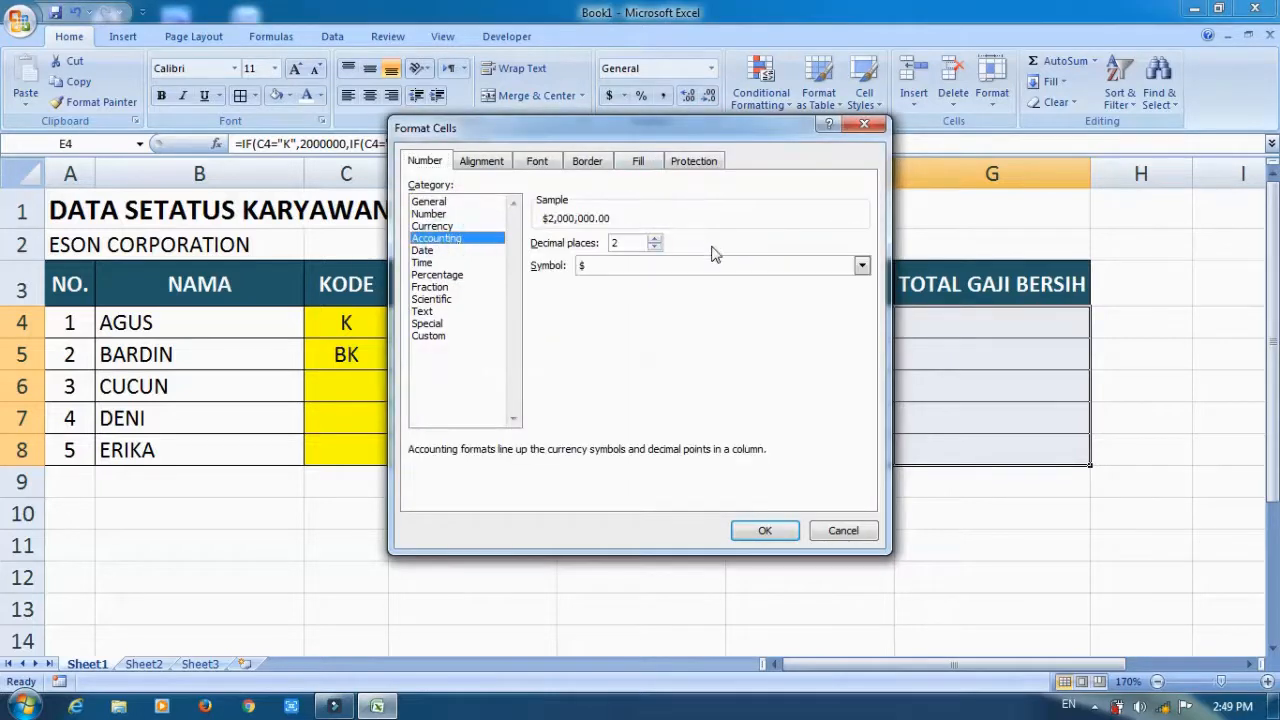
pyautogui.click(862, 268)
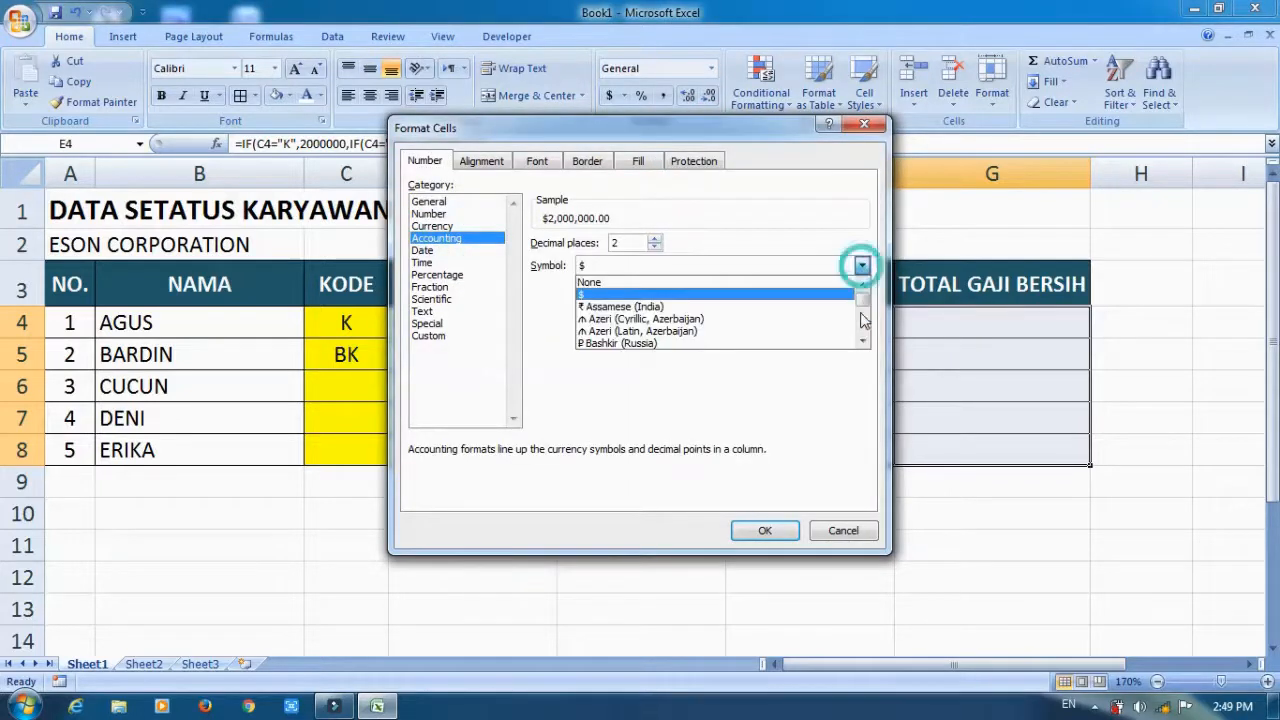
pyautogui.moveTo(863, 345); pyautogui.dragTo(862, 345)
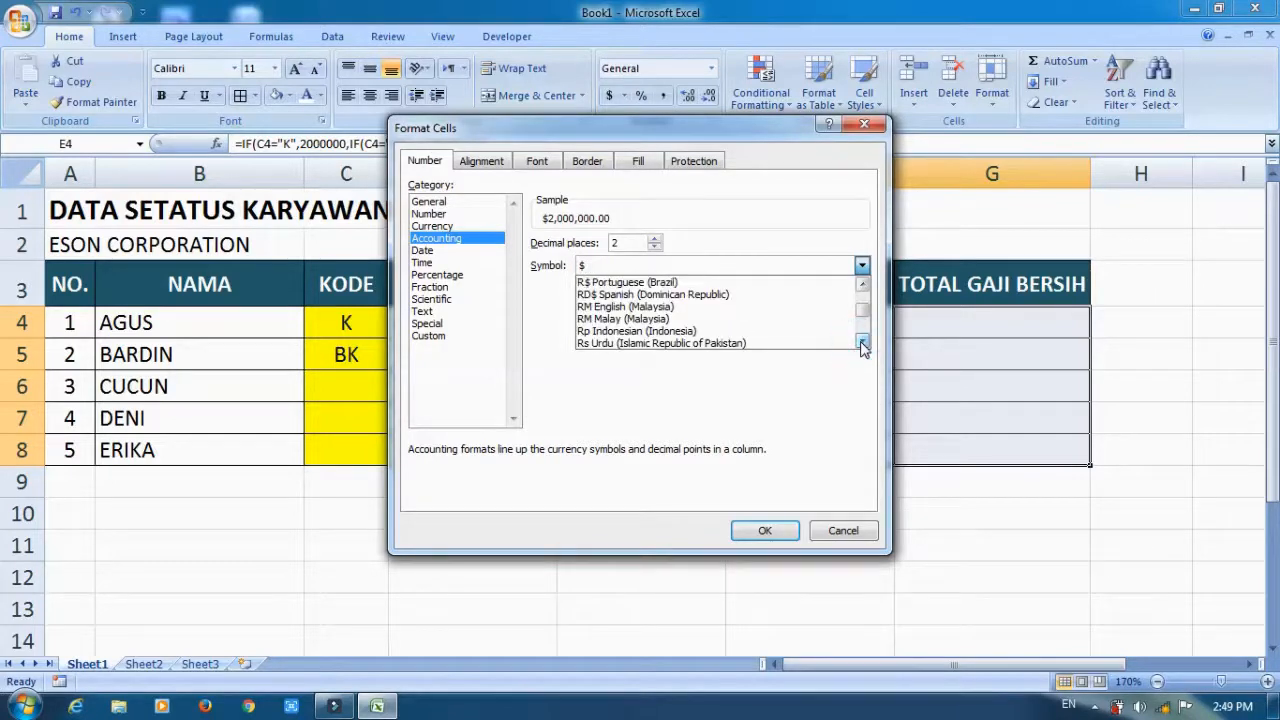
pyautogui.click(675, 333)
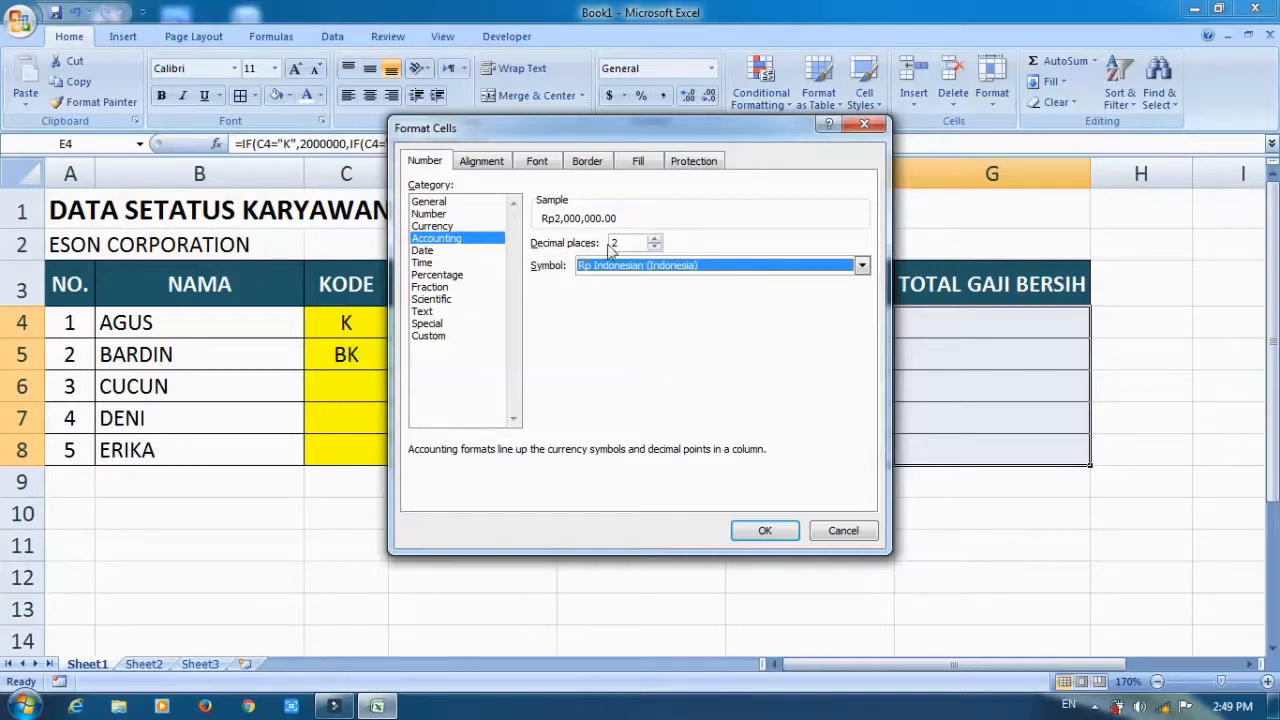
pyautogui.click(653, 247)
pyautogui.click(653, 247)
pyautogui.click(656, 248)
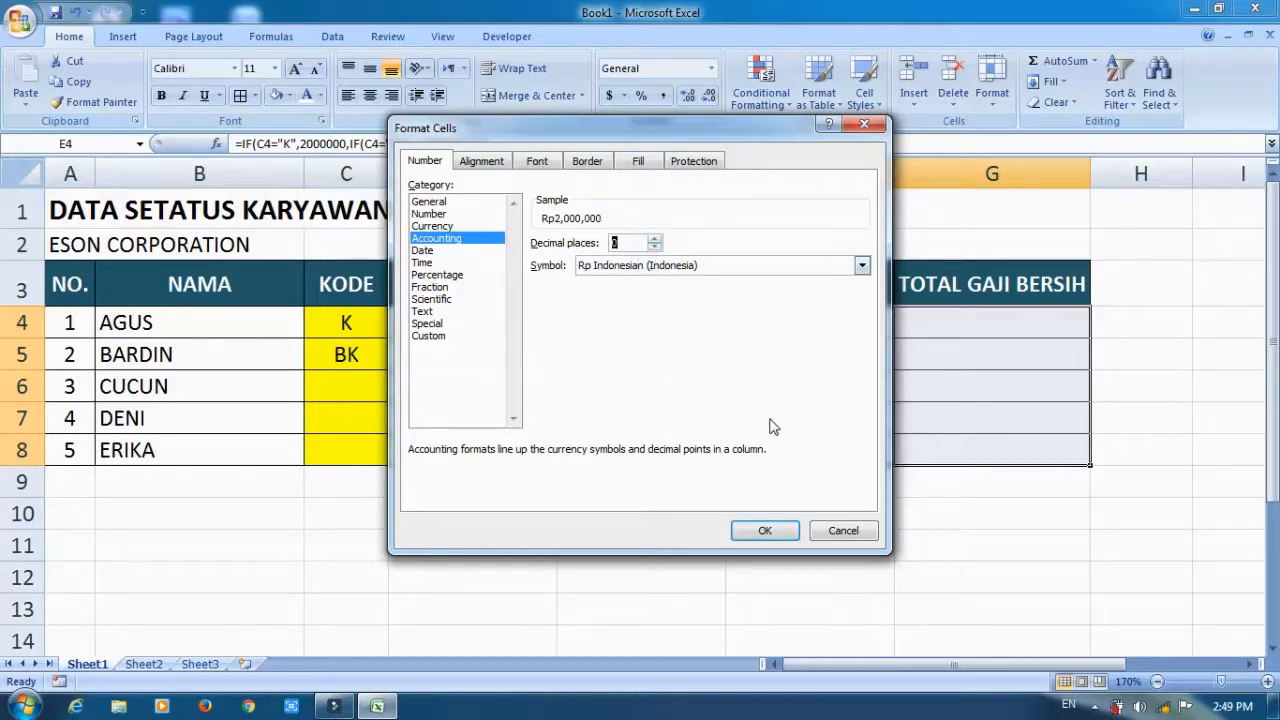
pyautogui.click(765, 531)
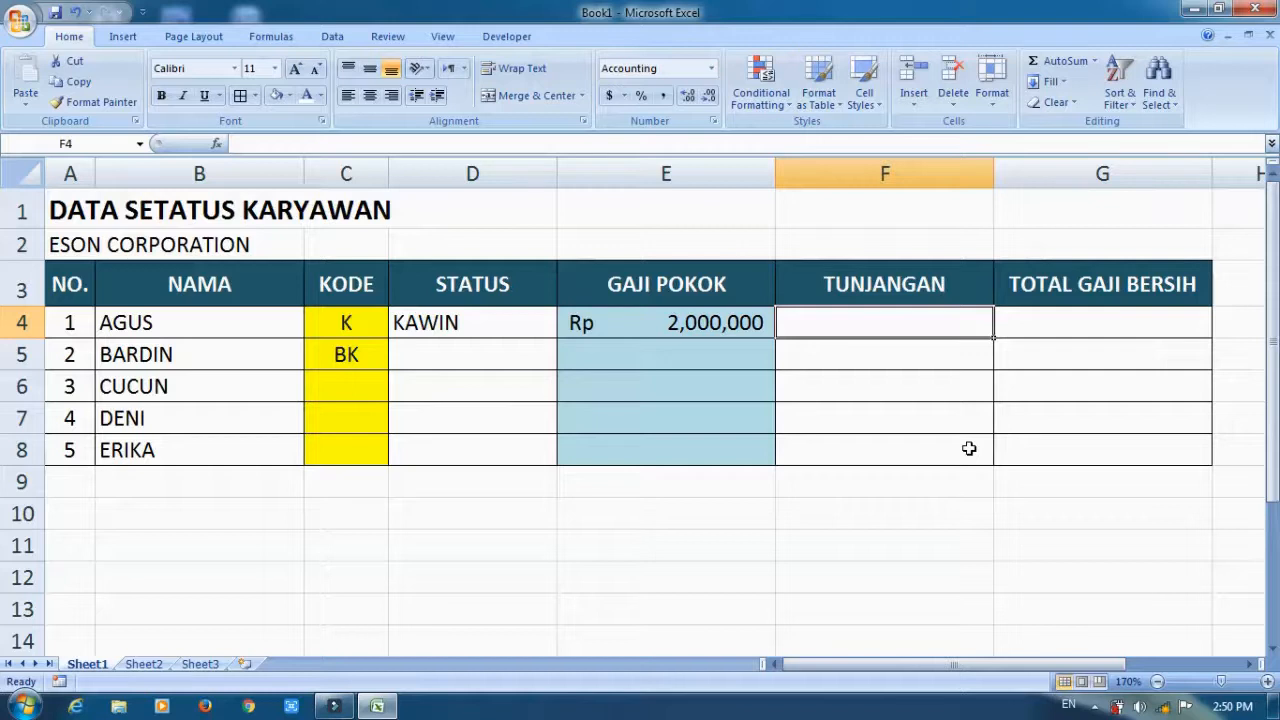
# Begin an IF formula in TUNJANGAN cell F4 that returns E4*20% when C4 equals "K".
pyautogui.write('=I')
pyautogui.press('Tab')
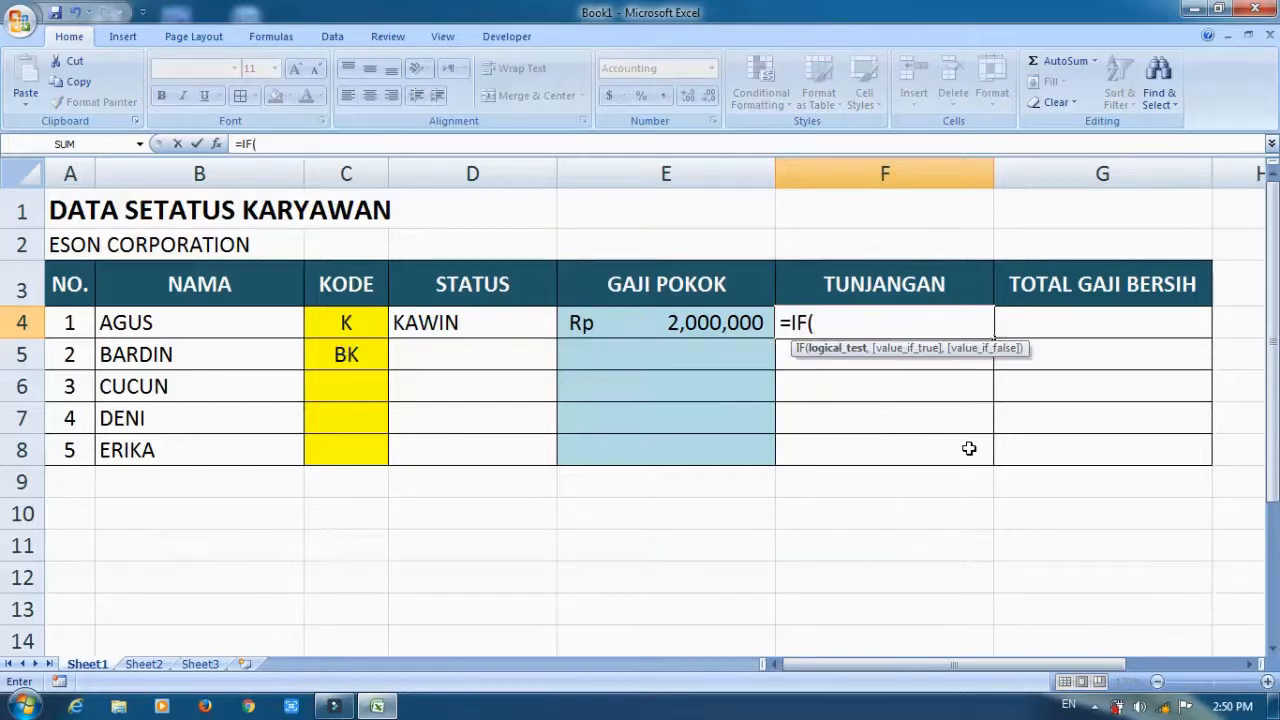
pyautogui.write('C4="K",')
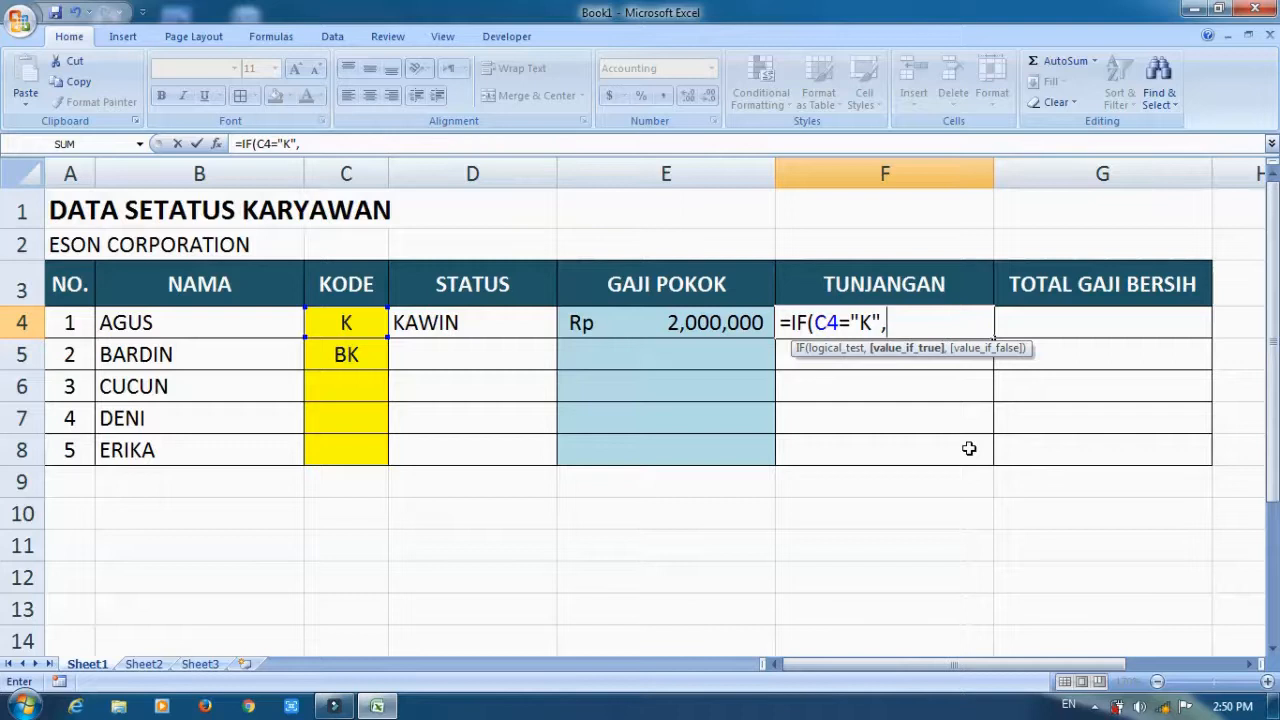
pyautogui.click(673, 322)
pyautogui.write('*')
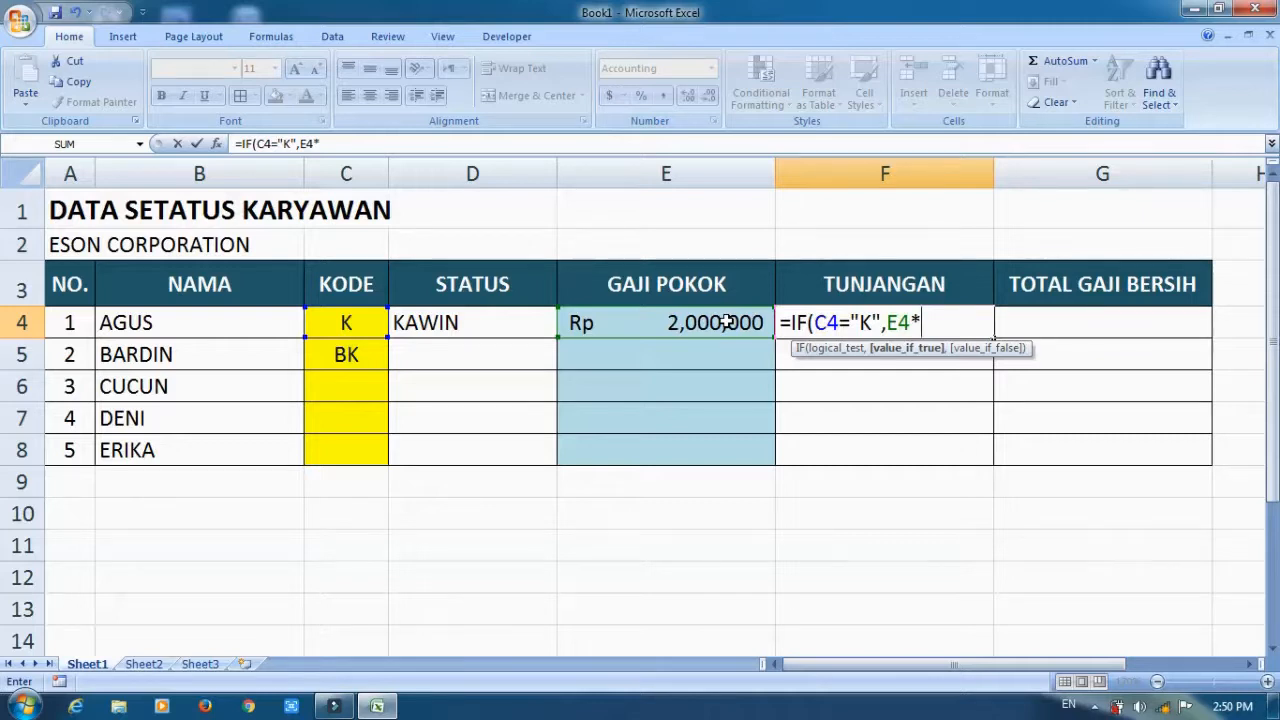
pyautogui.write('20%')
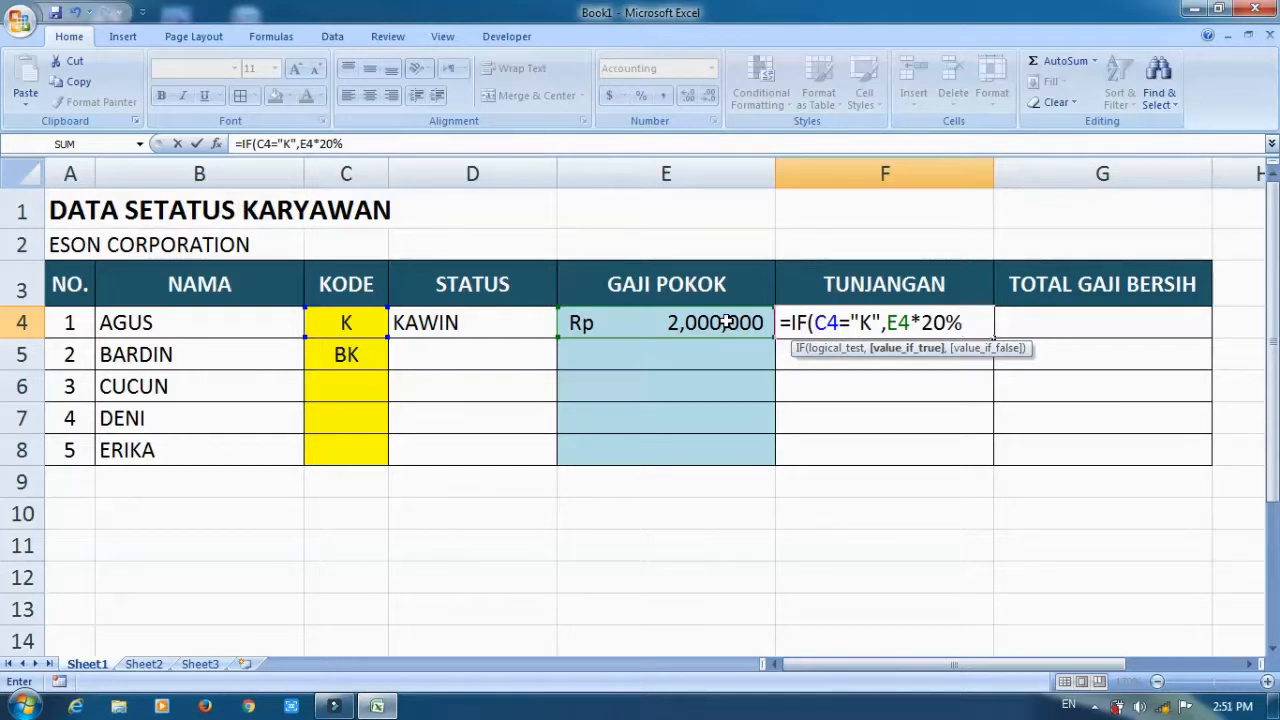
pyautogui.write(',')
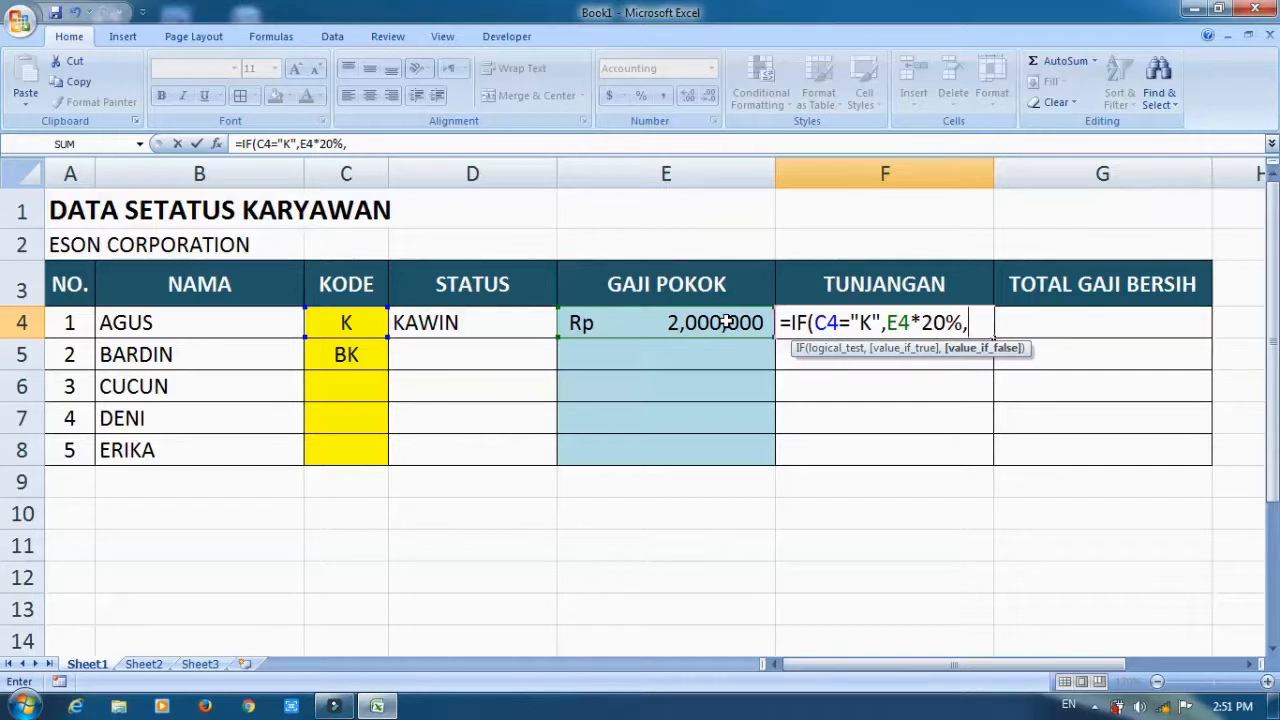
# Complete the F4 formula with a nested IF returning E4*15% when C4 equals "BK", otherwise empty text.
pyautogui.write('IF(')
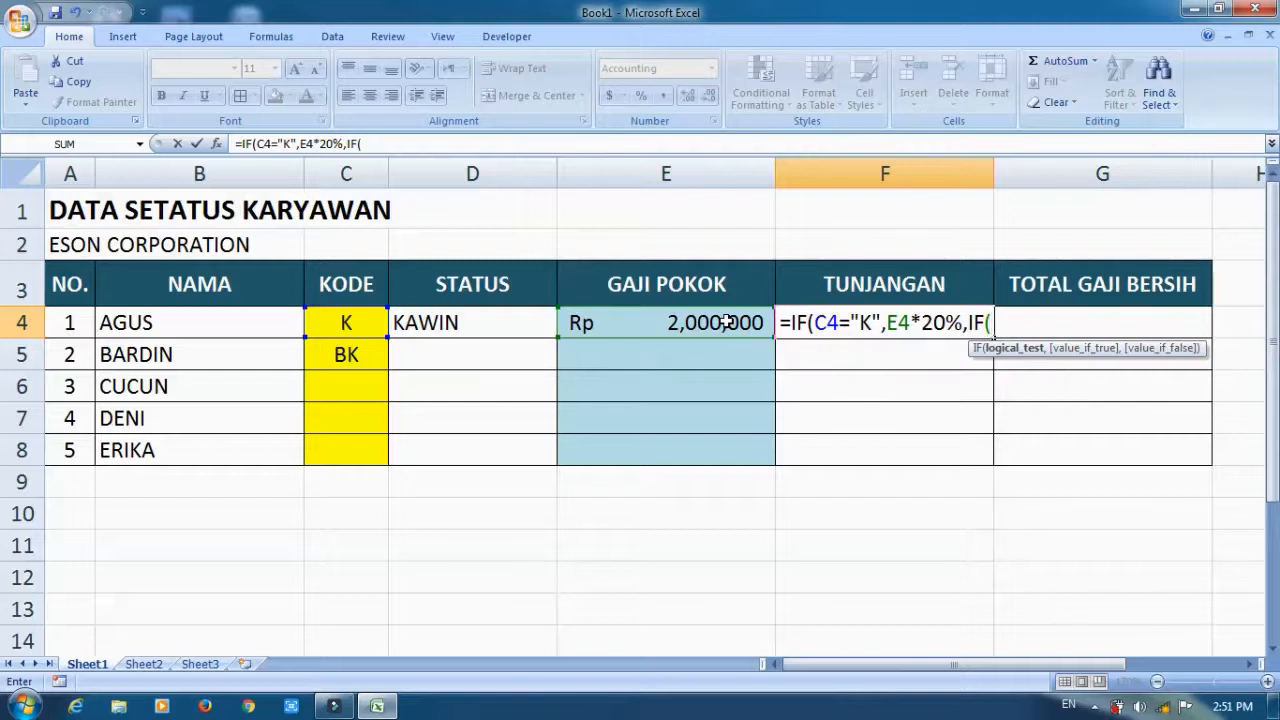
pyautogui.write('C')
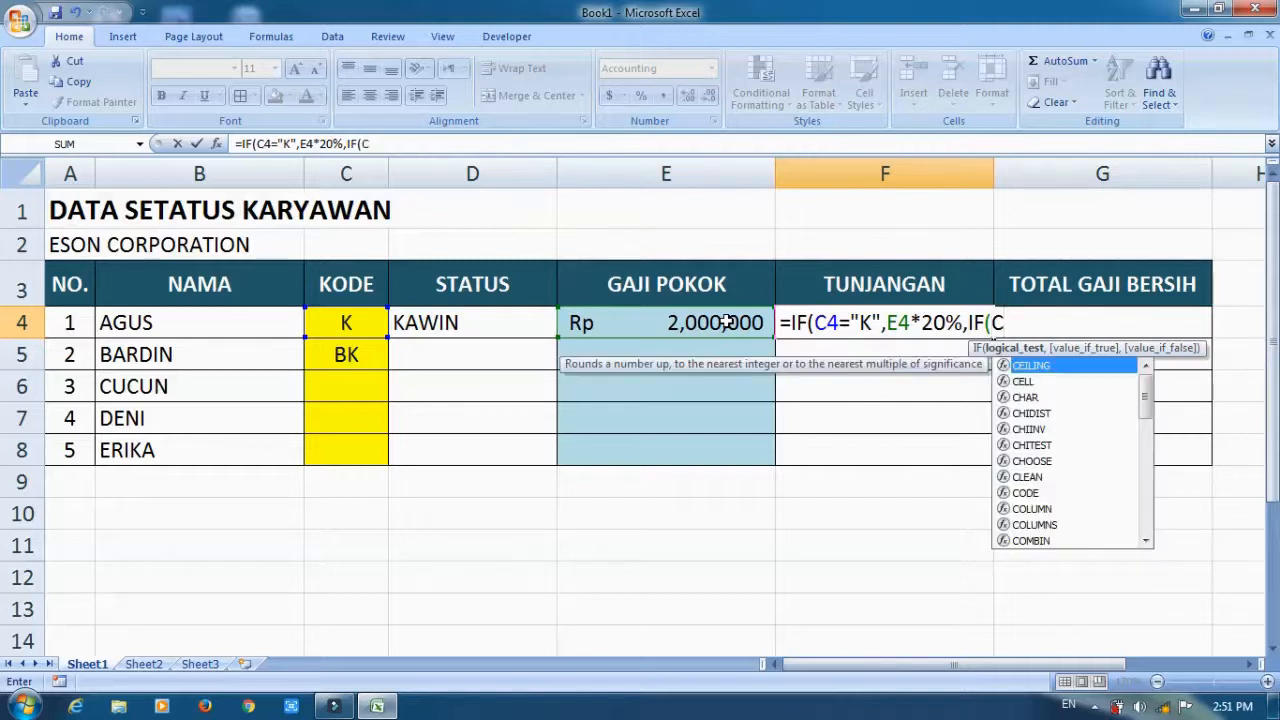
pyautogui.write('4="')
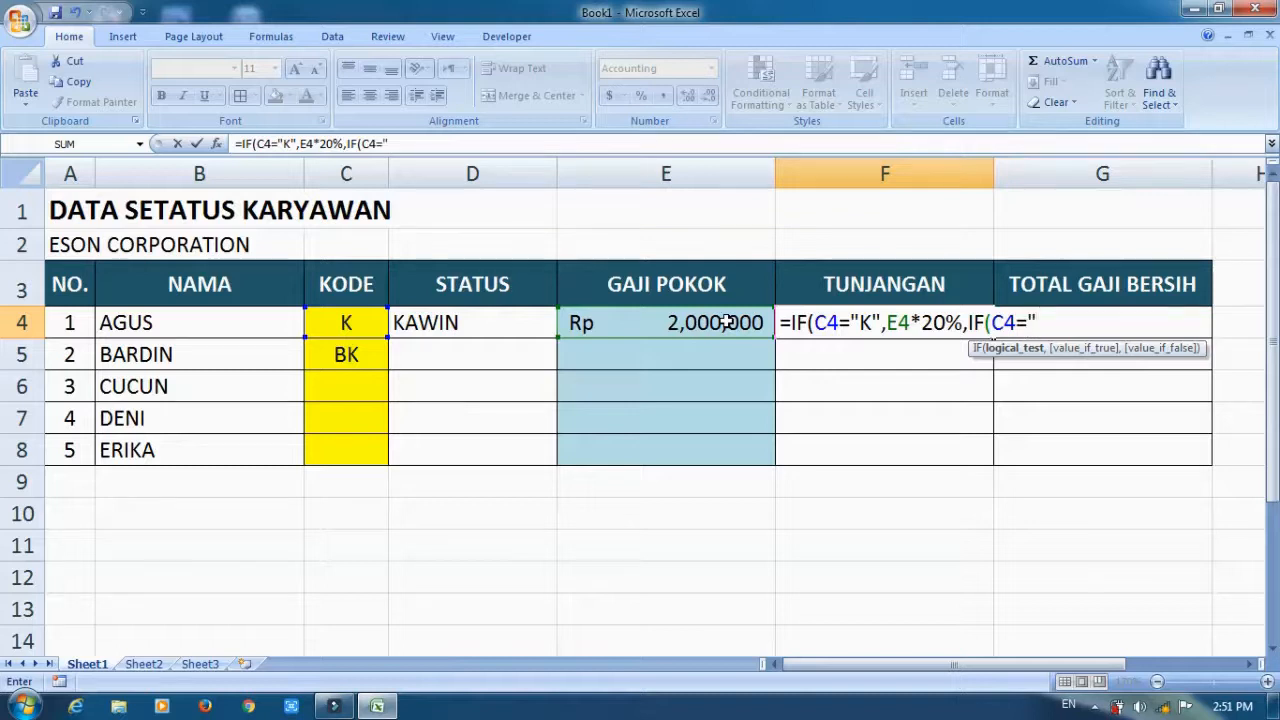
pyautogui.write('BK",')
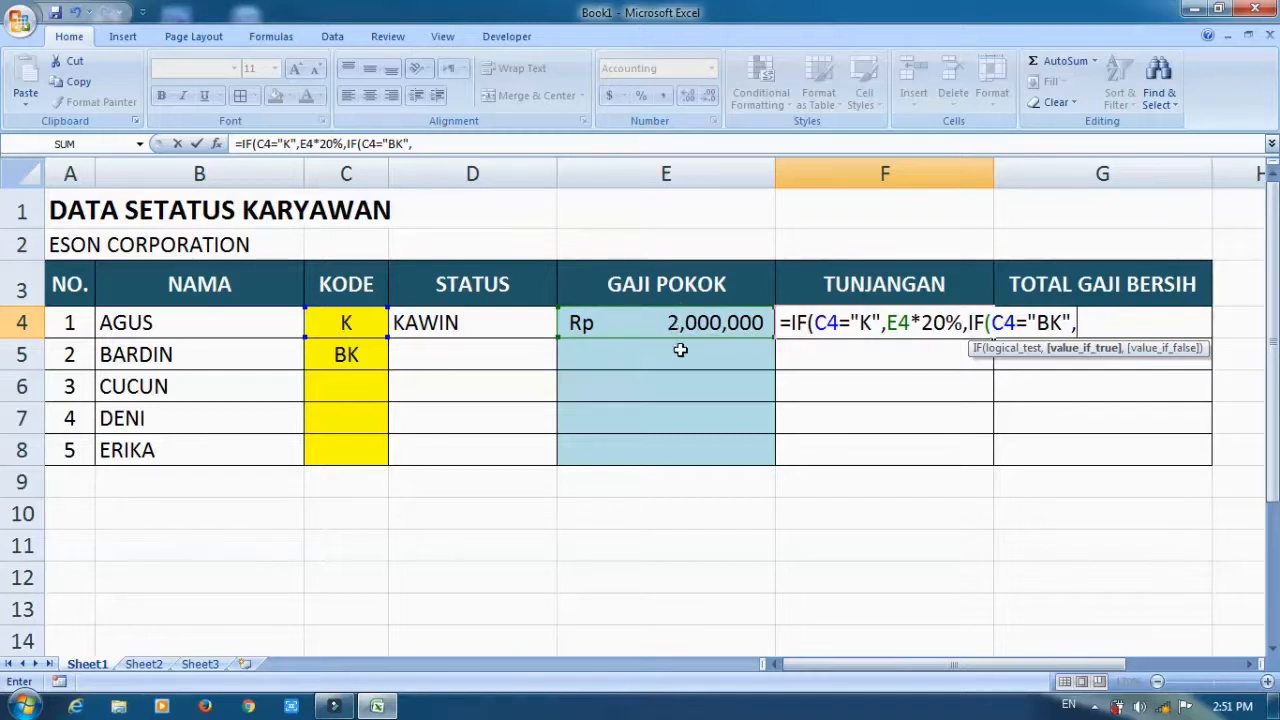
pyautogui.write('E4*15')
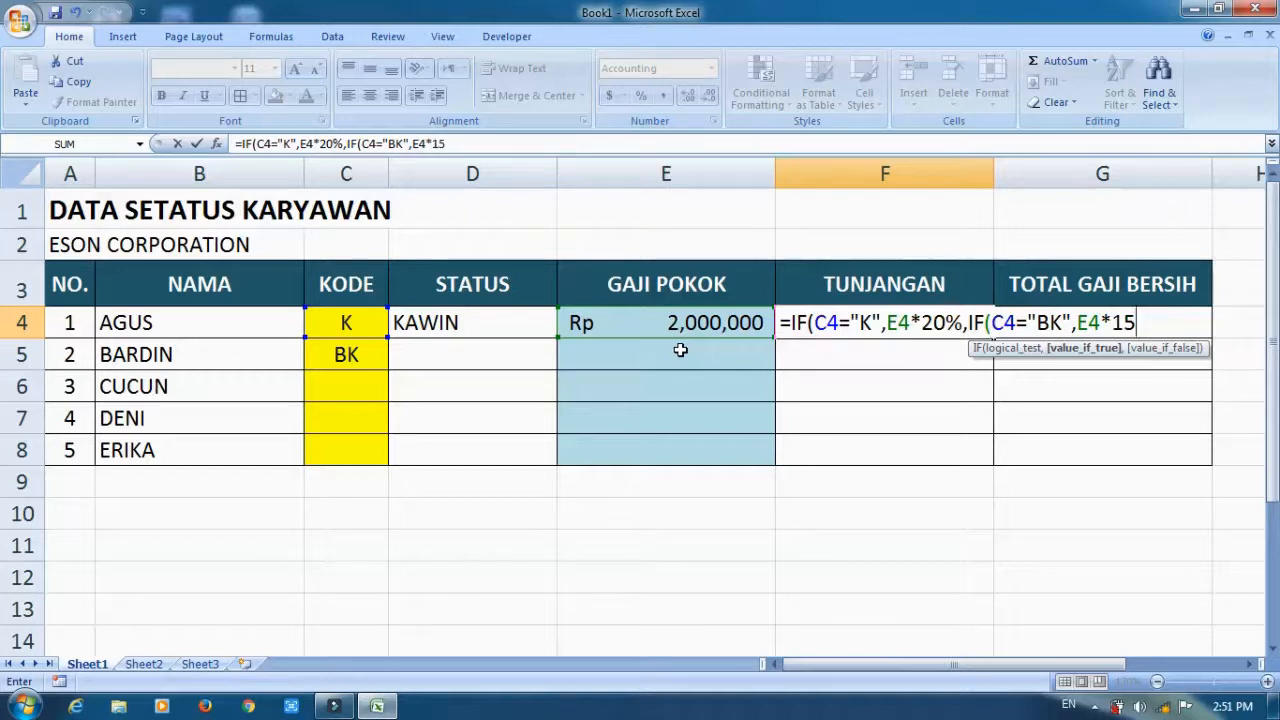
pyautogui.write('%')
pyautogui.write(',""')
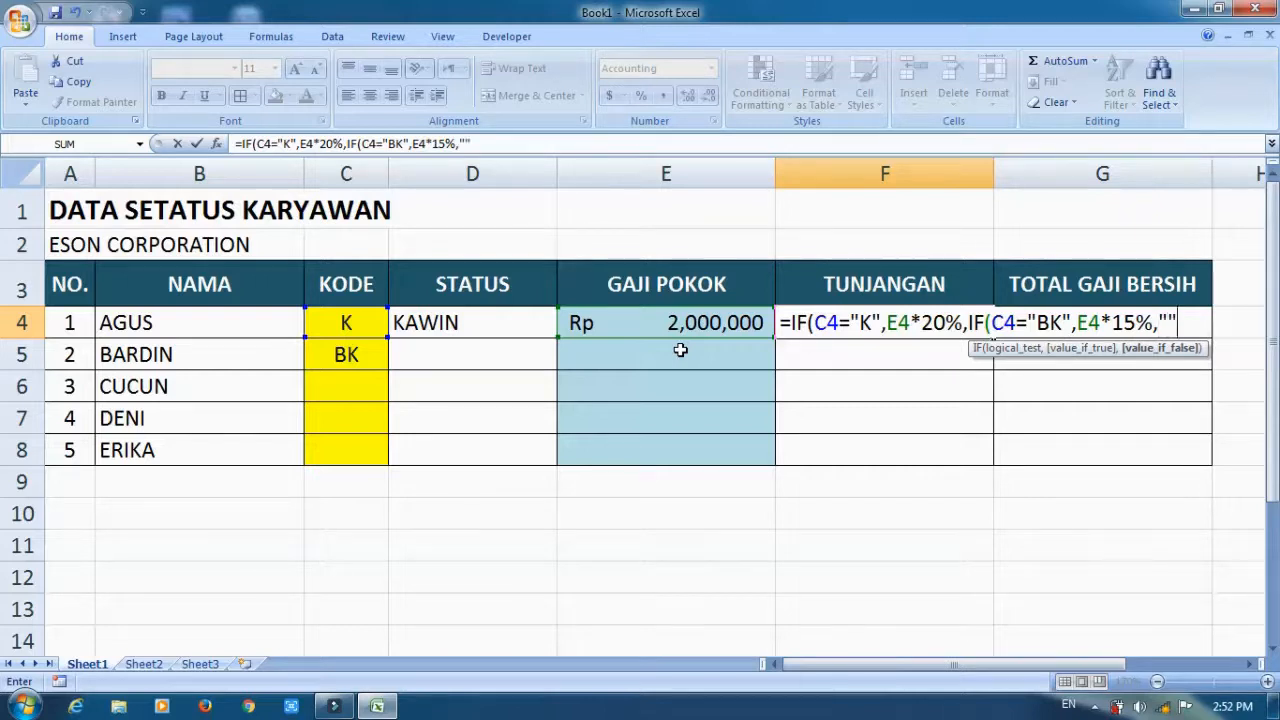
pyautogui.write('))')
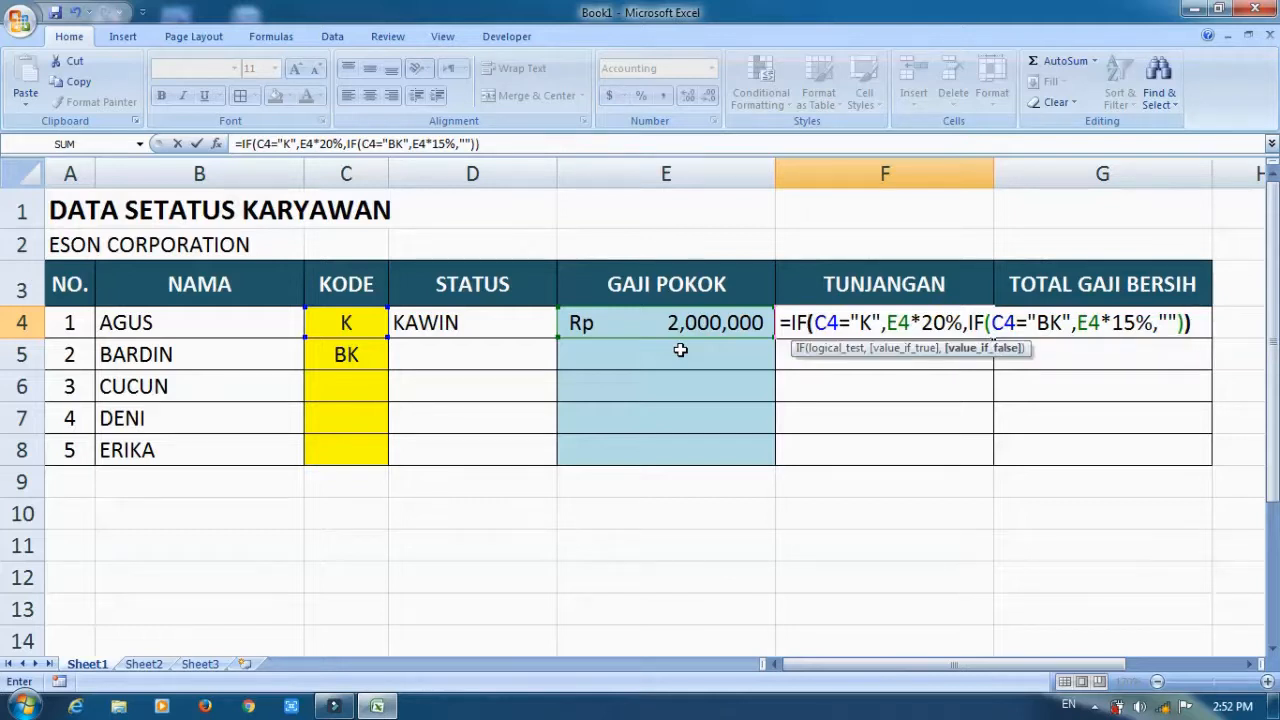
pyautogui.press('Return')
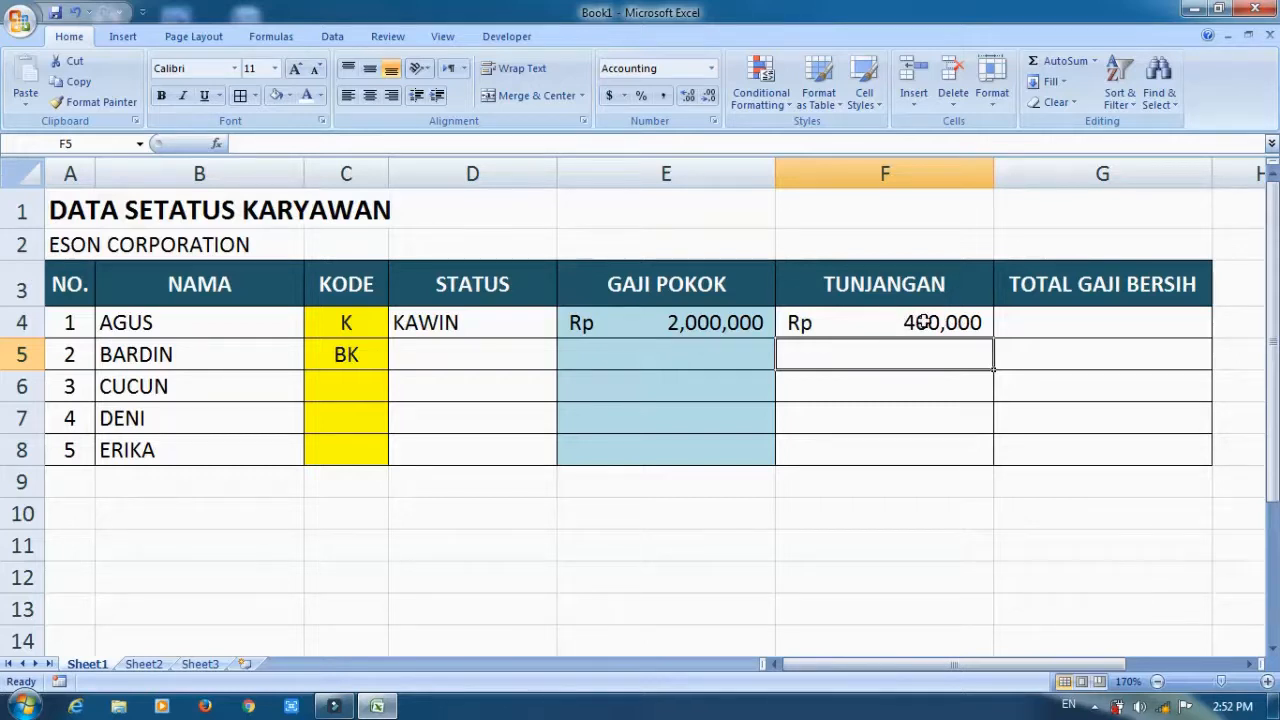
# Enter the formula =E4+F4 in TOTAL GAJI BERSIH cell G4.
pyautogui.click(1045, 320)
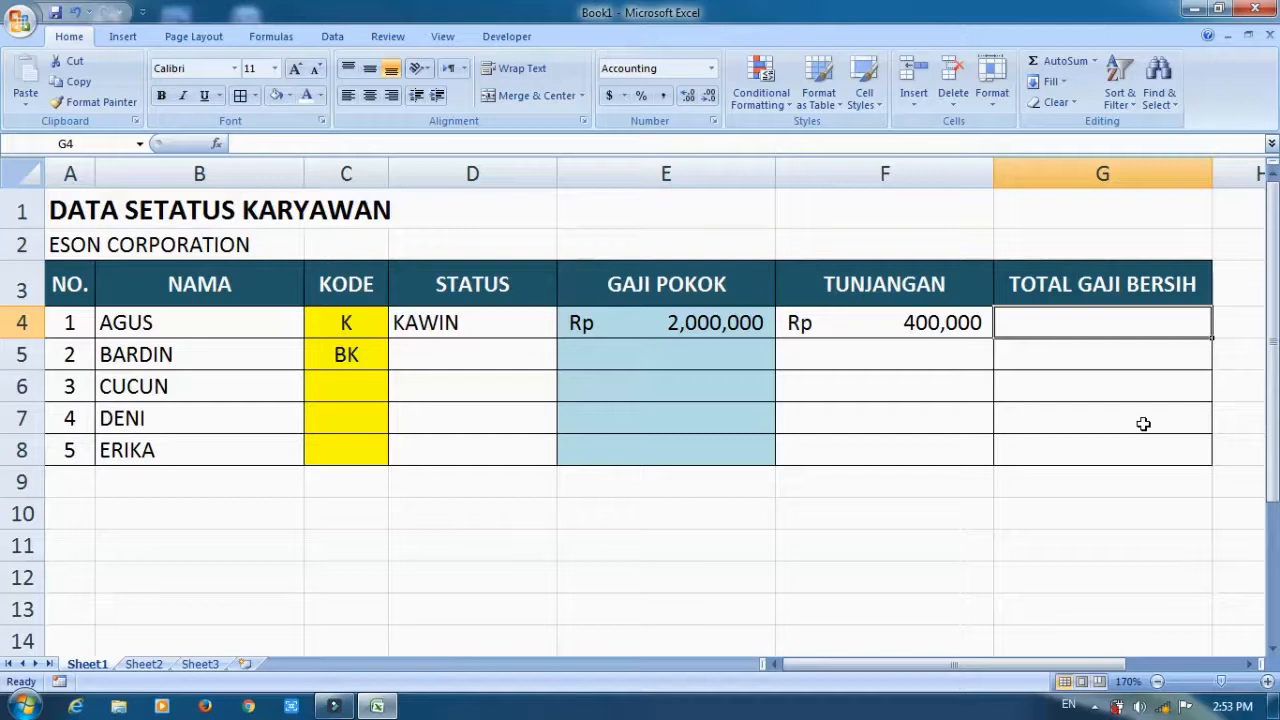
pyautogui.write('=')
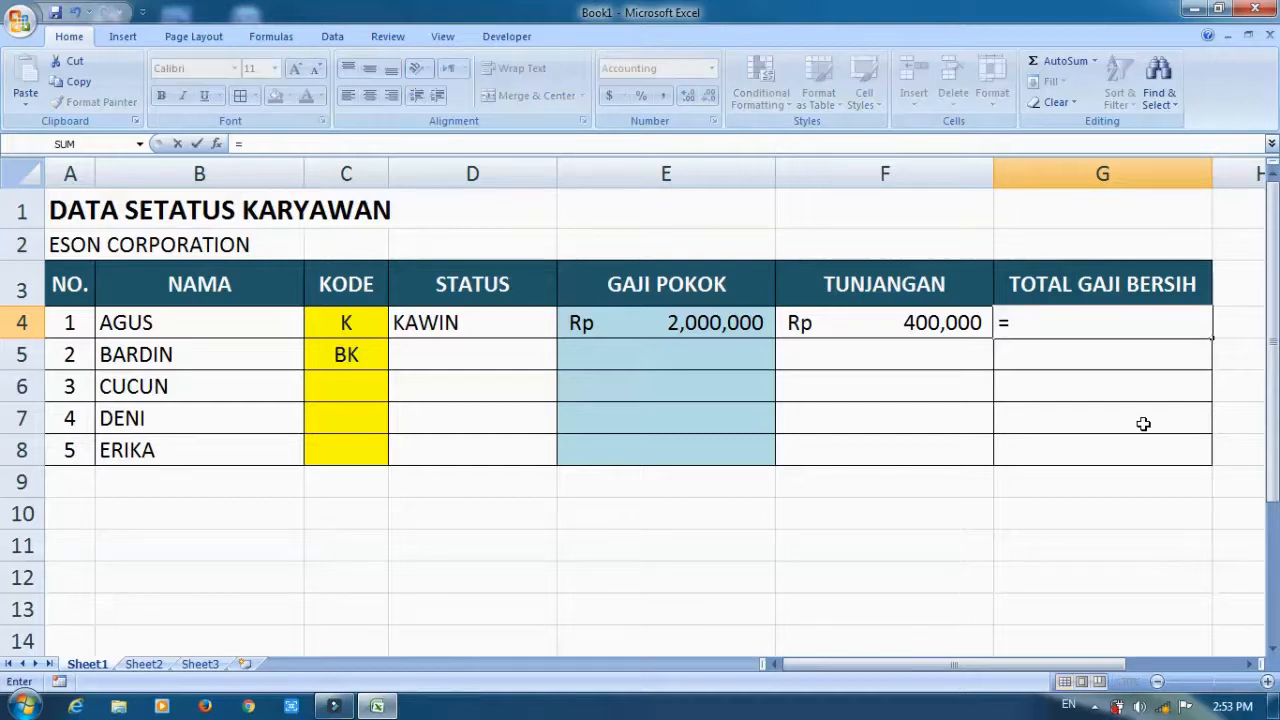
pyautogui.write('E4+')
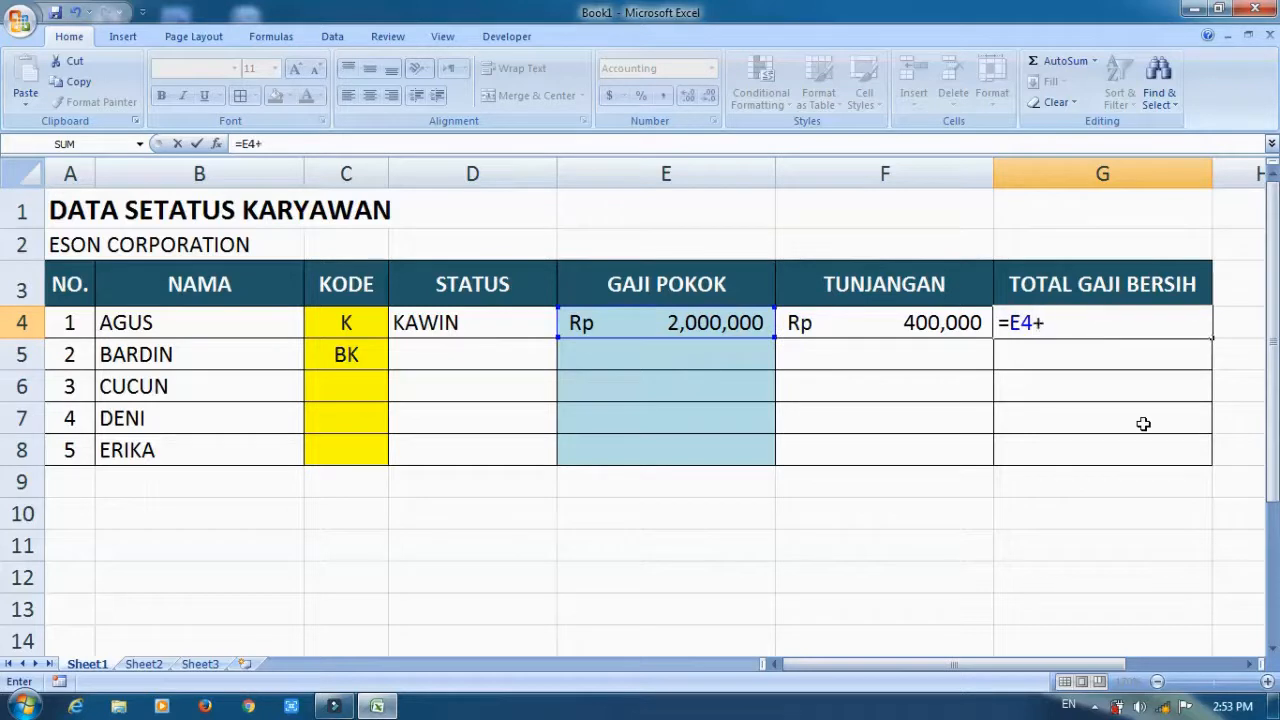
pyautogui.write('F4')
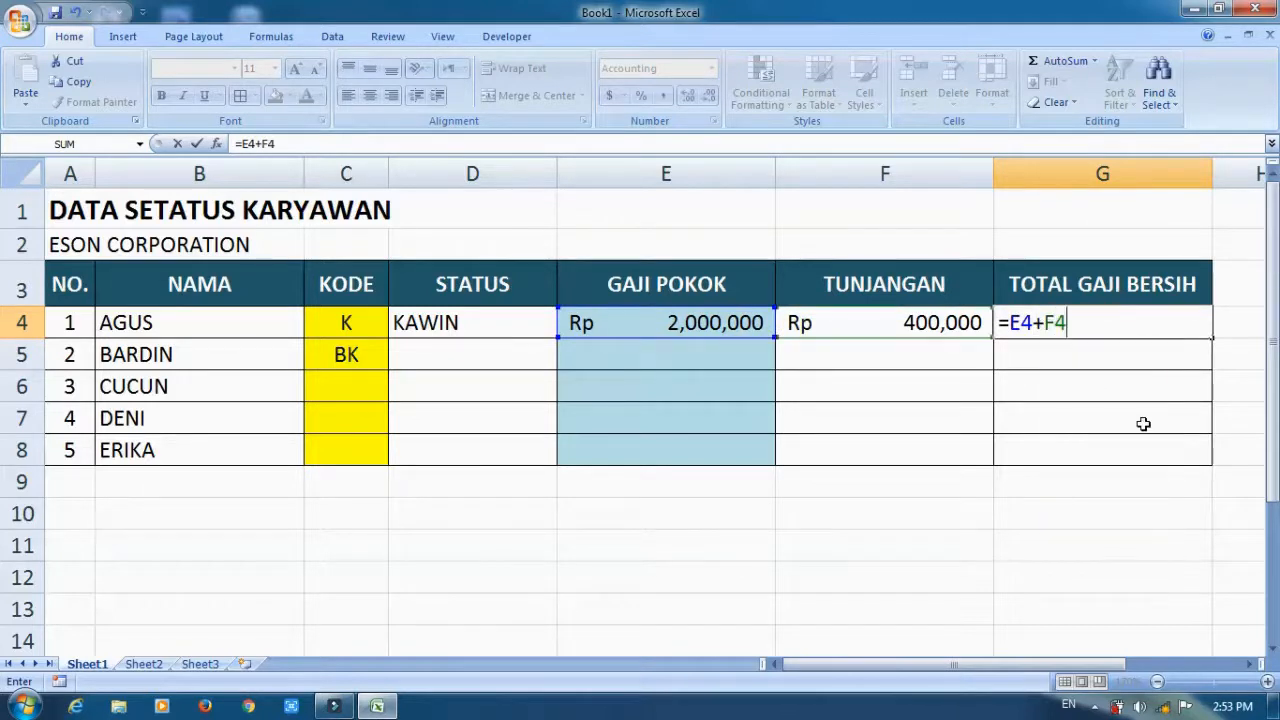
pyautogui.press('Return')
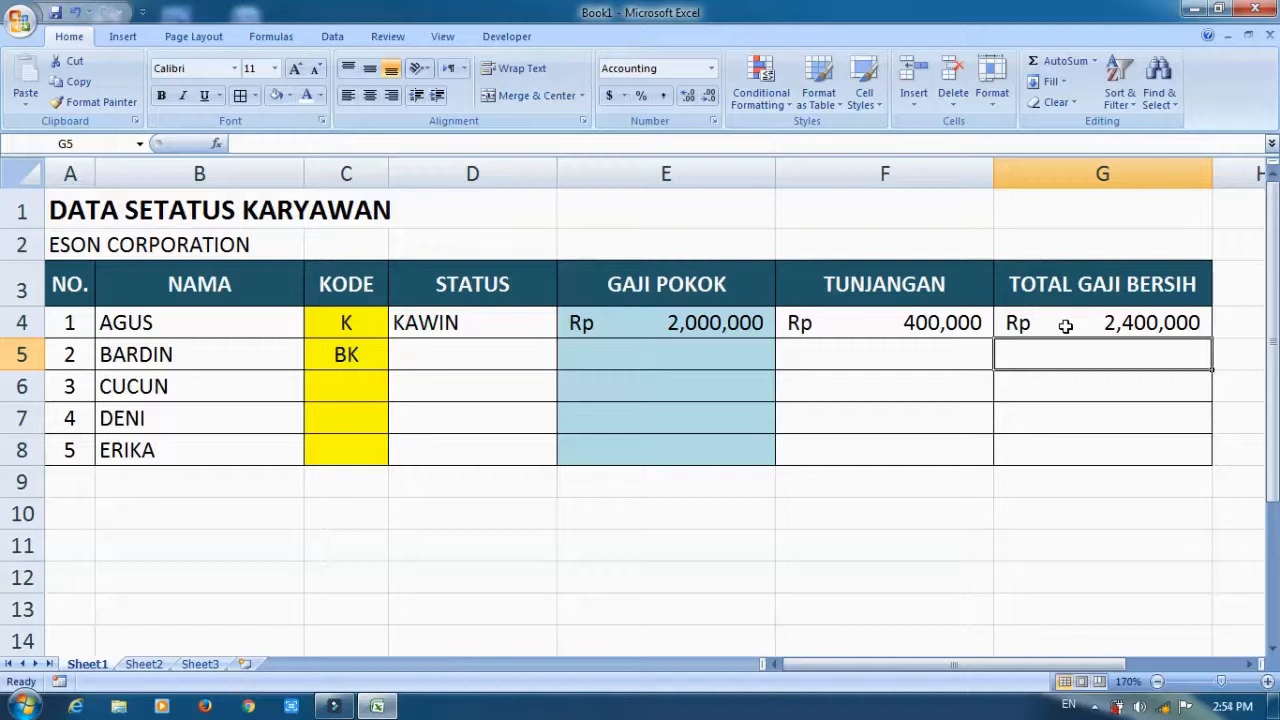
# Begin an IF formula in STATUS cell D5 that returns "KAWIN" when C5 equals "K".
pyautogui.click(450, 356)
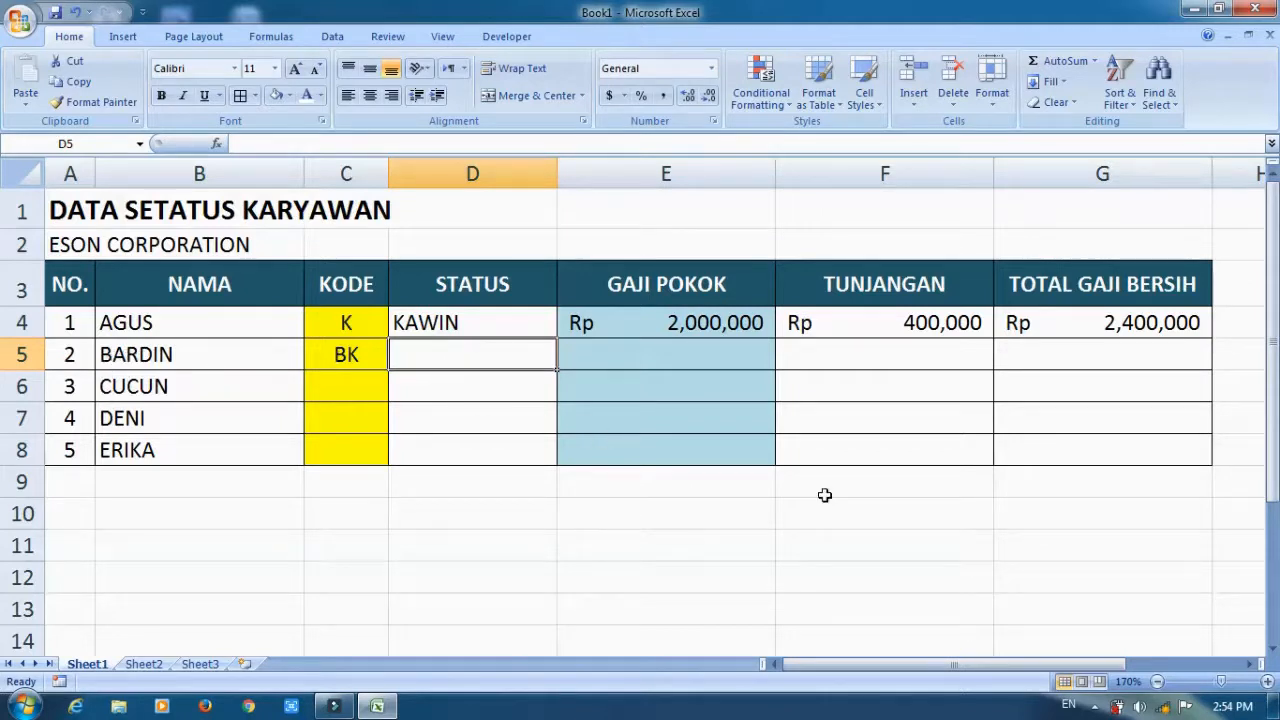
pyautogui.write('=IF(C5="K","KAWIN",')
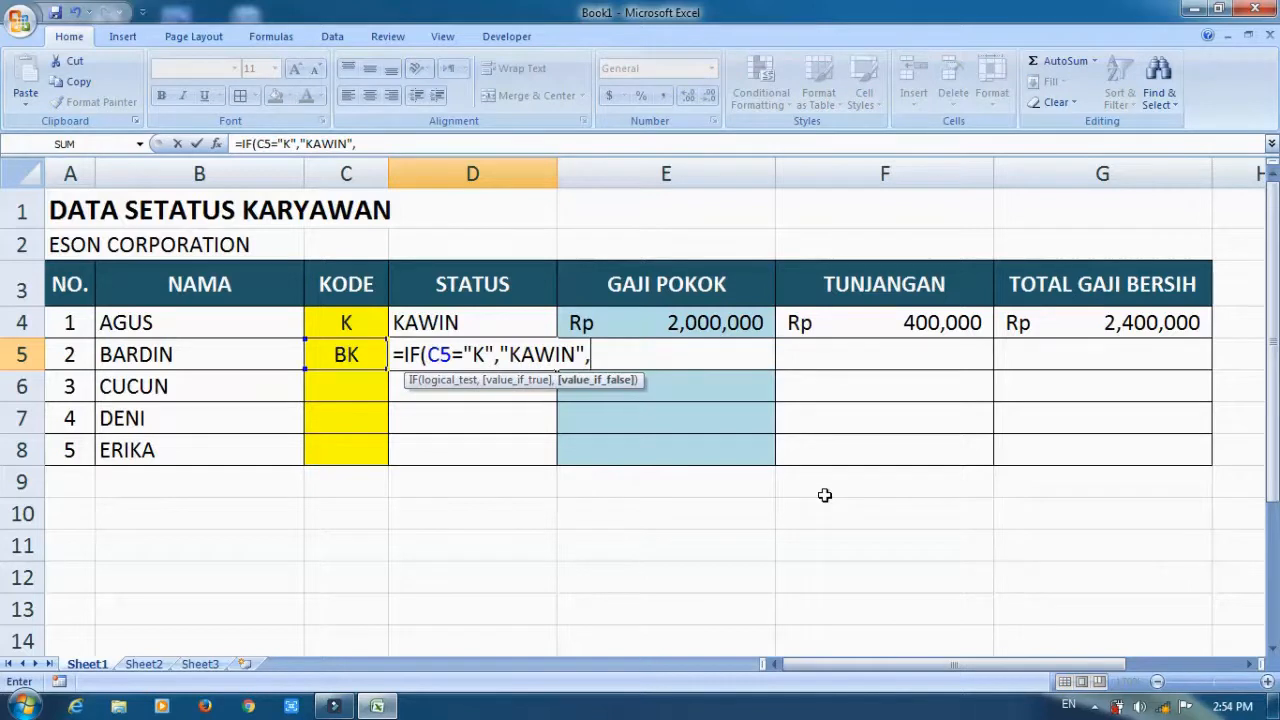
pyautogui.write('IF(C5="BK"')
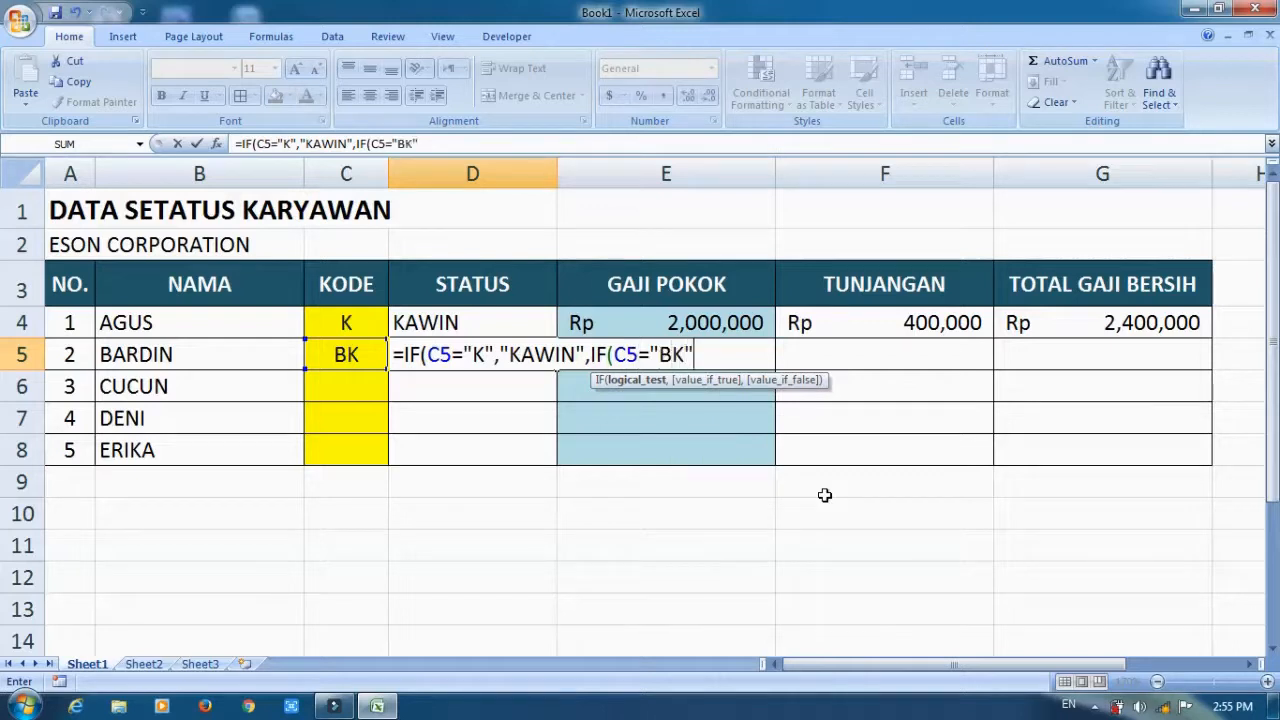
pyautogui.write(',"')
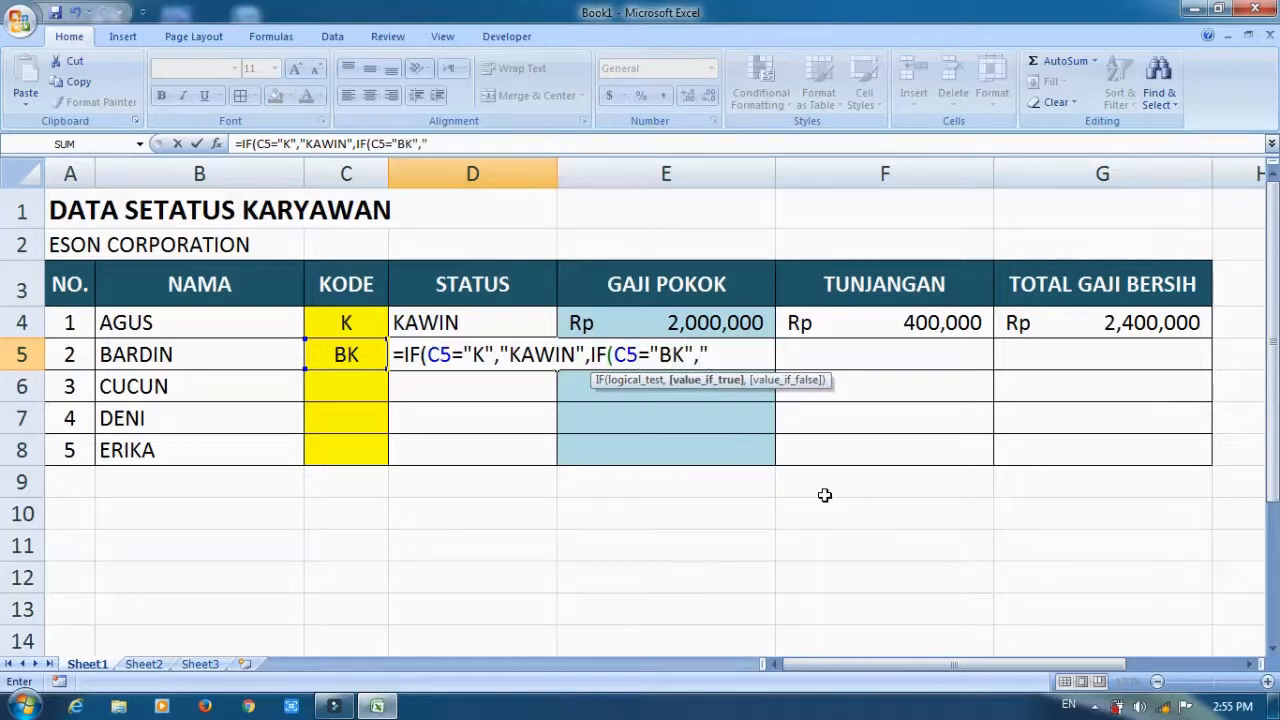
pyautogui.write('BELUM ')
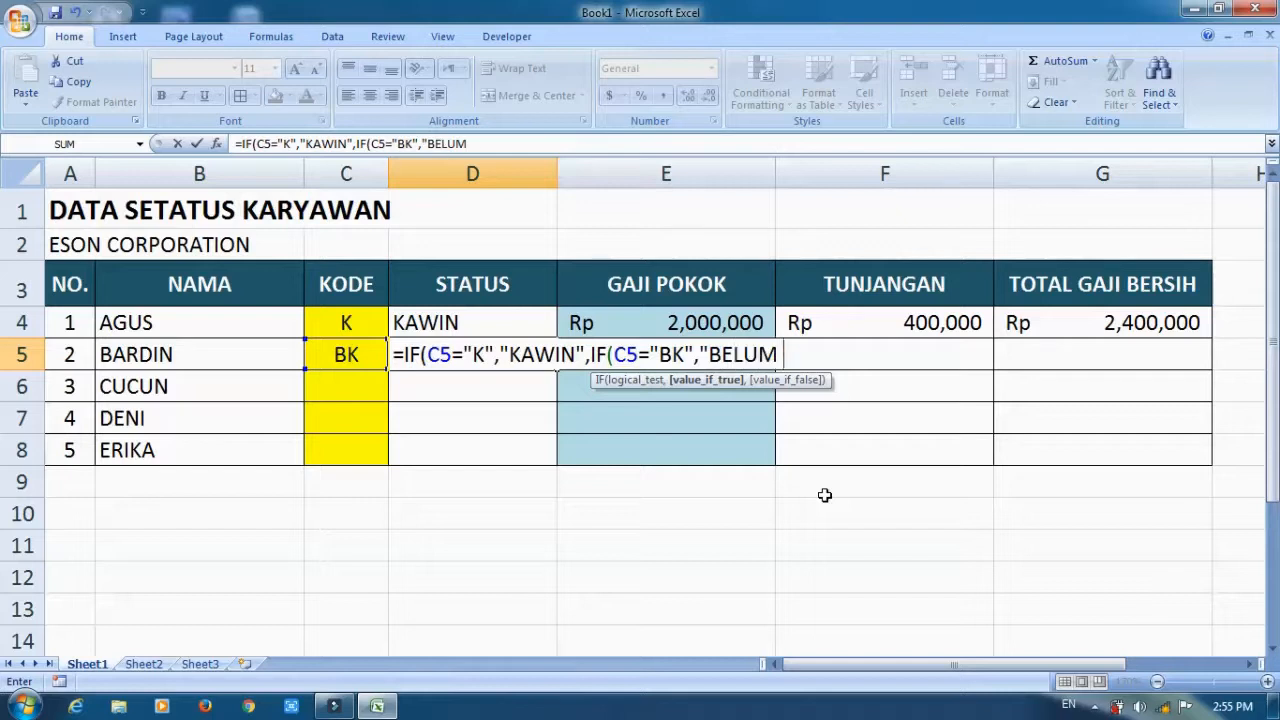
pyautogui.write('KAWIN"')
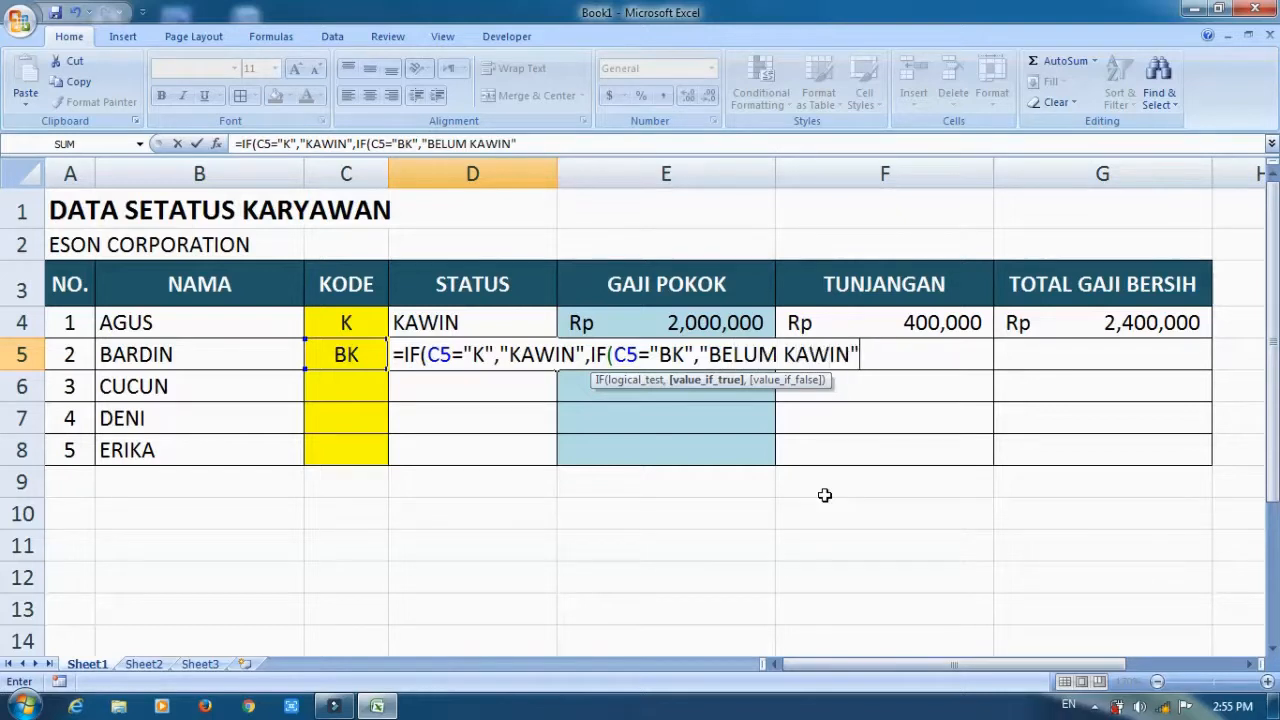
pyautogui.write(',"")')
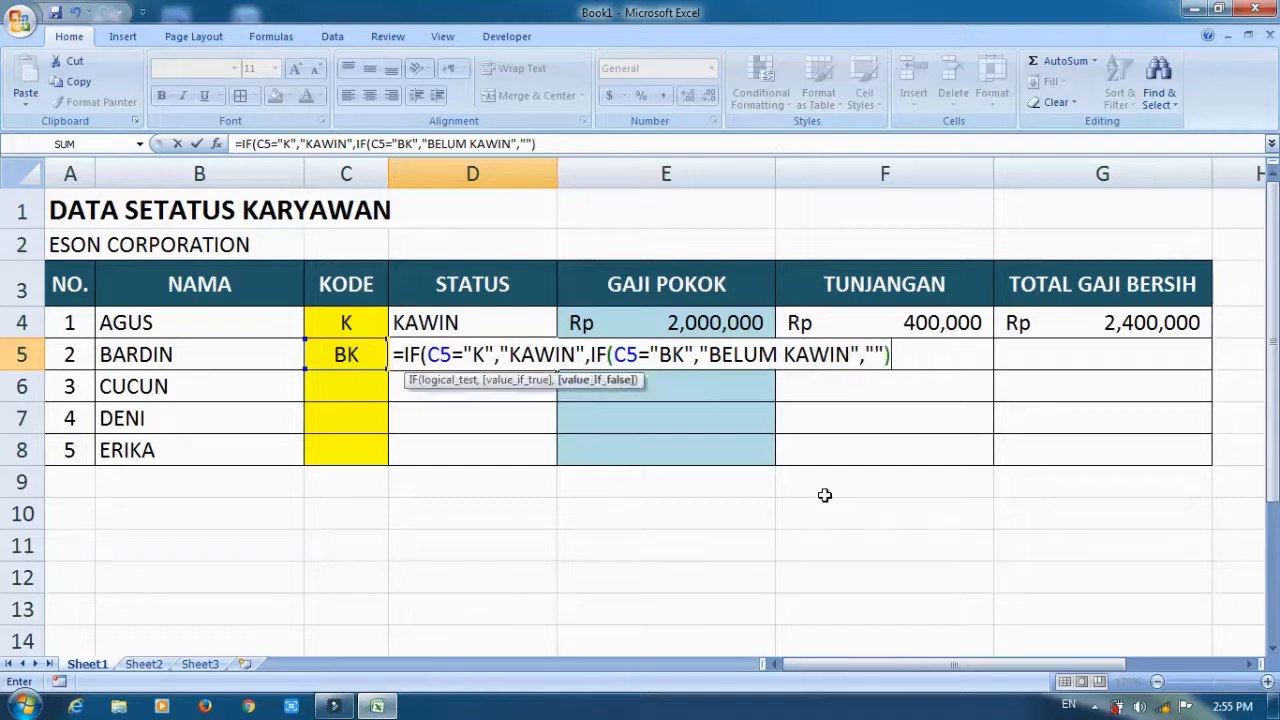
pyautogui.write(')')
# Complete the D5 formula with a nested IF returning "BELUM KAWIN" when C5 equals "BK", otherwise empty text.
pyautogui.press('Return')
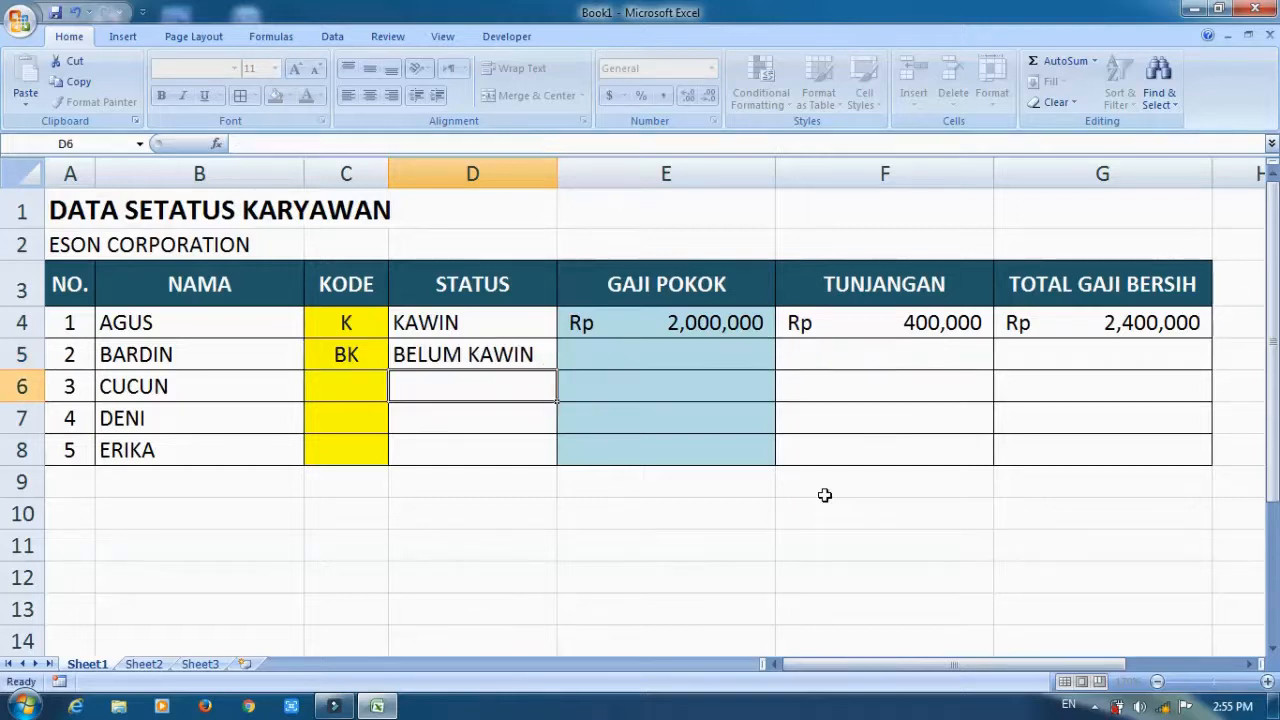
# Begin an IF formula in GAJI POKOK cell E5 that returns 2000000 when C5 equals "K".
pyautogui.press('Up')
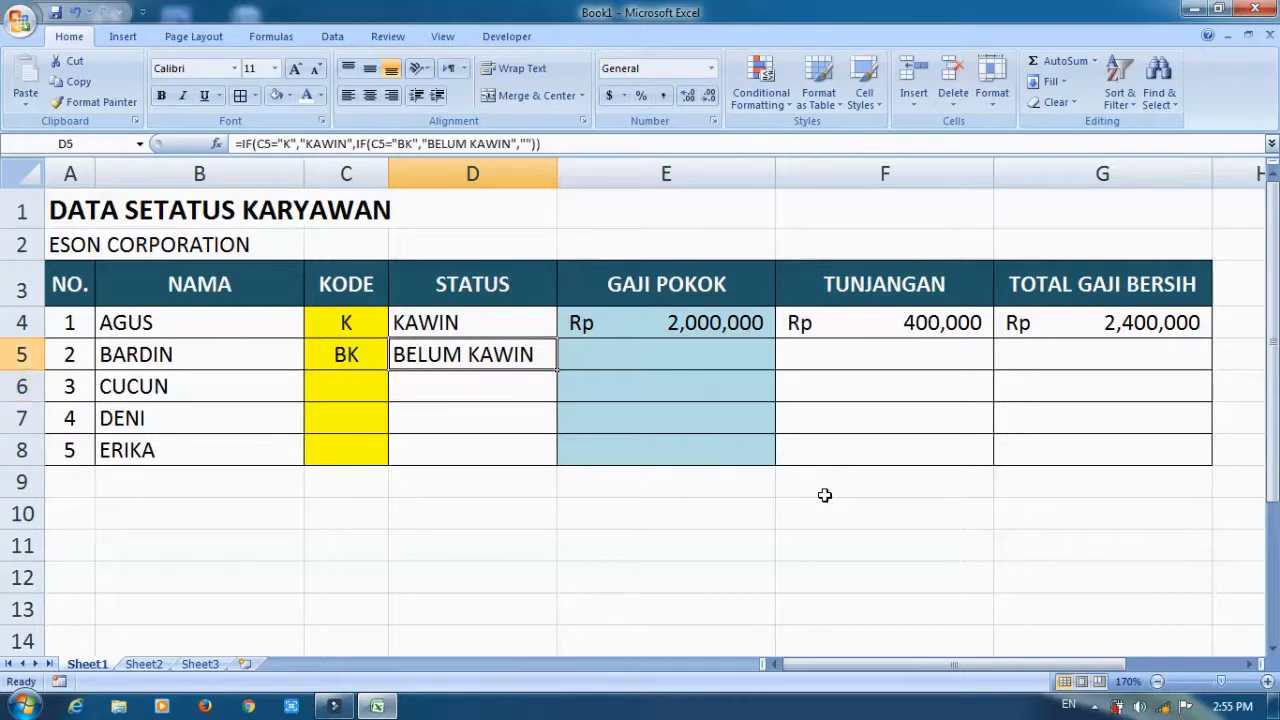
pyautogui.press('Right')
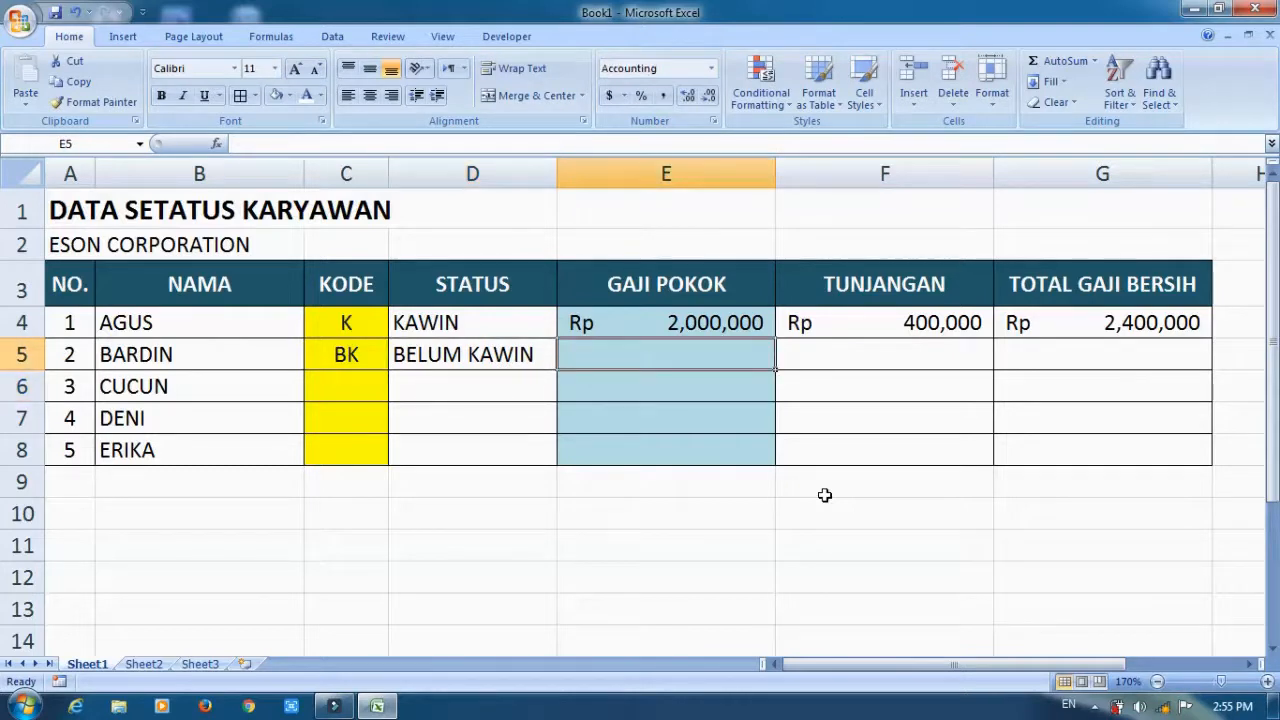
pyautogui.write('=IF(')
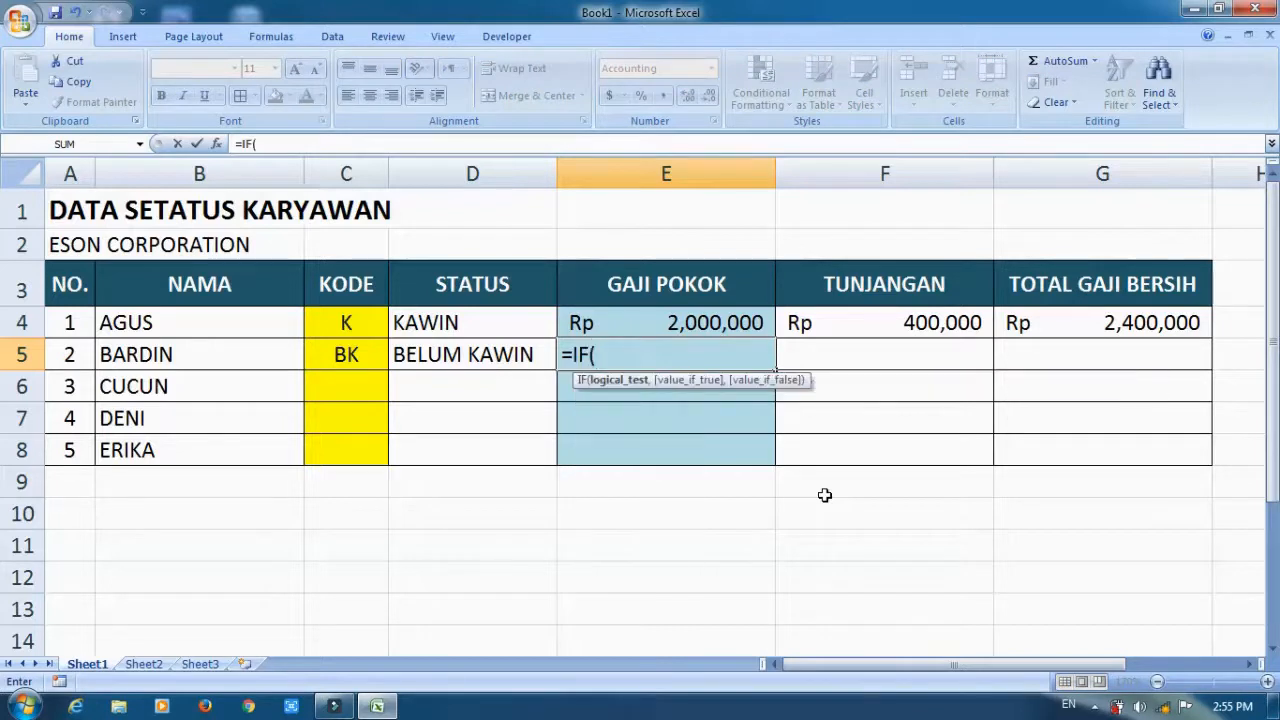
pyautogui.write('C')
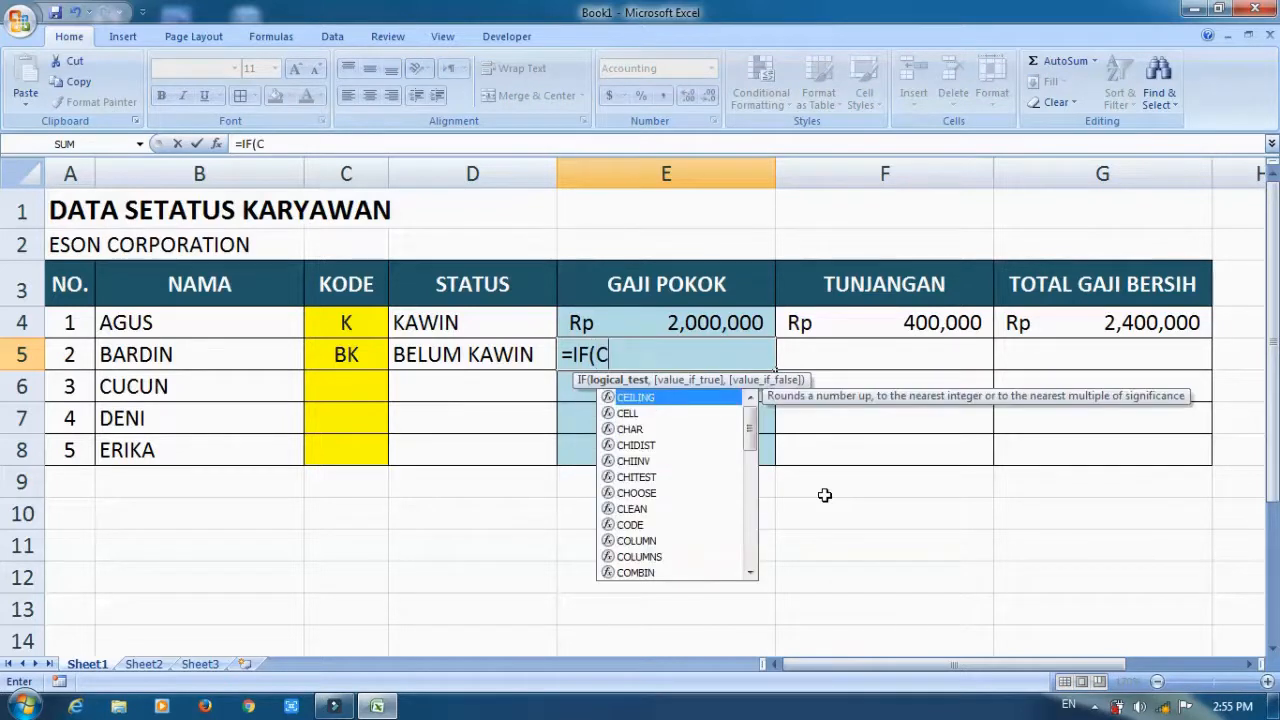
pyautogui.write('5=')
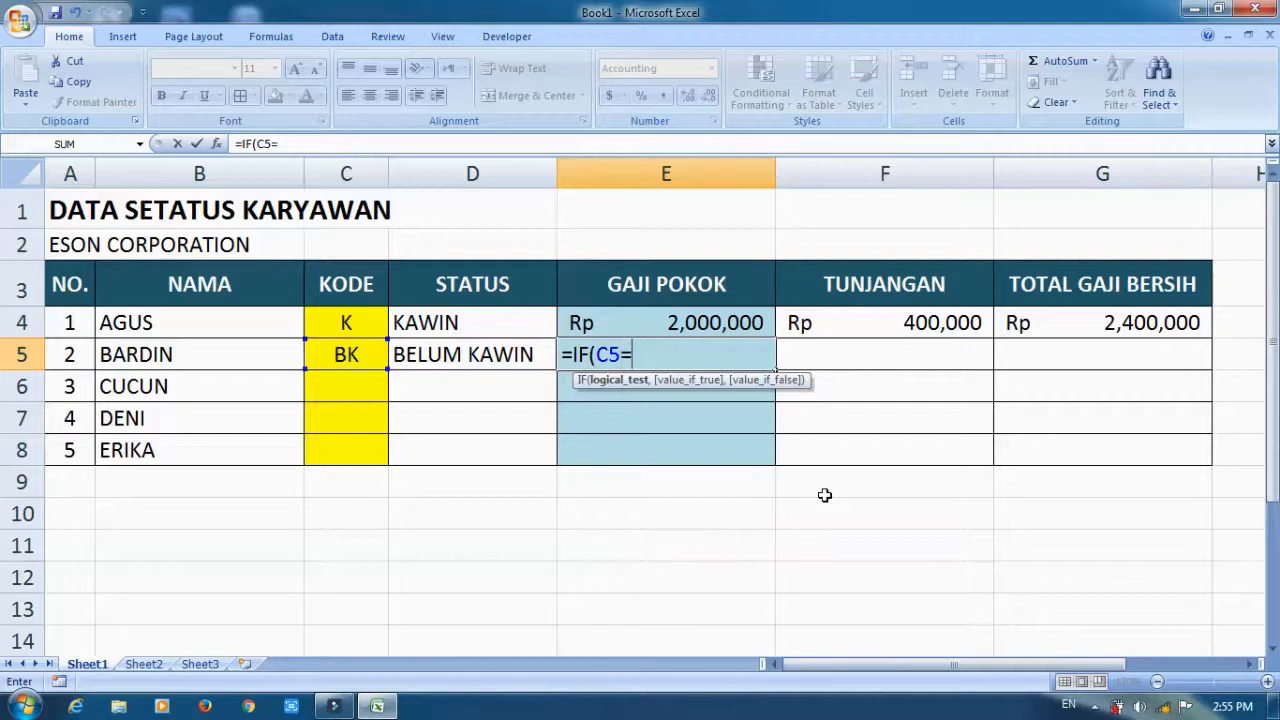
pyautogui.write('"K",20')
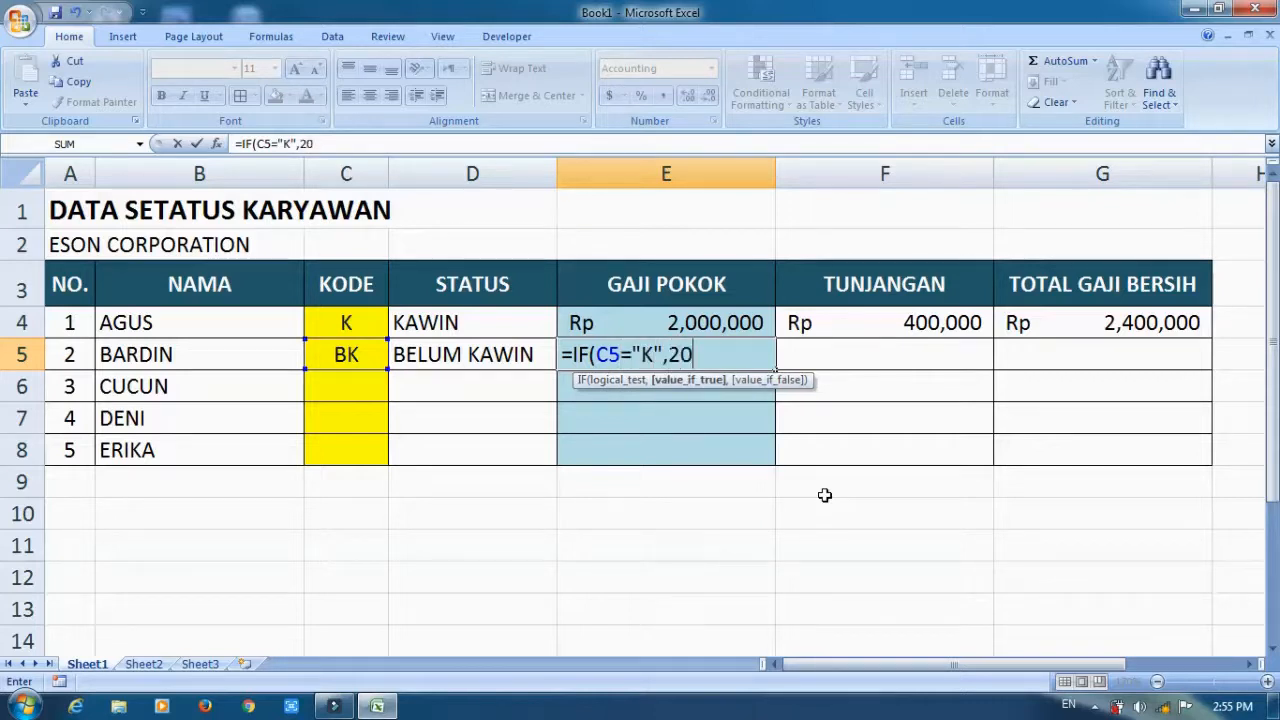
pyautogui.write('00000,')
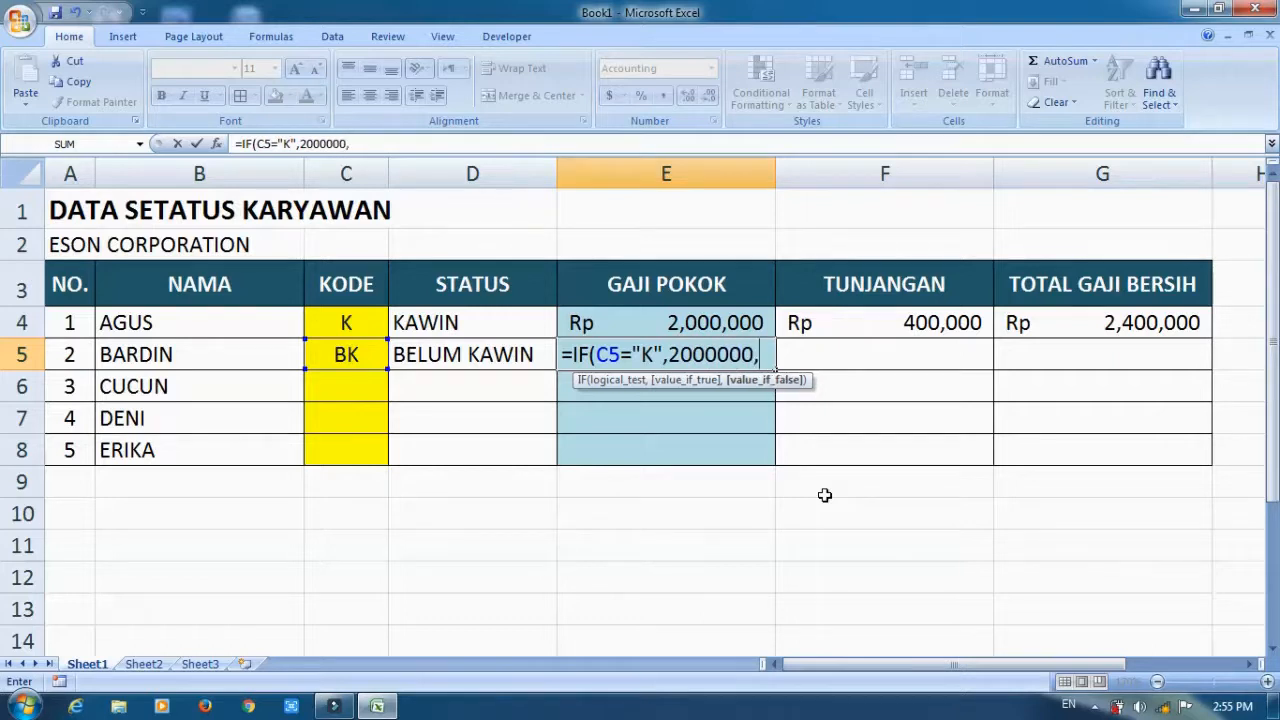
pyautogui.write('IF(C')
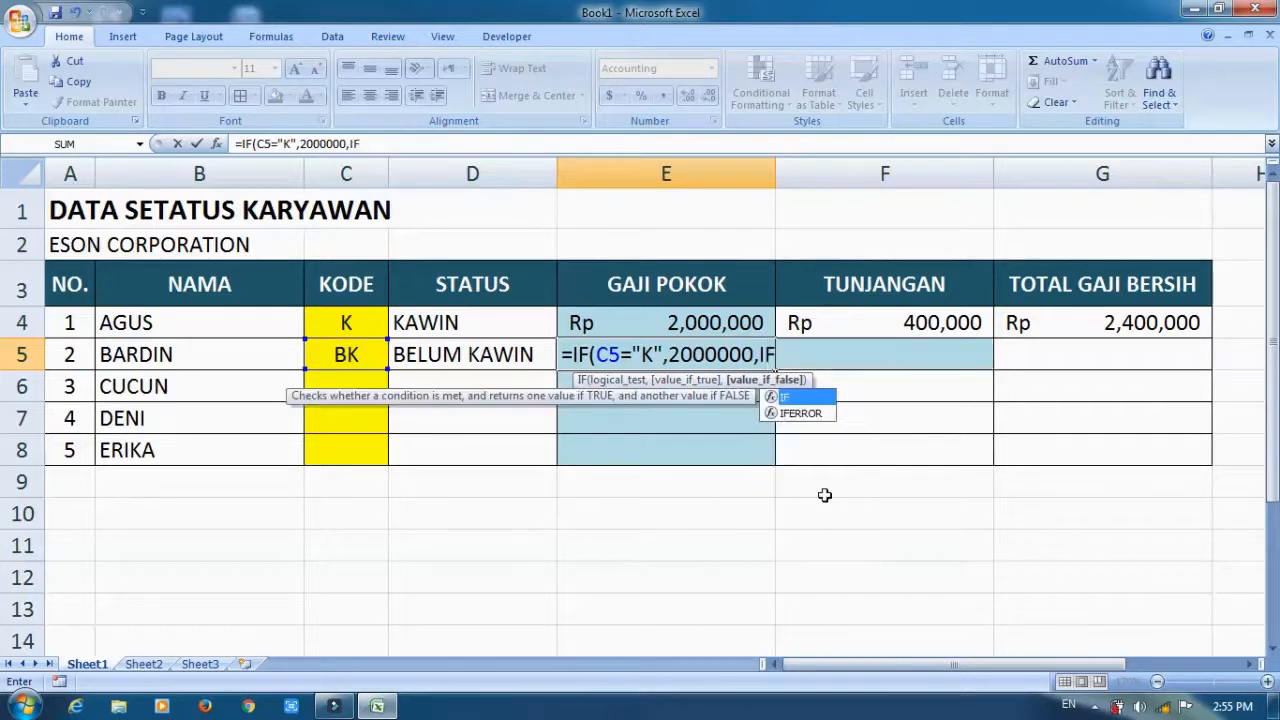
pyautogui.write('5=')
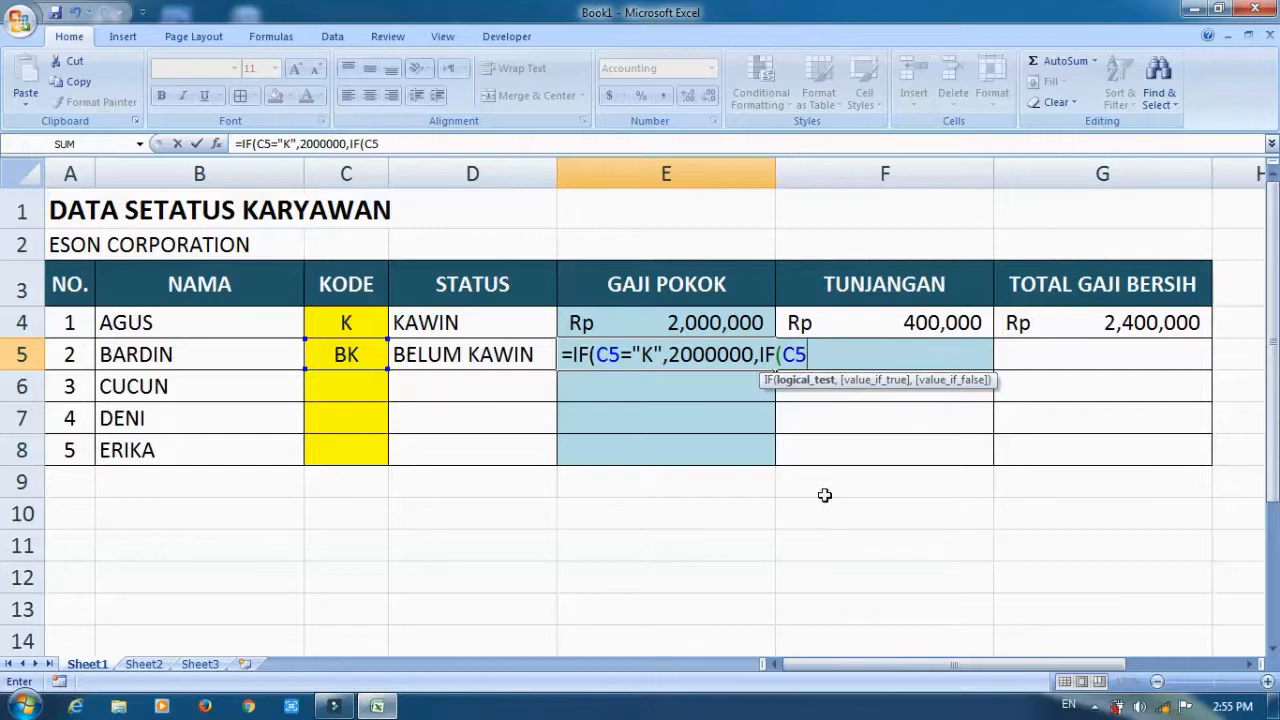
pyautogui.write('"BK",1500000')
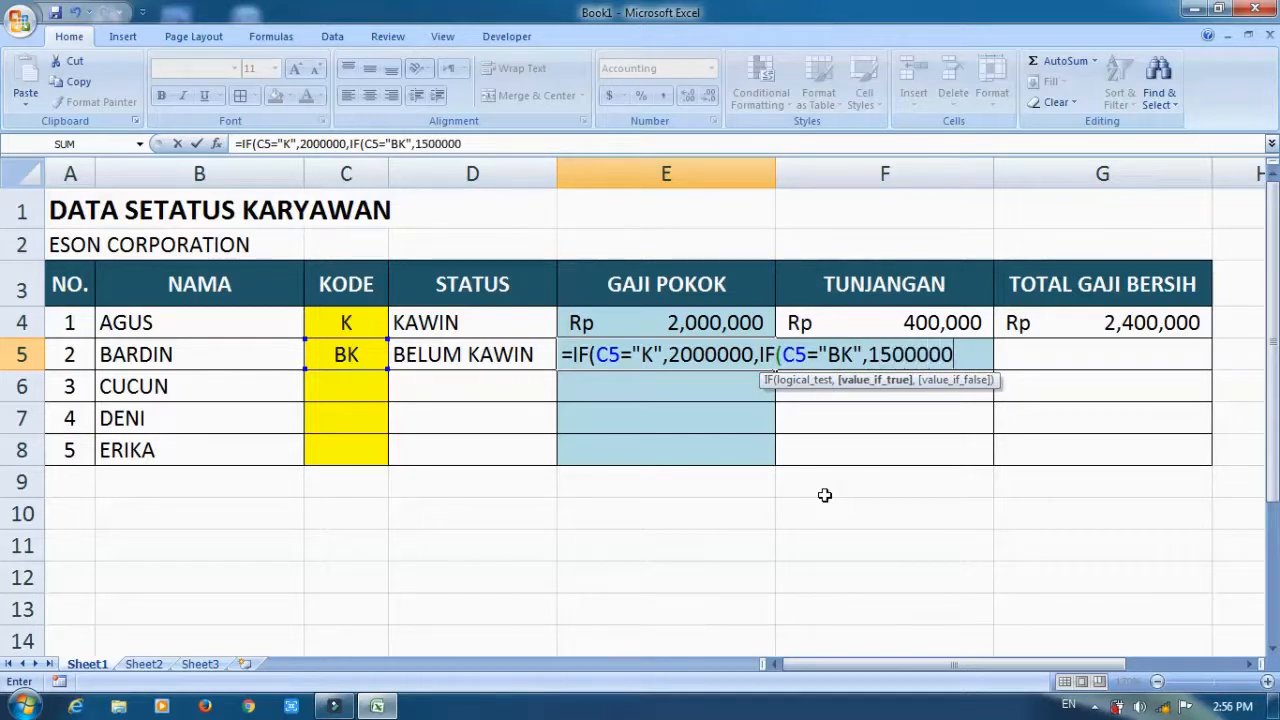
pyautogui.write(',""')
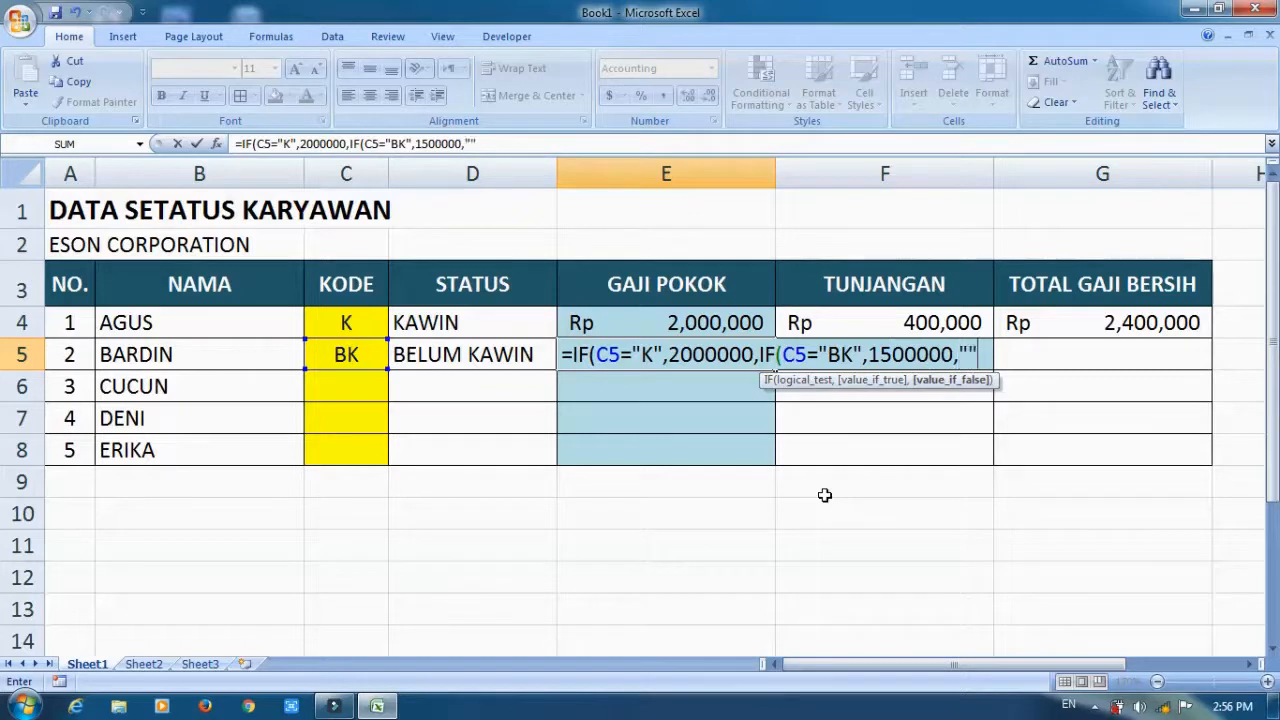
# Complete the E5 formula with a nested IF returning 1500000 when C5 equals "BK", otherwise empty text.
pyautogui.press('Tab')
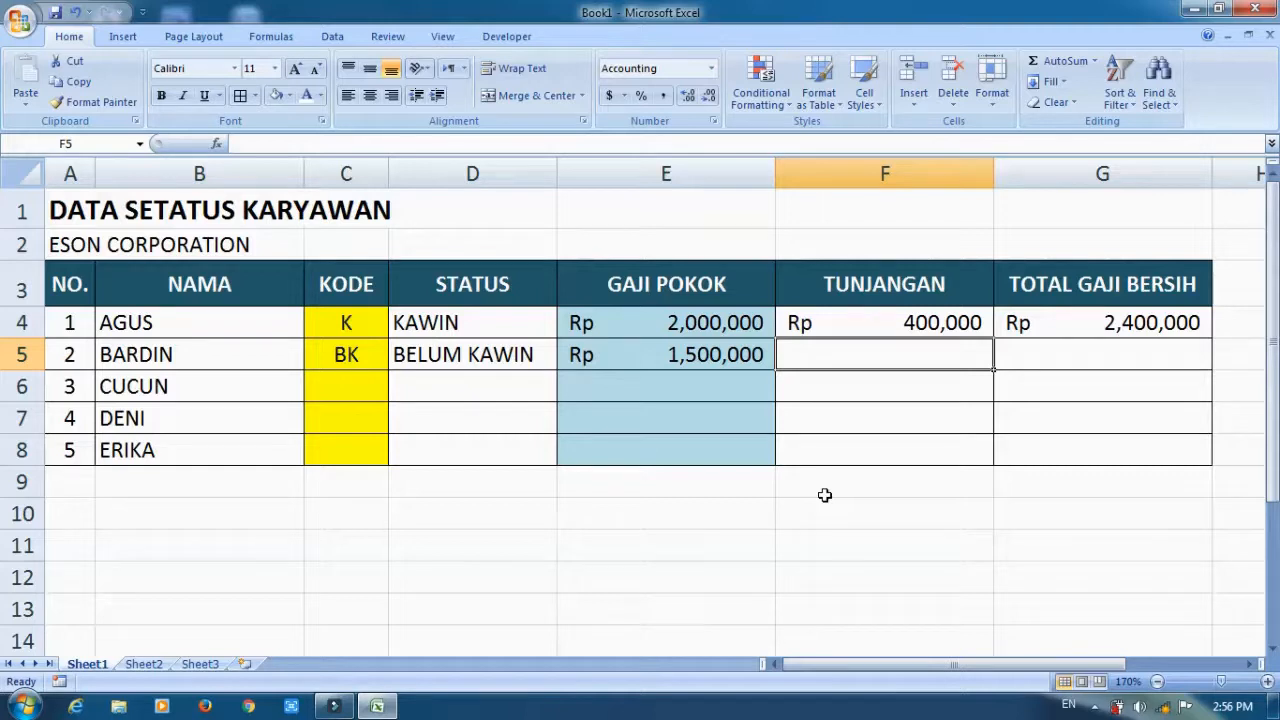
# Begin an IF formula in TUNJANGAN cell F5 that returns E5*20% when C5 equals "K".
pyautogui.write('=I')
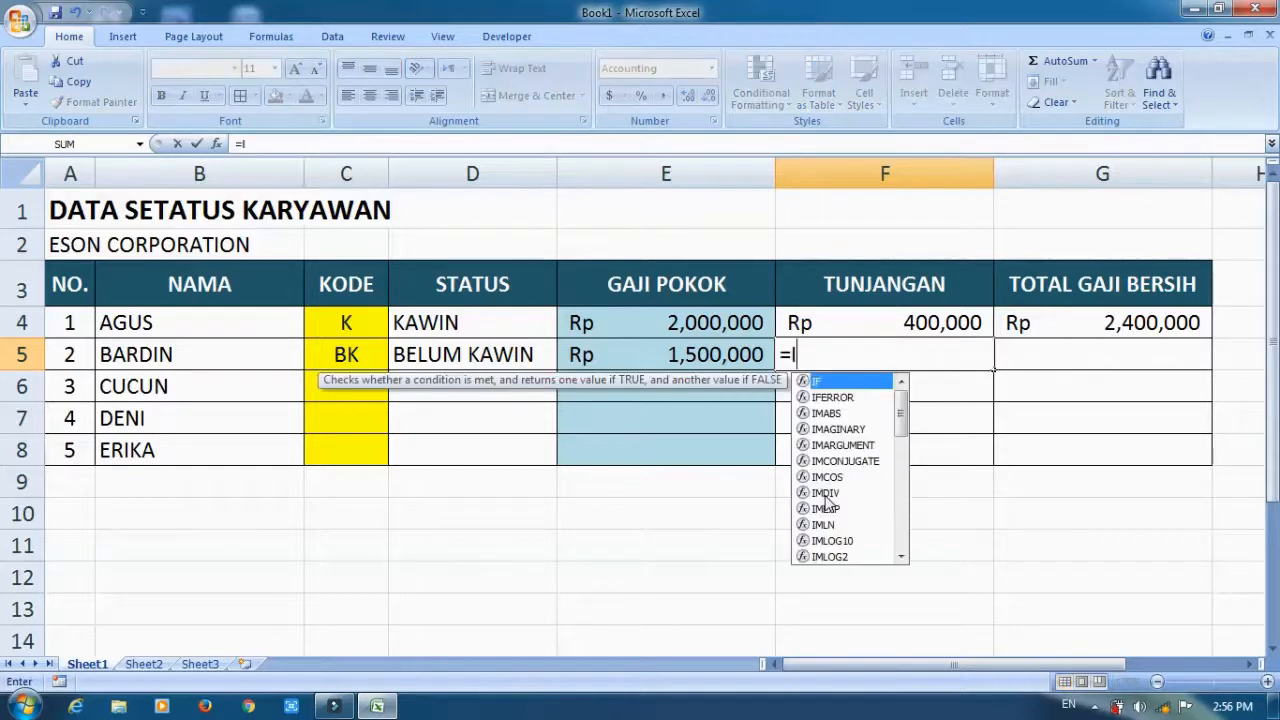
pyautogui.write('F')
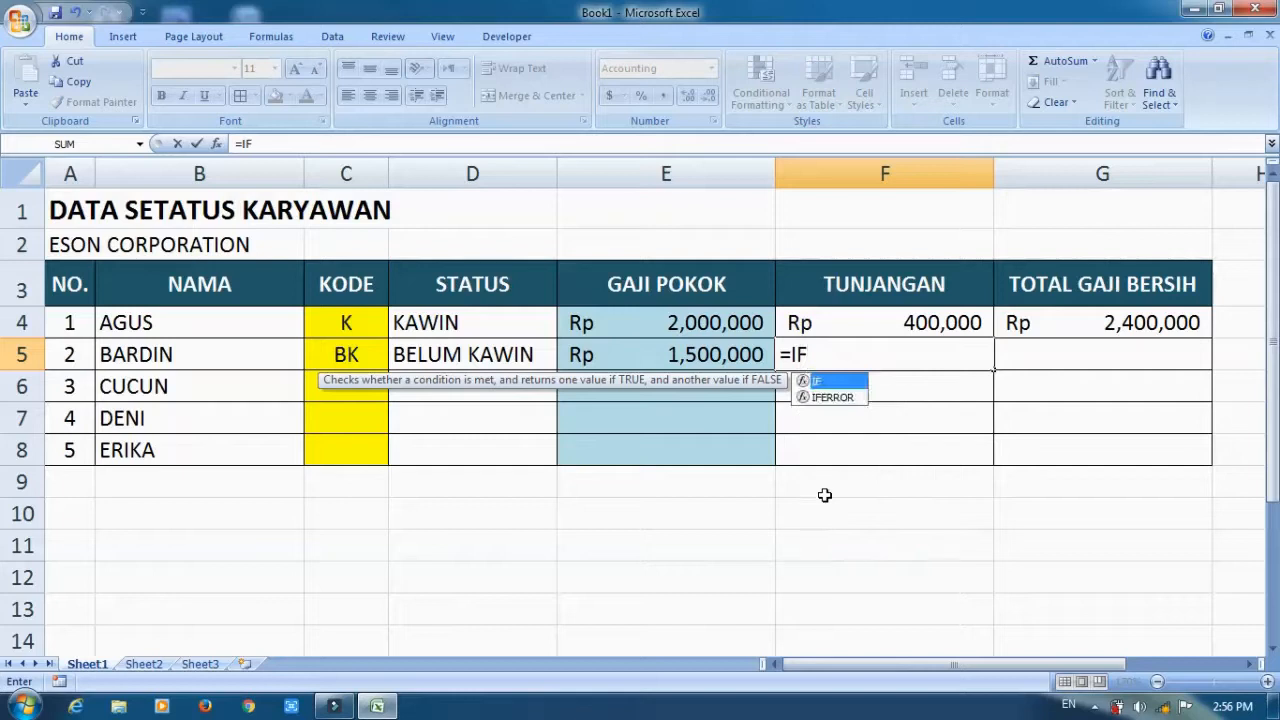
pyautogui.write('(C5')
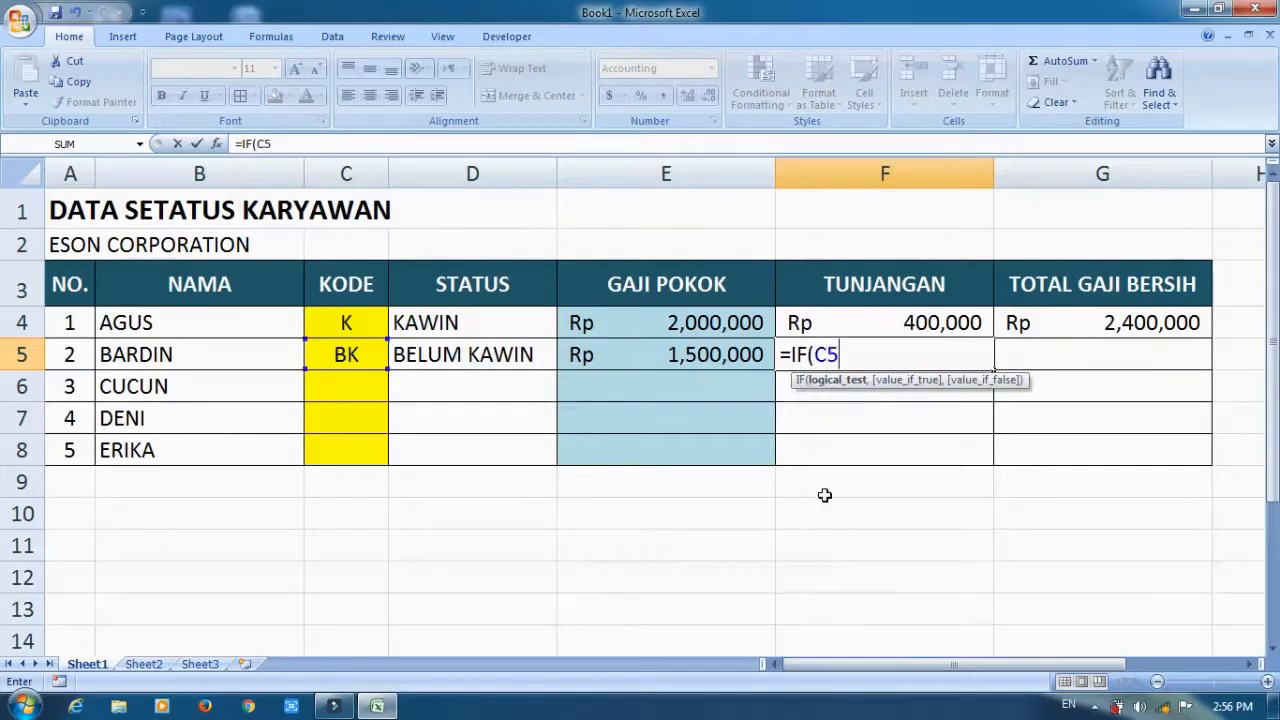
pyautogui.write('="K')
pyautogui.press('BackSpace')
pyautogui.press('BackSpace')
pyautogui.press('BackSpace')
pyautogui.press('BackSpace')
pyautogui.press('BackSpace')
pyautogui.click(348, 354)
pyautogui.write('="K",')
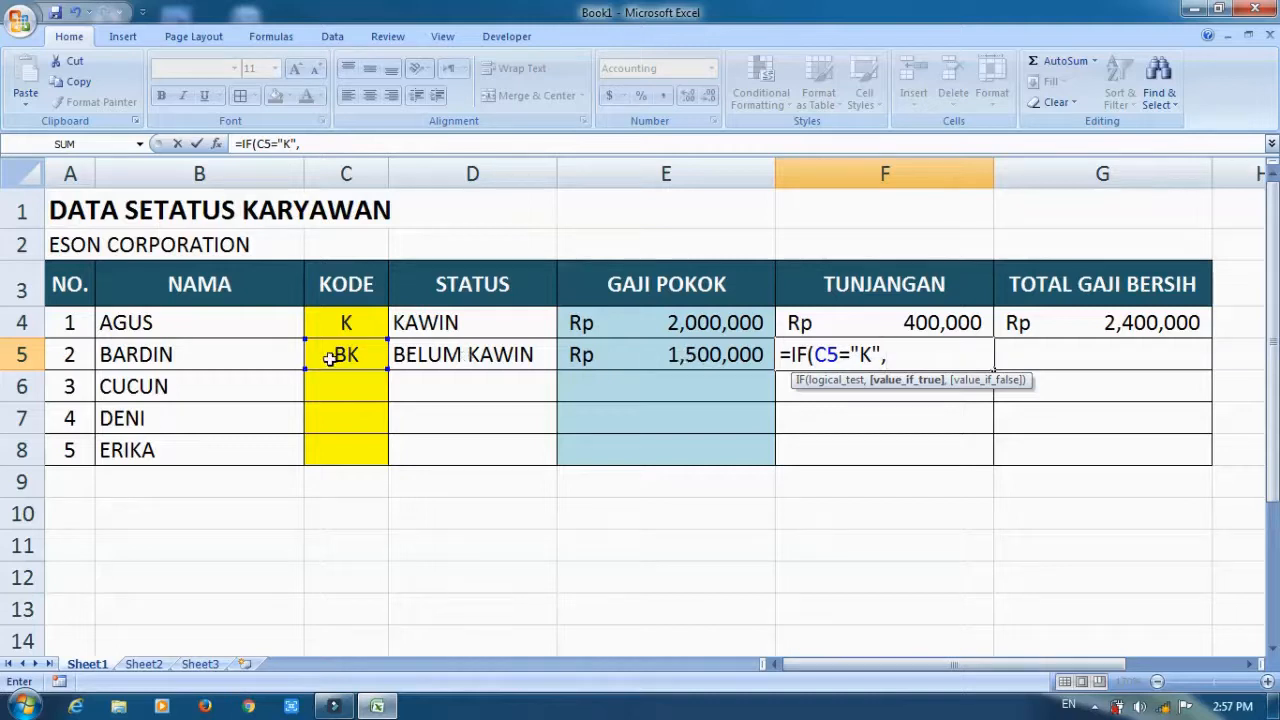
pyautogui.click(676, 357)
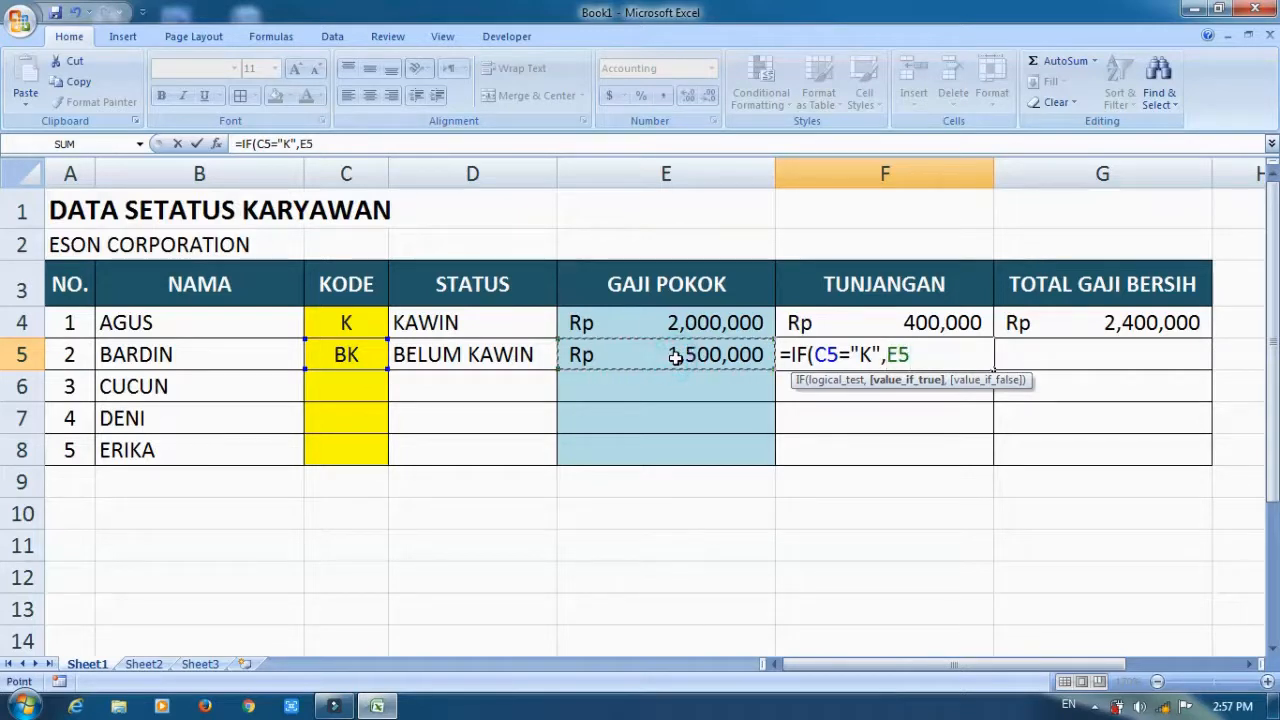
pyautogui.write('*20')
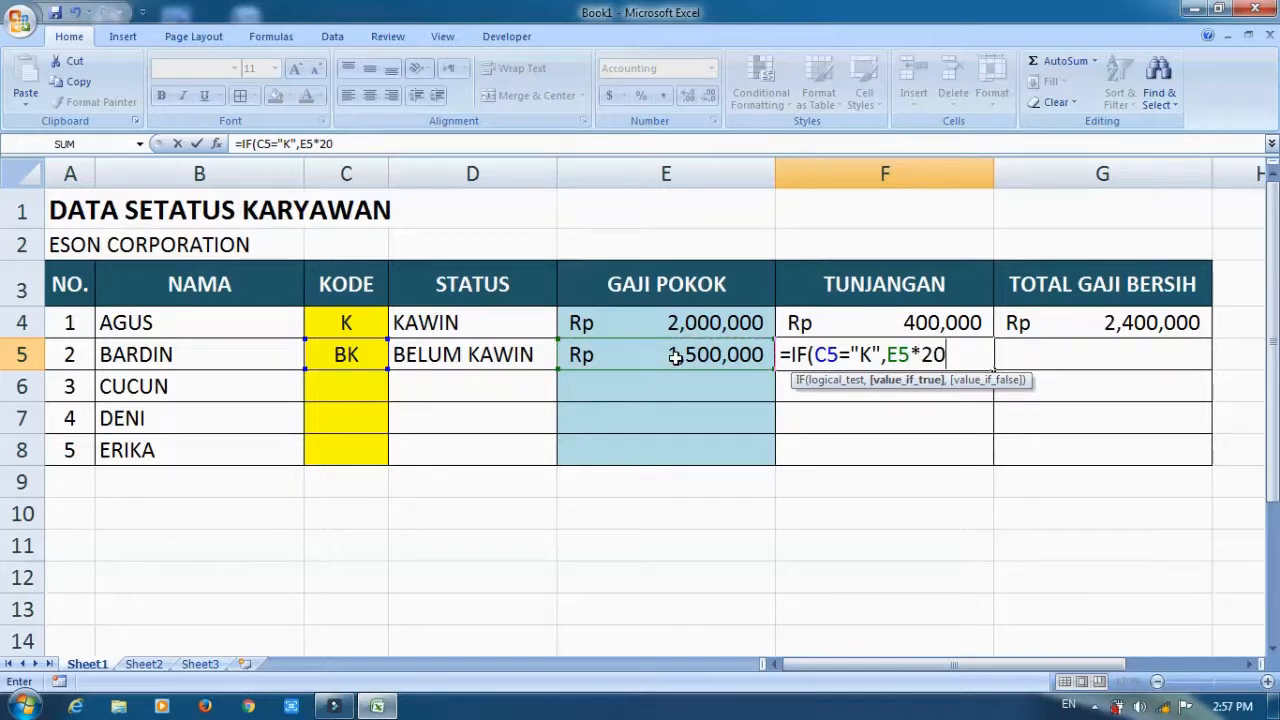
pyautogui.write('%,')
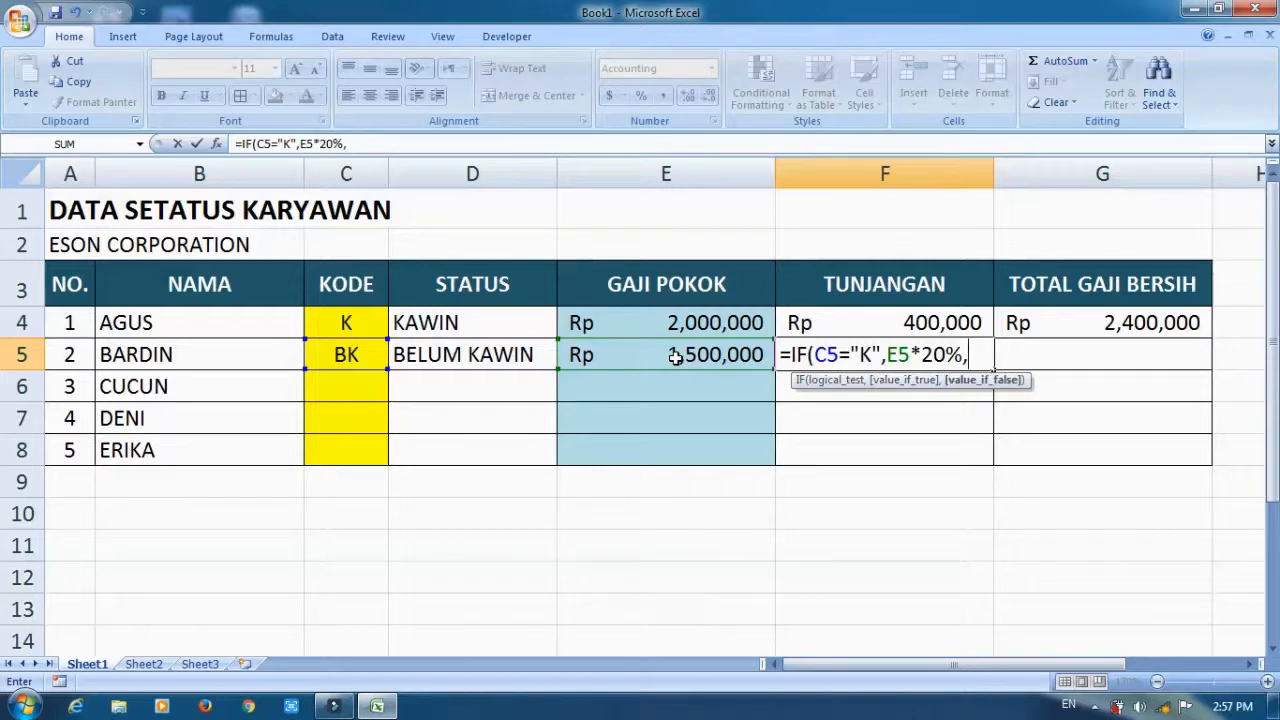
pyautogui.write('IF(')
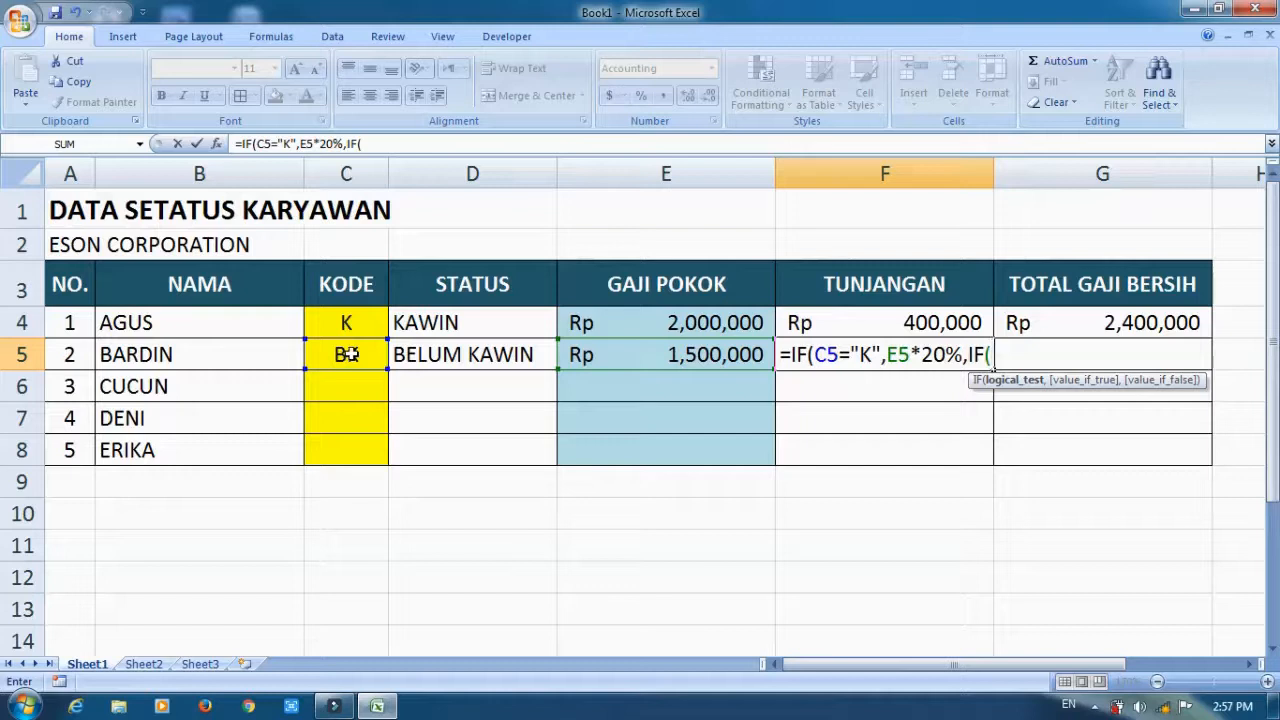
# Complete the F5 formula with a nested IF returning E5*15% when C5 equals "BK", otherwise empty text.
pyautogui.click(348, 354)
pyautogui.write('="BK",')
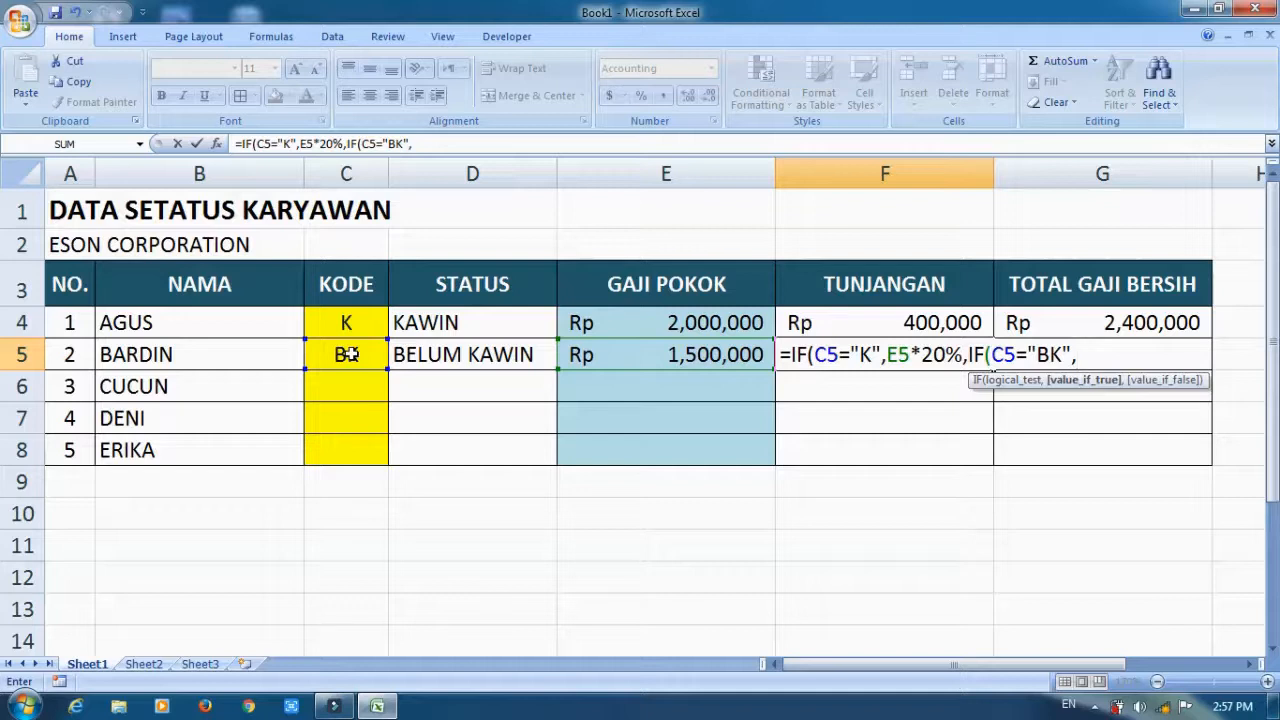
pyautogui.click(700, 354)
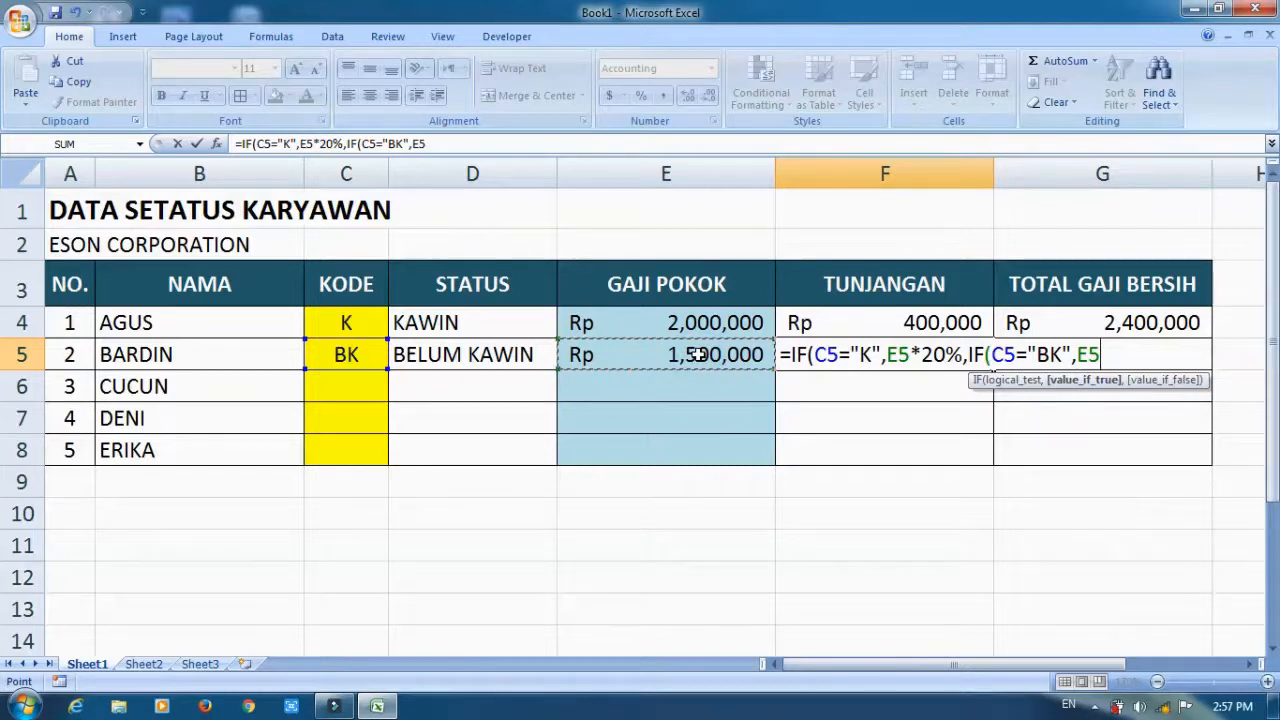
pyautogui.write('*15')
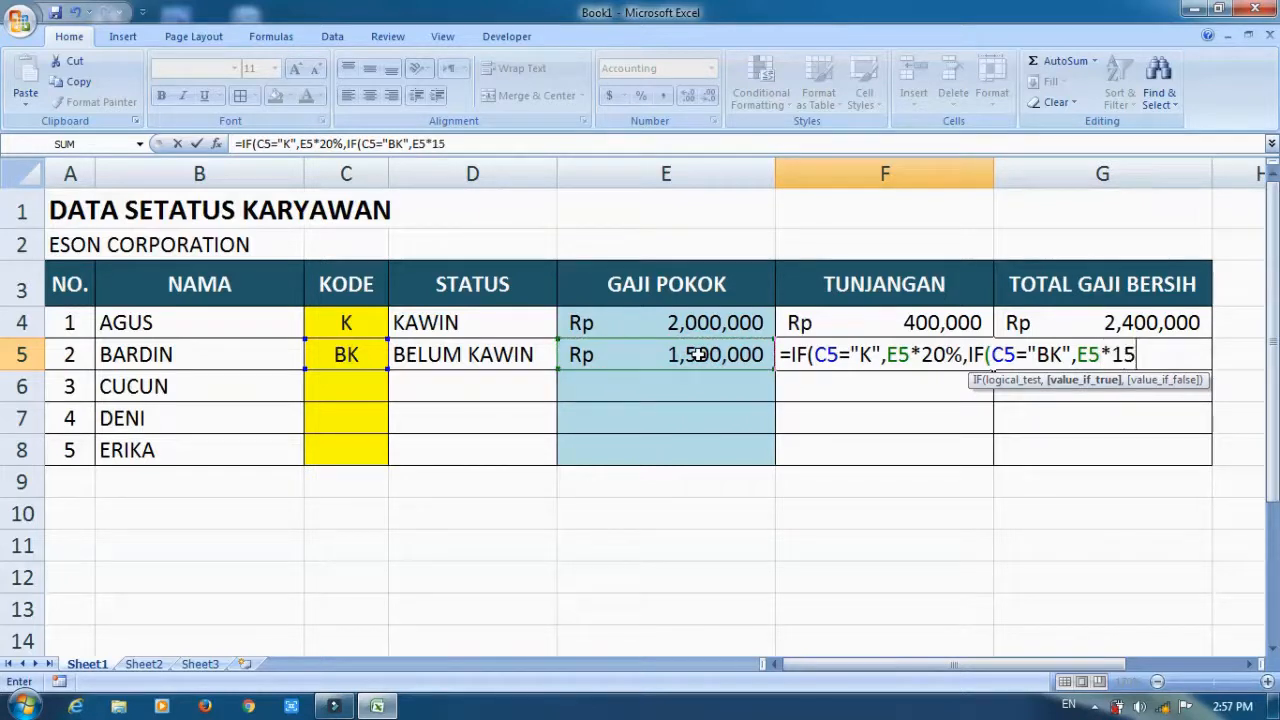
pyautogui.write('%,')
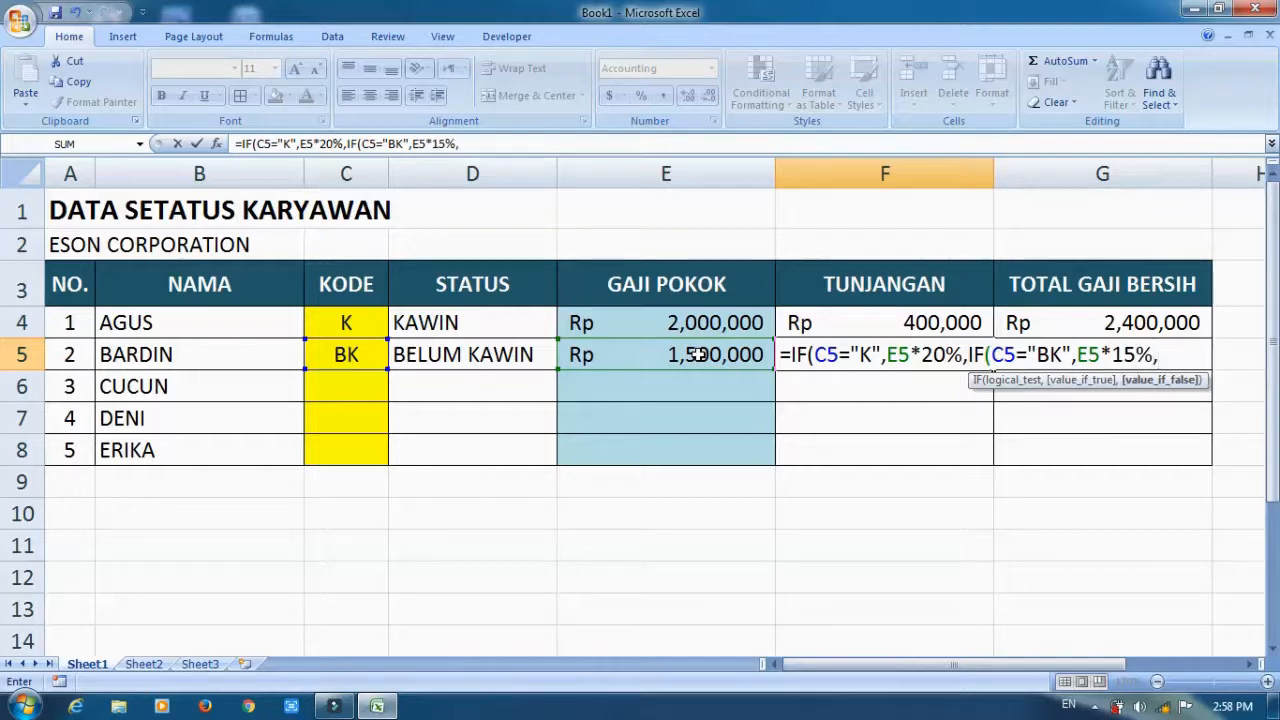
pyautogui.write('""))')
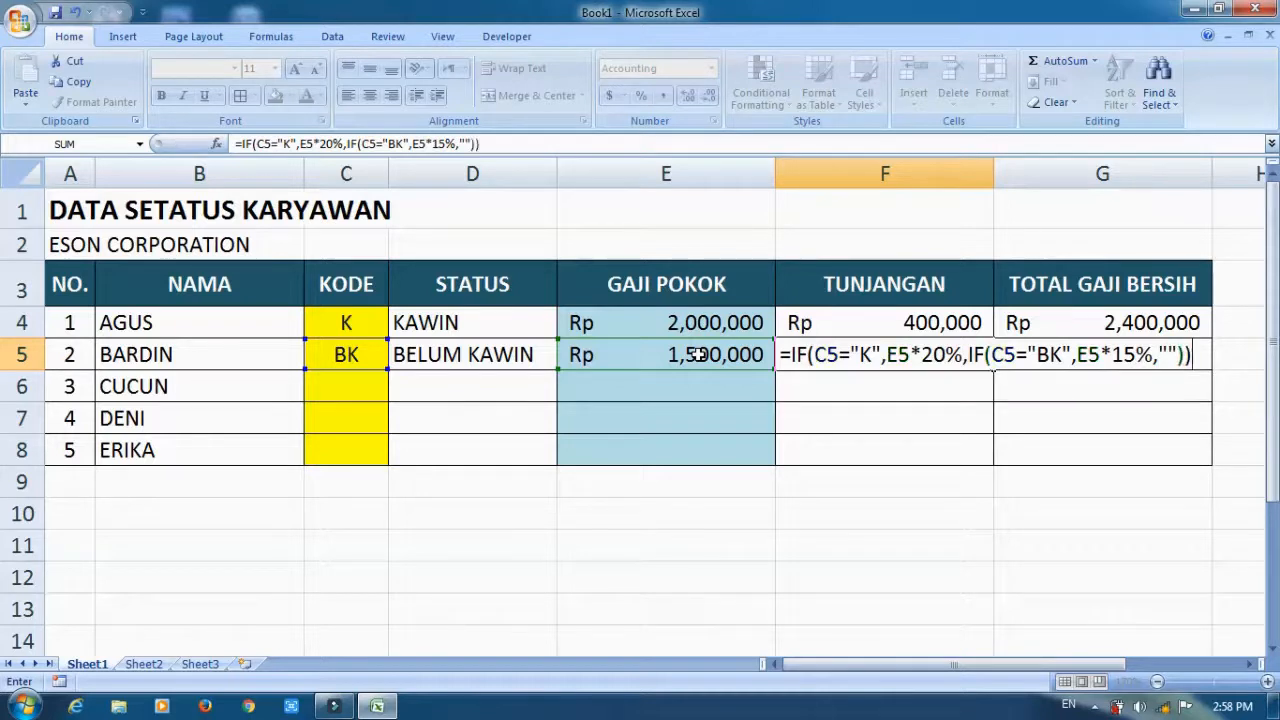
pyautogui.press('Return')
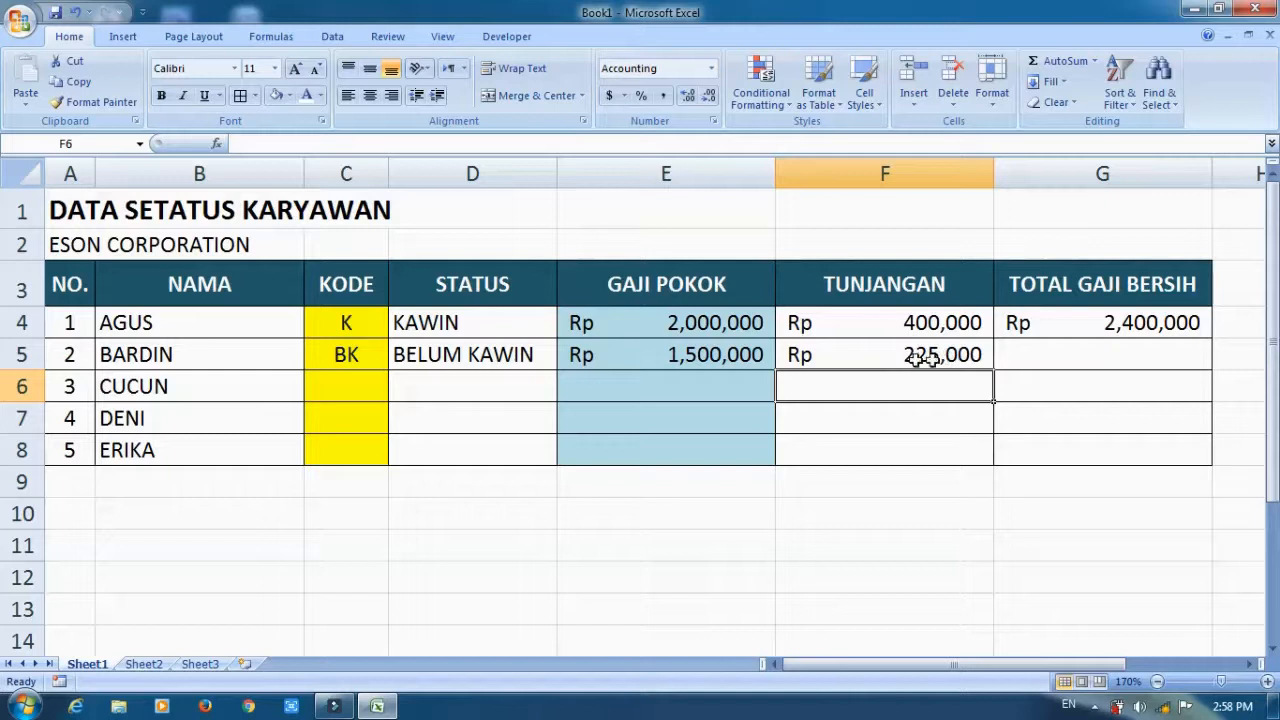
pyautogui.click(862, 354)
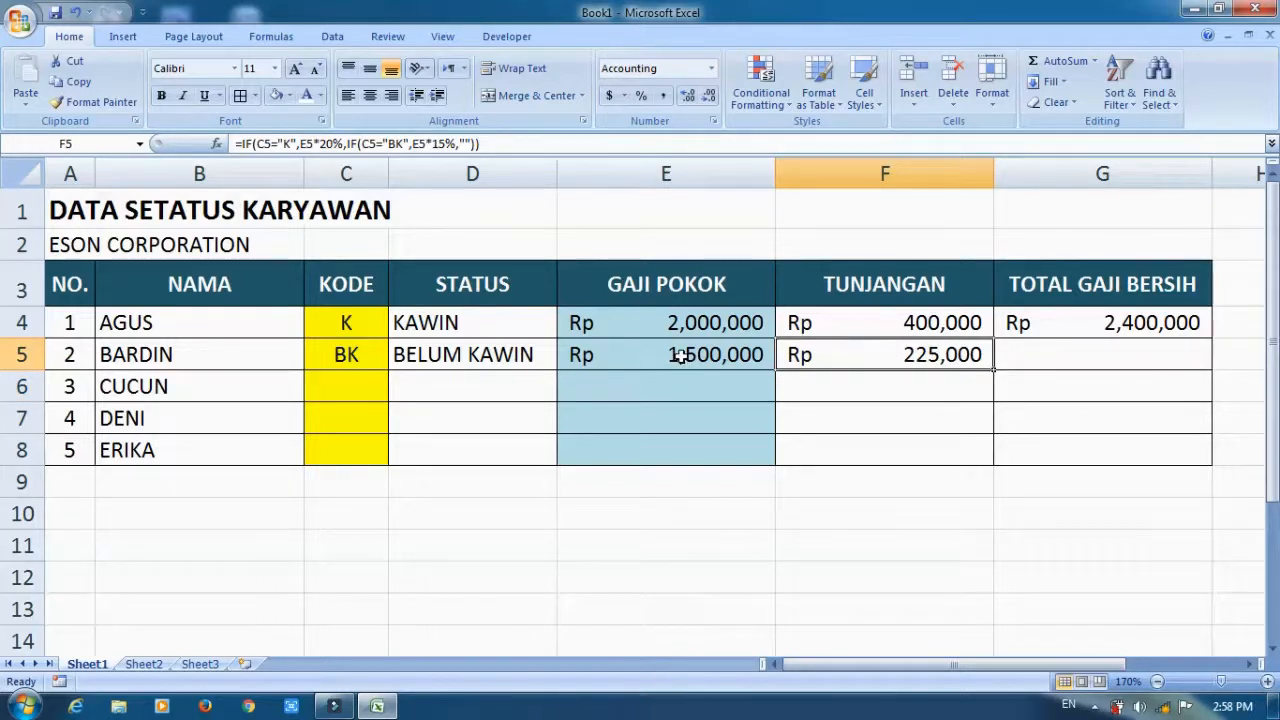
# Enter a formula in TOTAL GAJI BERSIH cell G5 that adds E5 and F5.
pyautogui.click(910, 322)
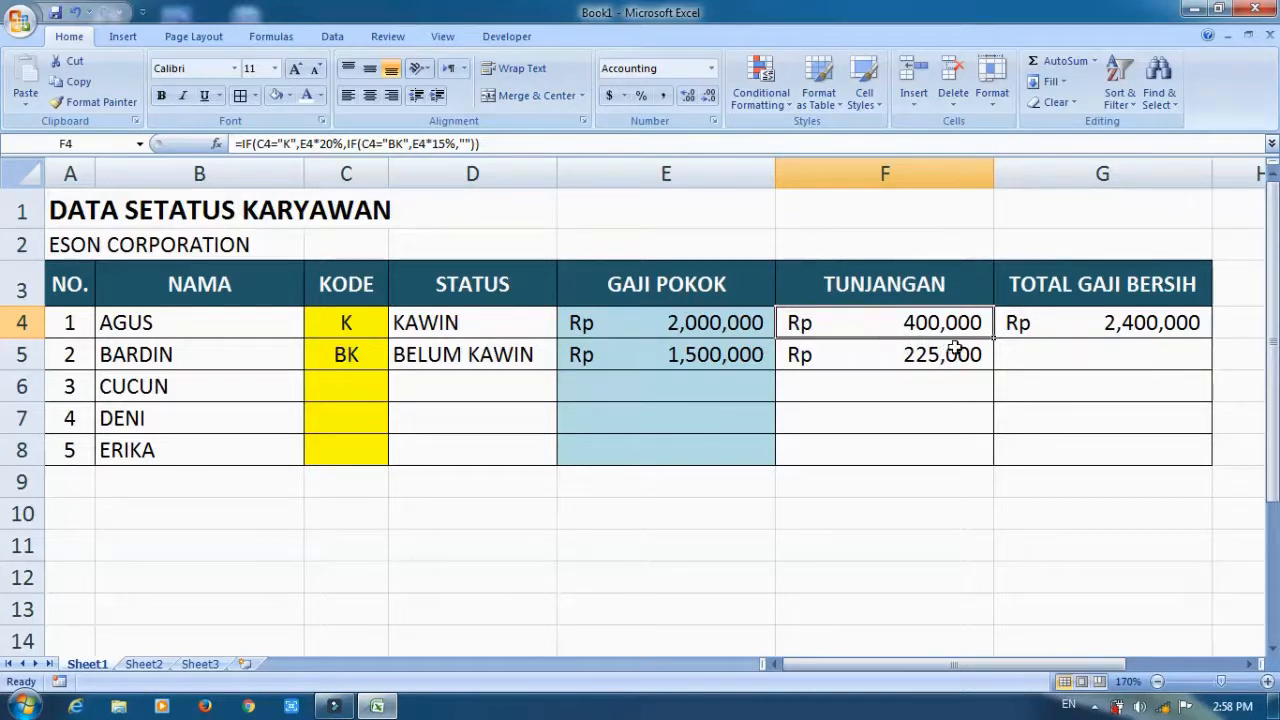
pyautogui.click(1054, 352)
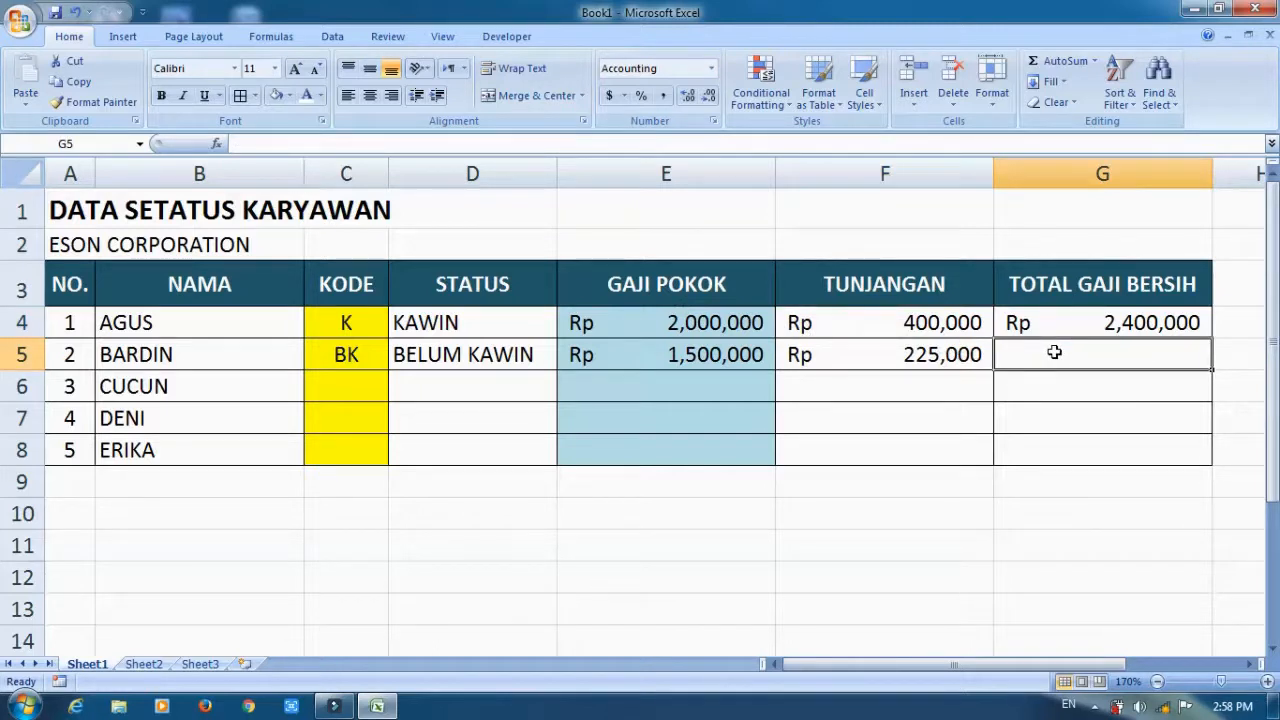
pyautogui.write('=')
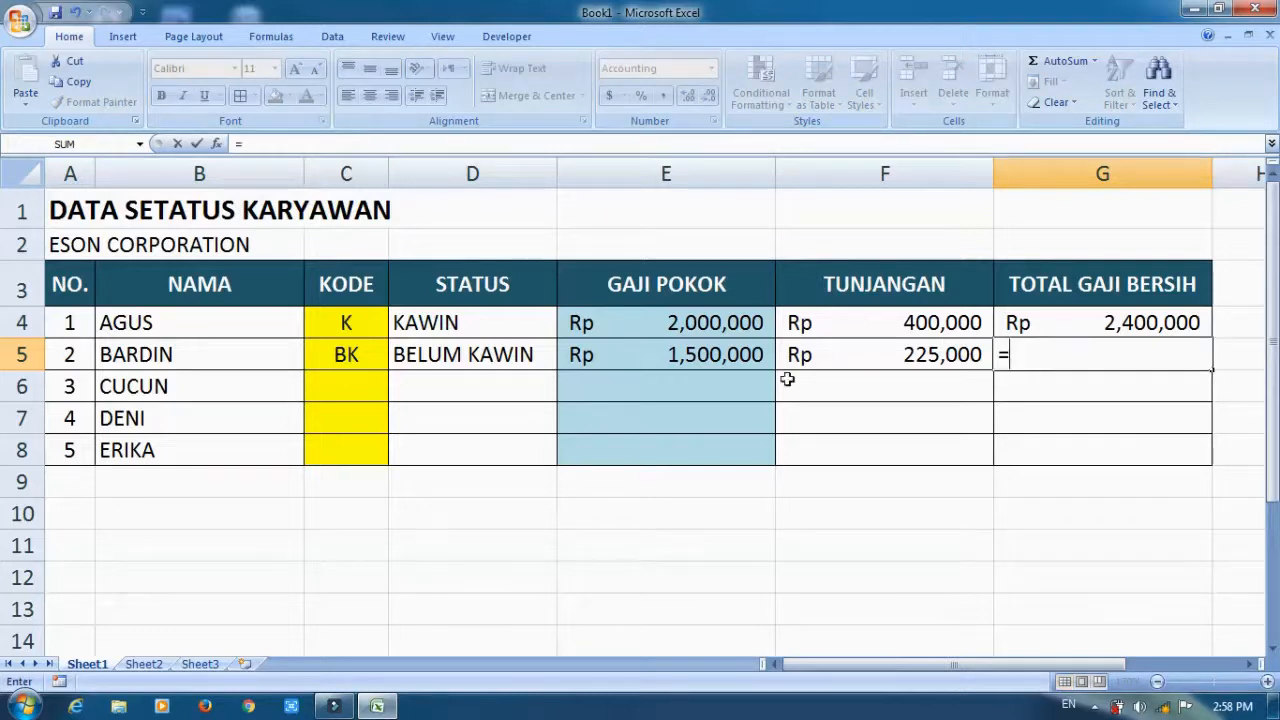
pyautogui.click(666, 355)
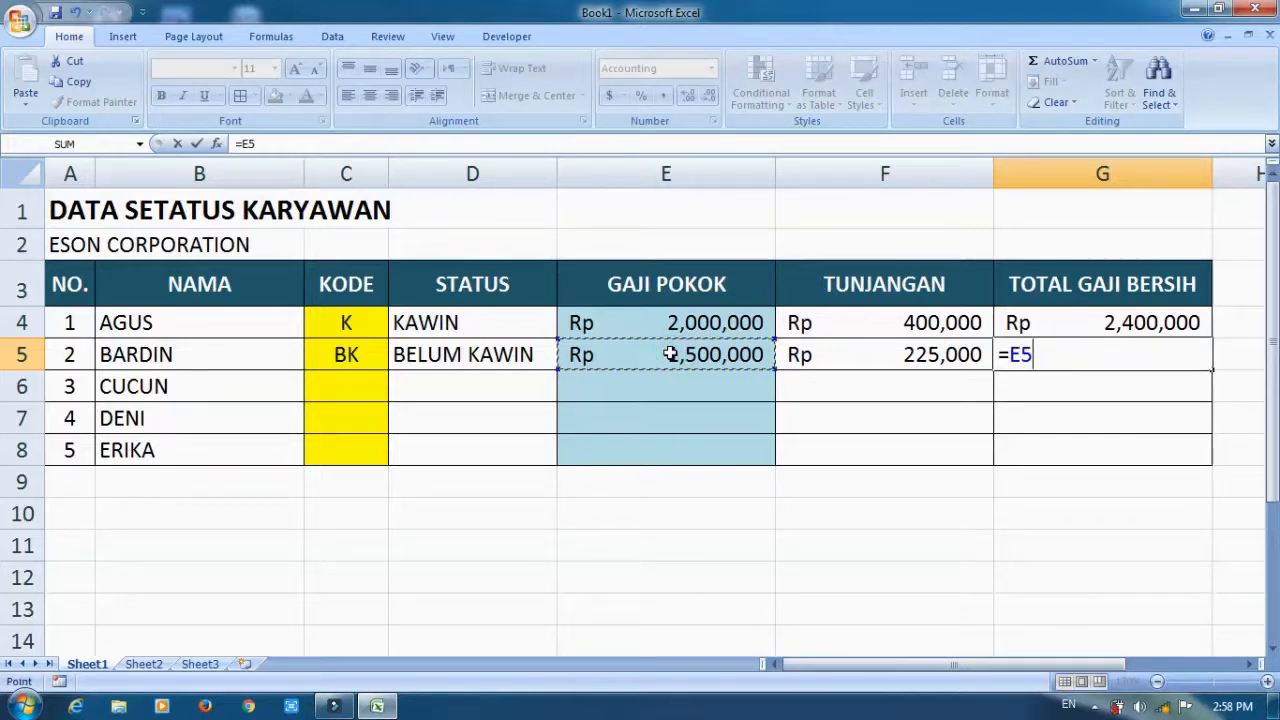
pyautogui.write('+')
pyautogui.click(852, 357)
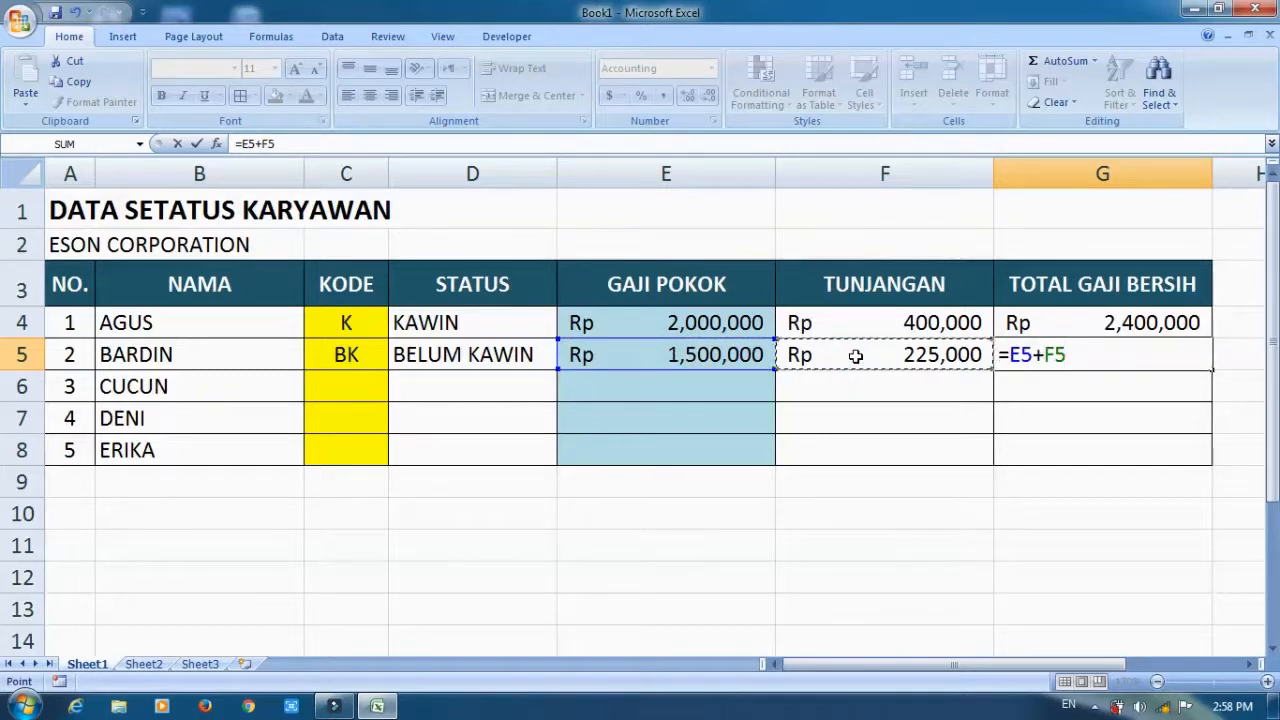
pyautogui.press('Return')
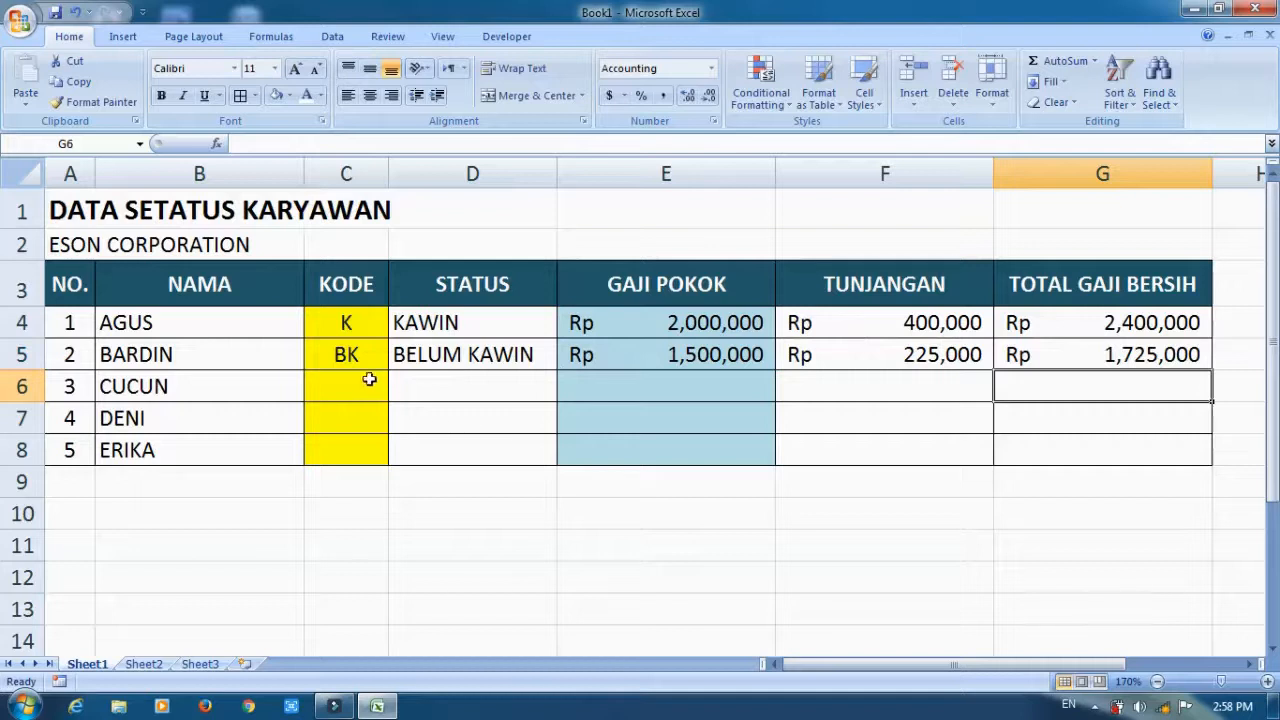
# Fill the STATUS, GAJI POKOK and TUNJANGAN formulas in D5, E5 and F5 down to row 8.
pyautogui.click(528, 352)
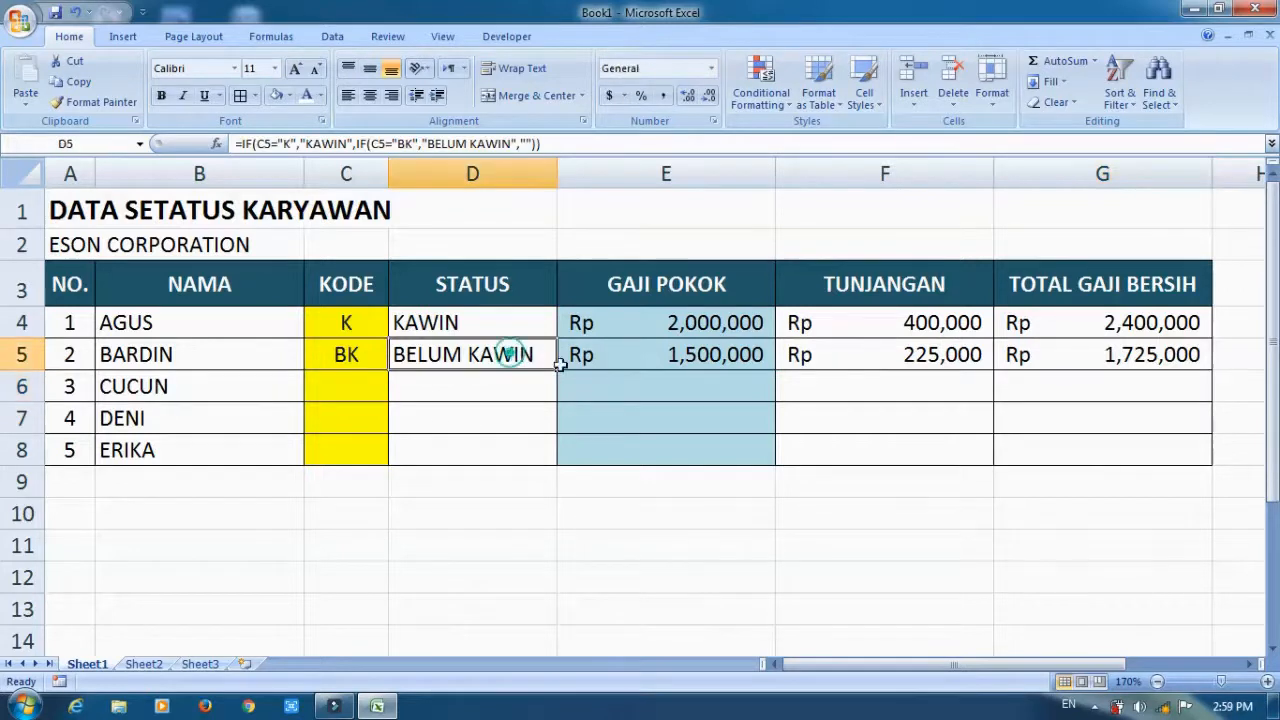
pyautogui.moveTo(557, 367); pyautogui.dragTo(557, 458)
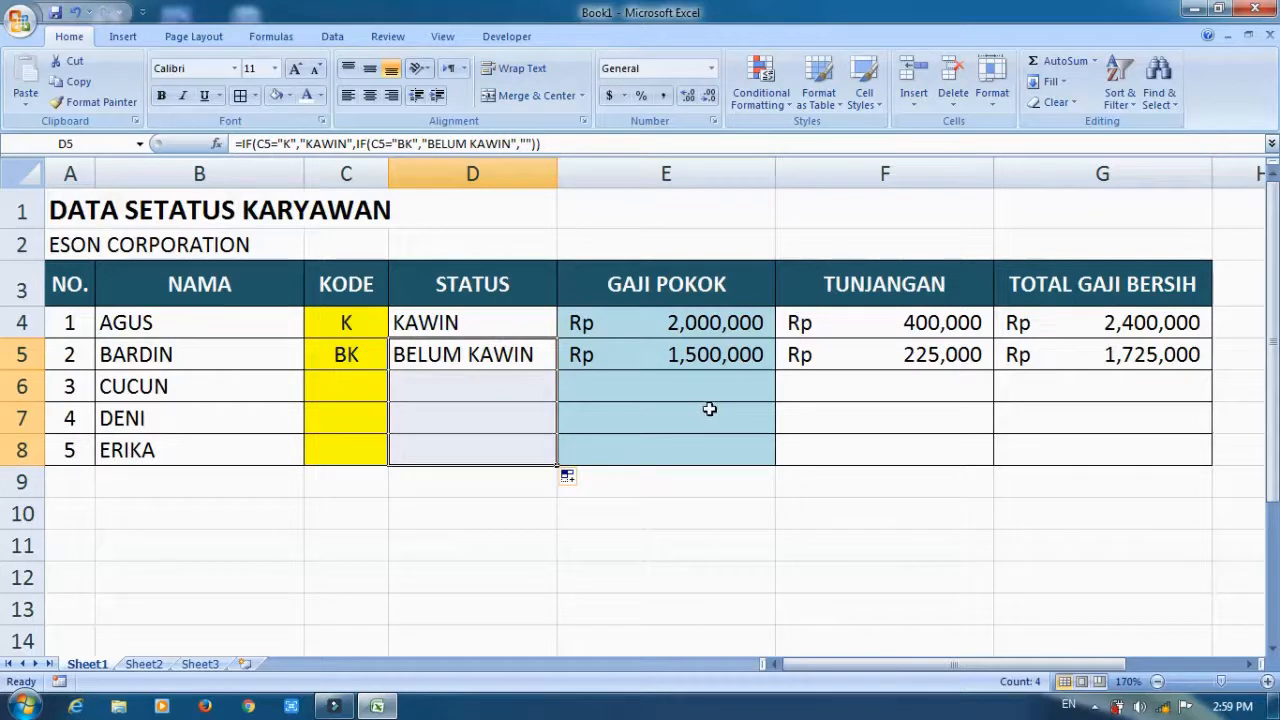
pyautogui.click(728, 360)
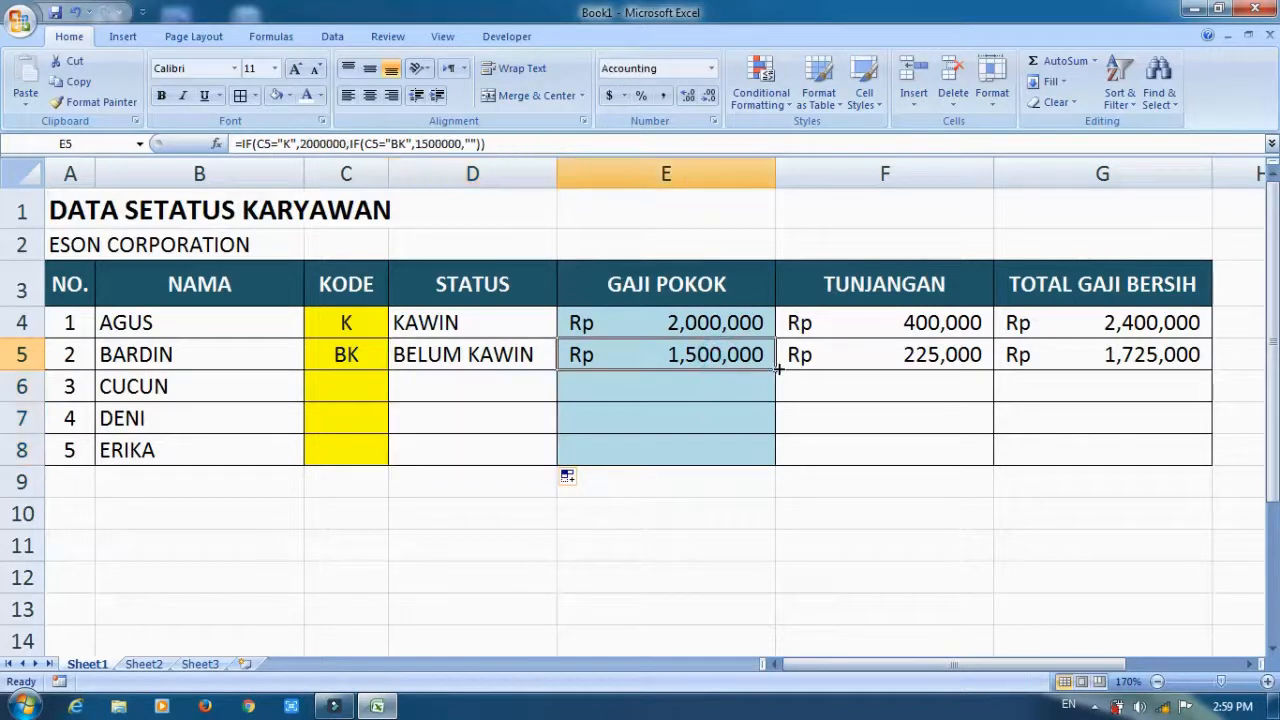
pyautogui.moveTo(777, 370); pyautogui.dragTo(771, 456)
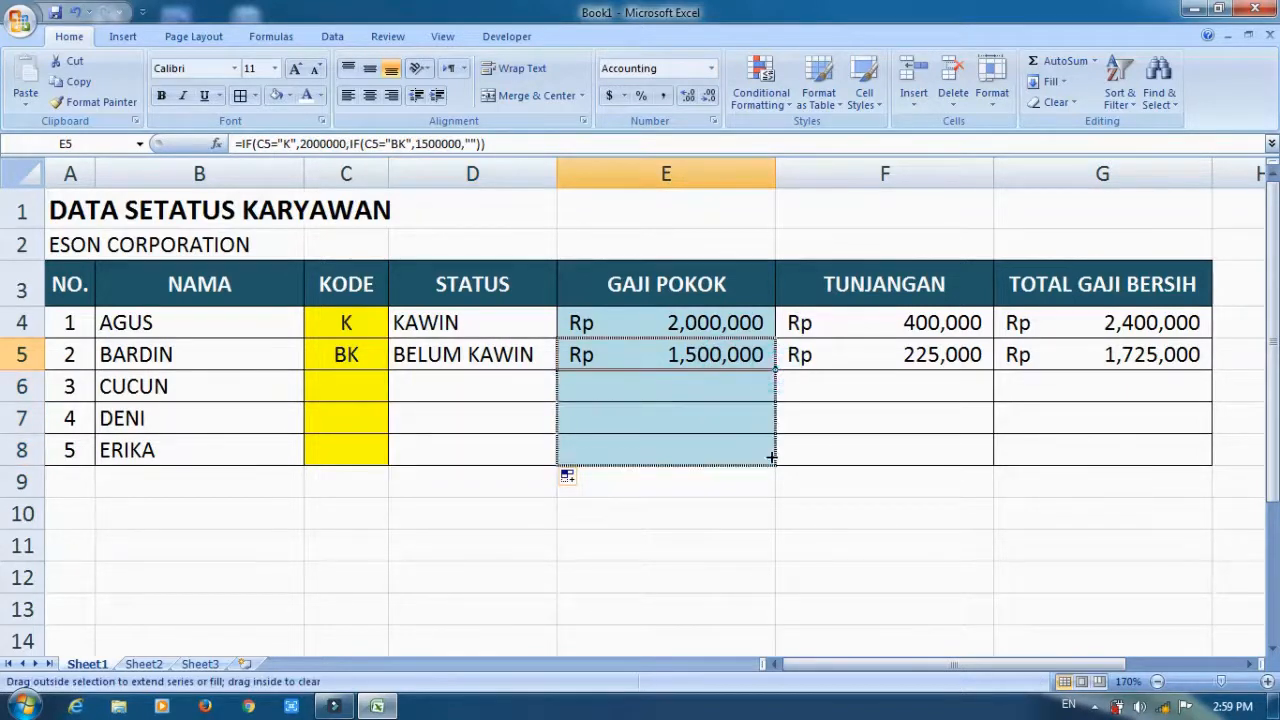
pyautogui.click(928, 354)
pyautogui.moveTo(995, 370); pyautogui.dragTo(995, 462)
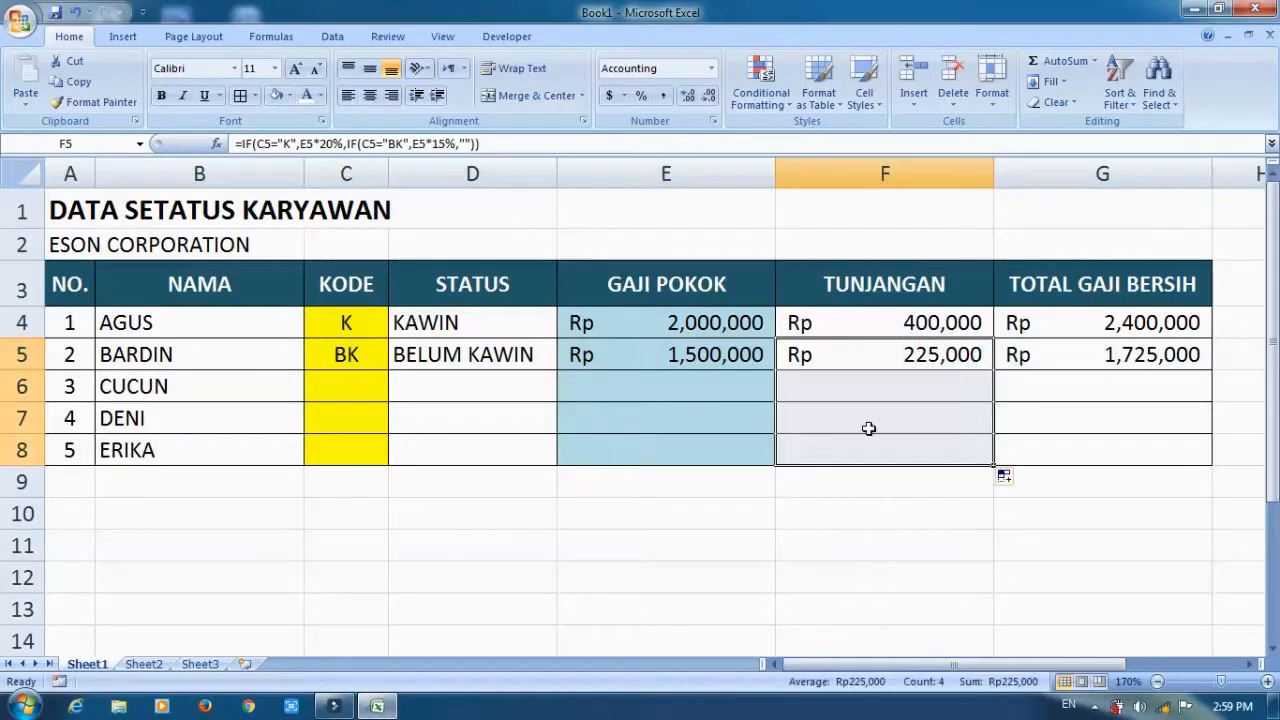
# Enter the KODE values K, BK and K in cells C6, C7 and C8.
pyautogui.click(354, 386)
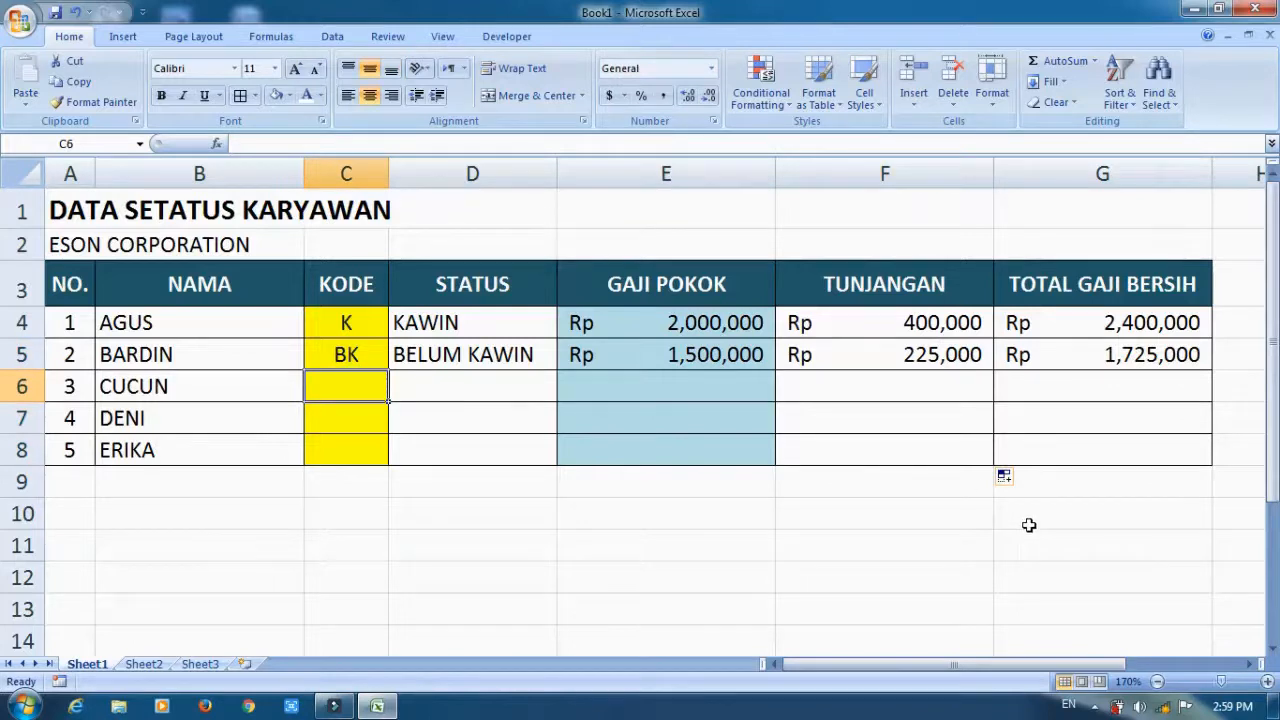
pyautogui.write('K')
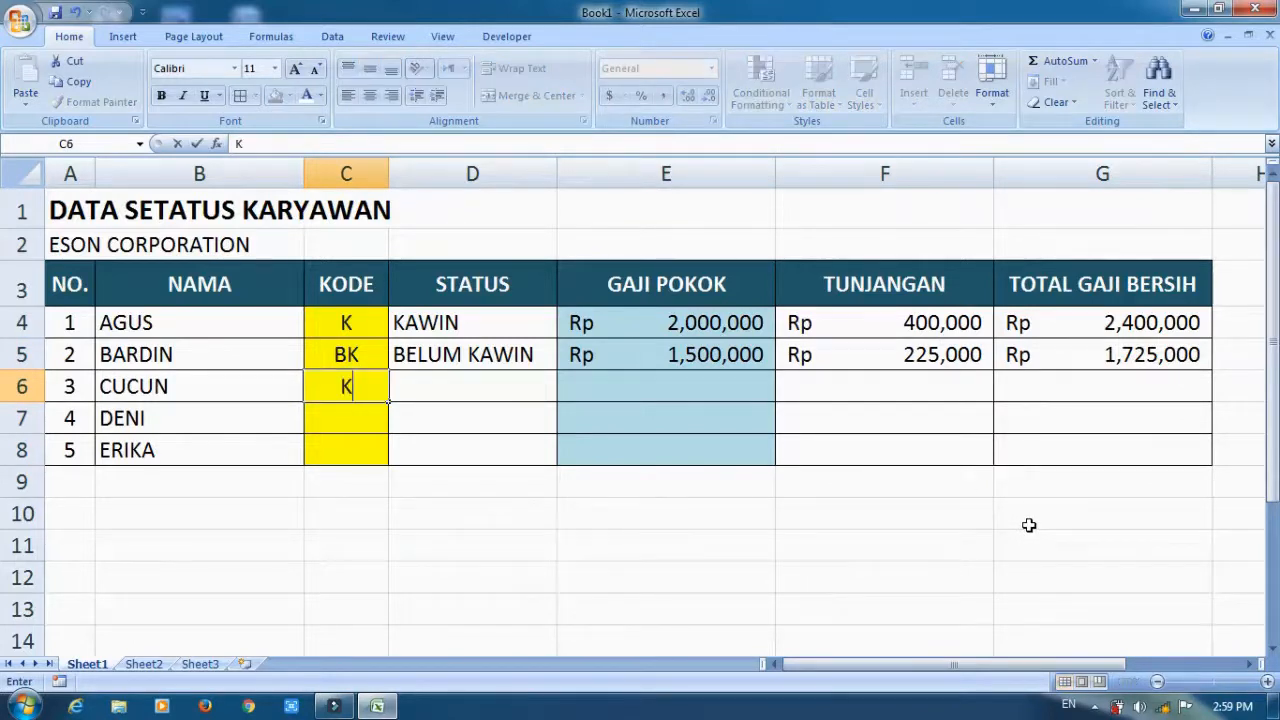
pyautogui.press('Return')
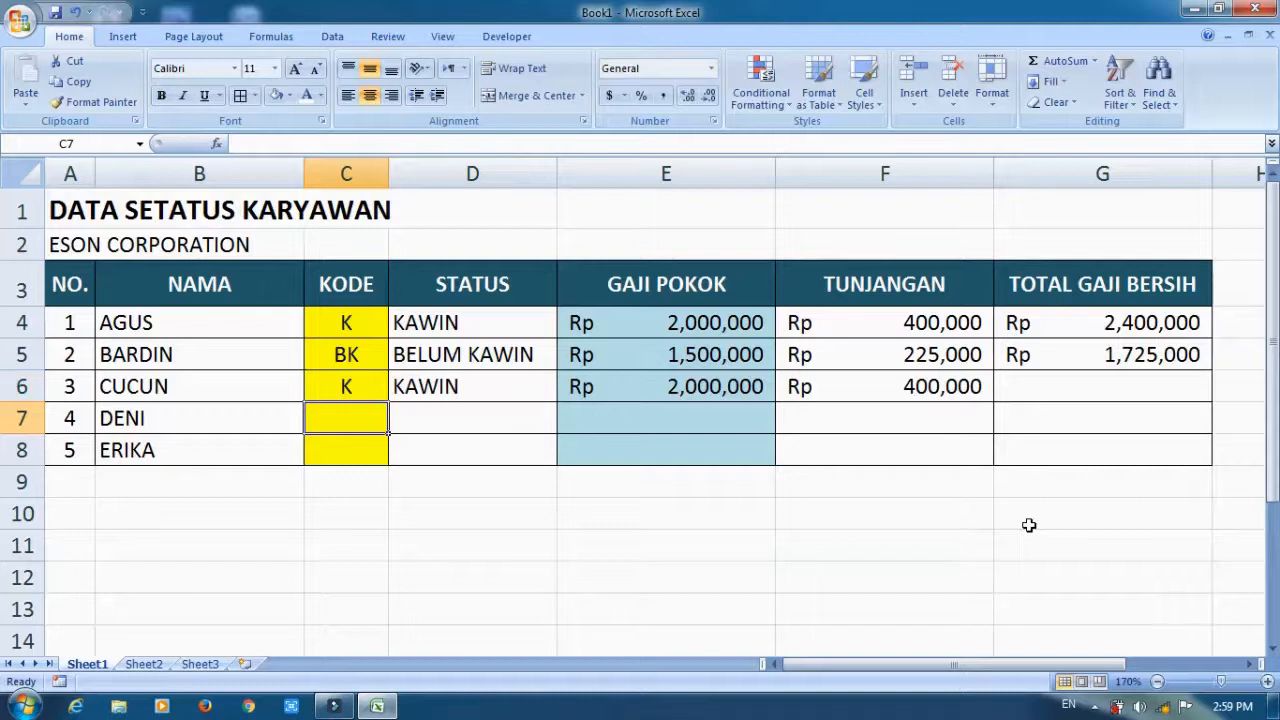
pyautogui.write('BK')
pyautogui.press('Return')
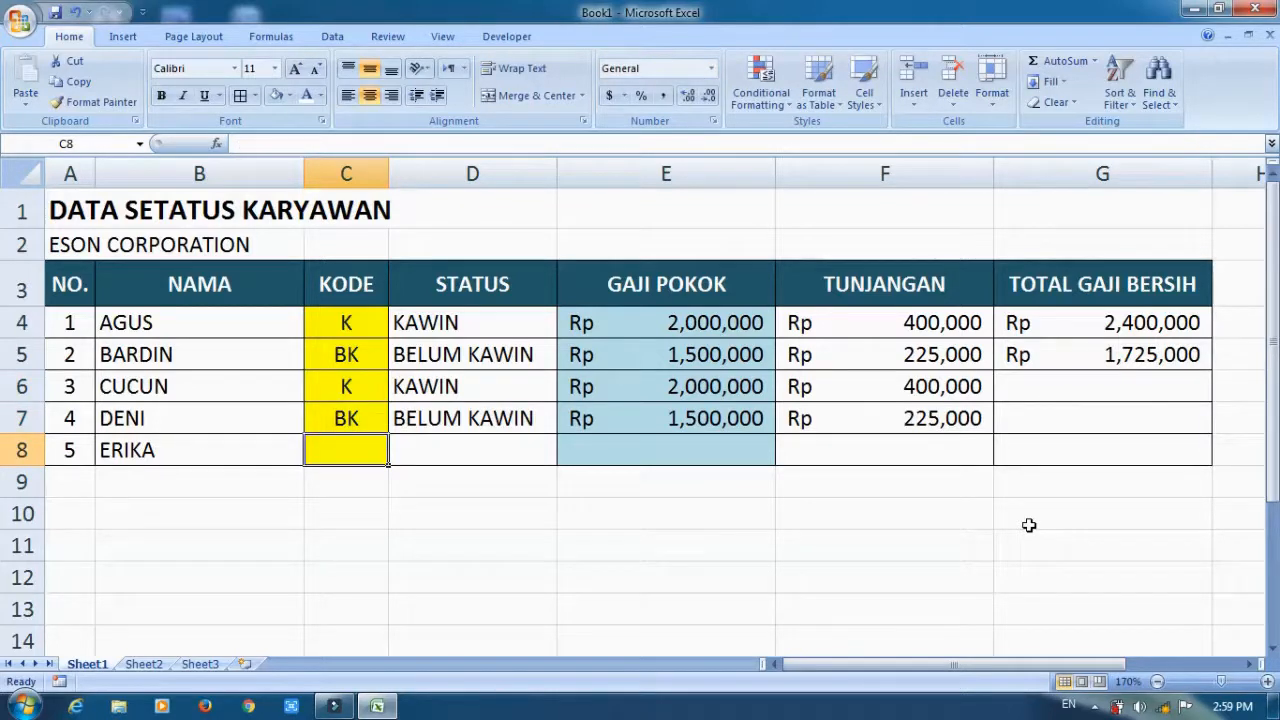
pyautogui.write('K')
pyautogui.press('Return')
# Fill the TOTAL GAJI BERSIH formula in G5 down to G8.
pyautogui.press('Up')
pyautogui.click(1114, 357)
pyautogui.moveTo(1211, 369); pyautogui.dragTo(1214, 466)
# Replace the KODE values in C4 through C8 with BK, K, BK, K and BK.
pyautogui.click(362, 326)
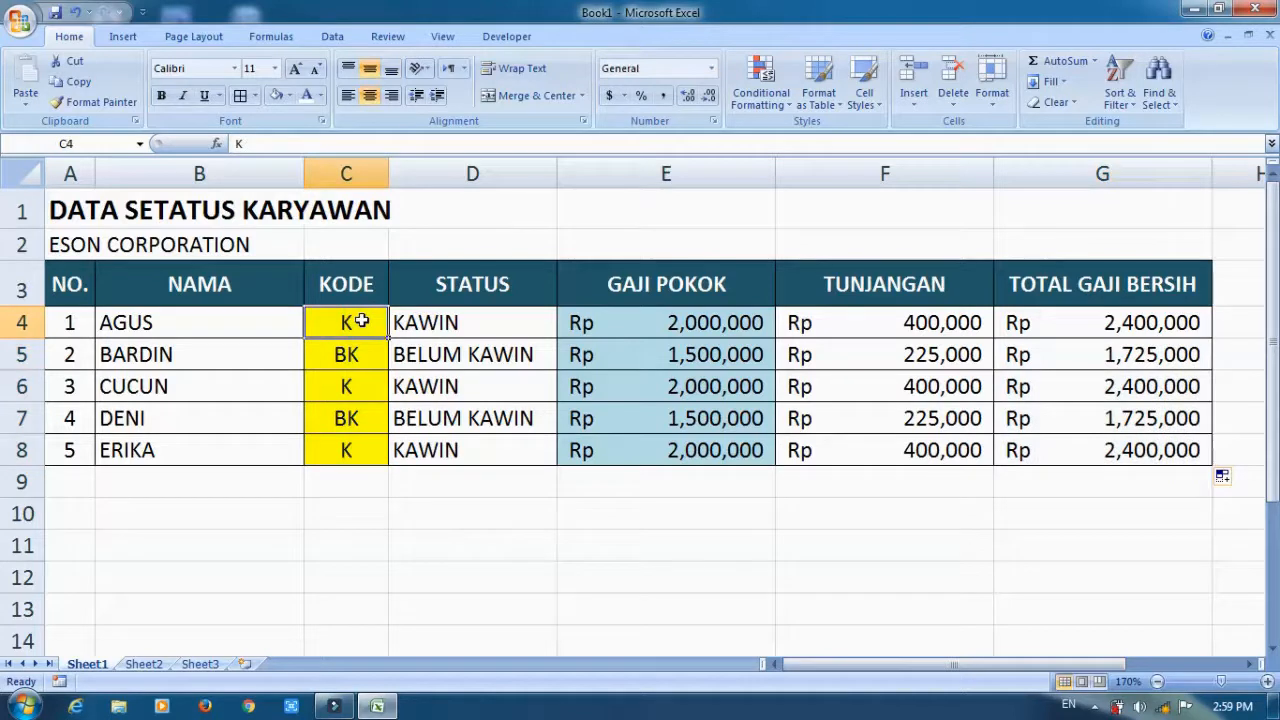
pyautogui.write('BK')
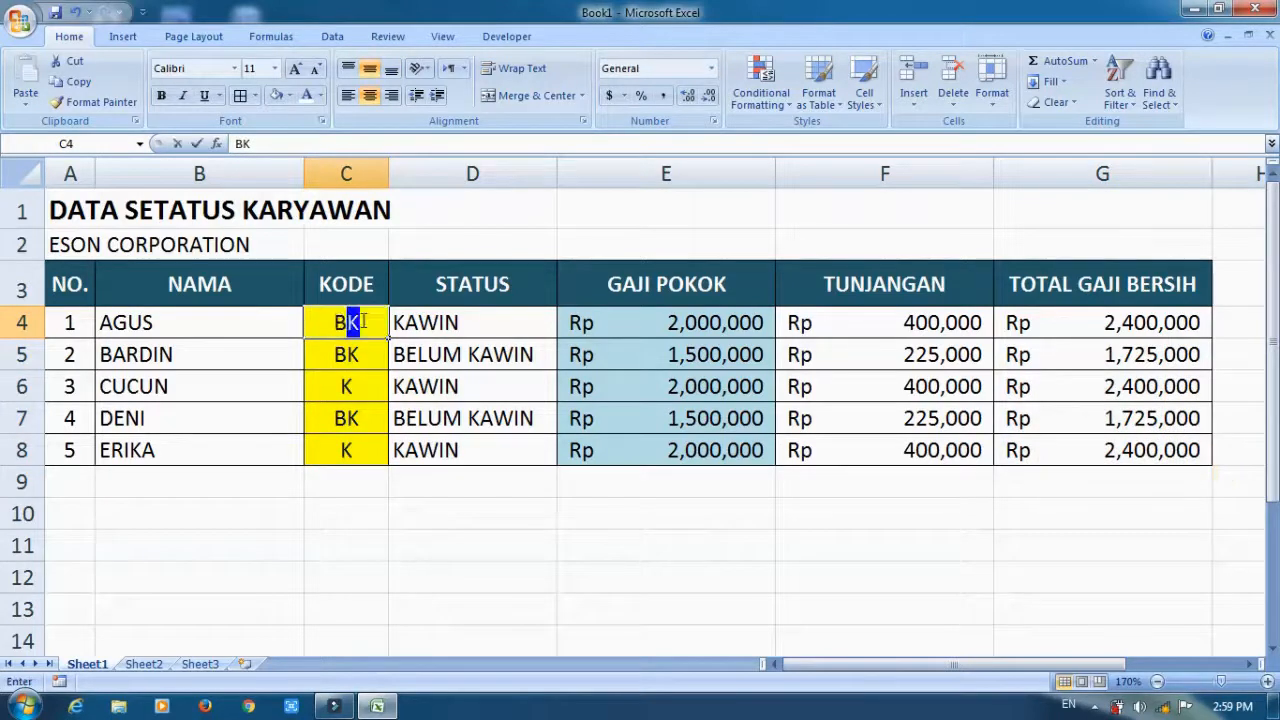
pyautogui.press('Return')
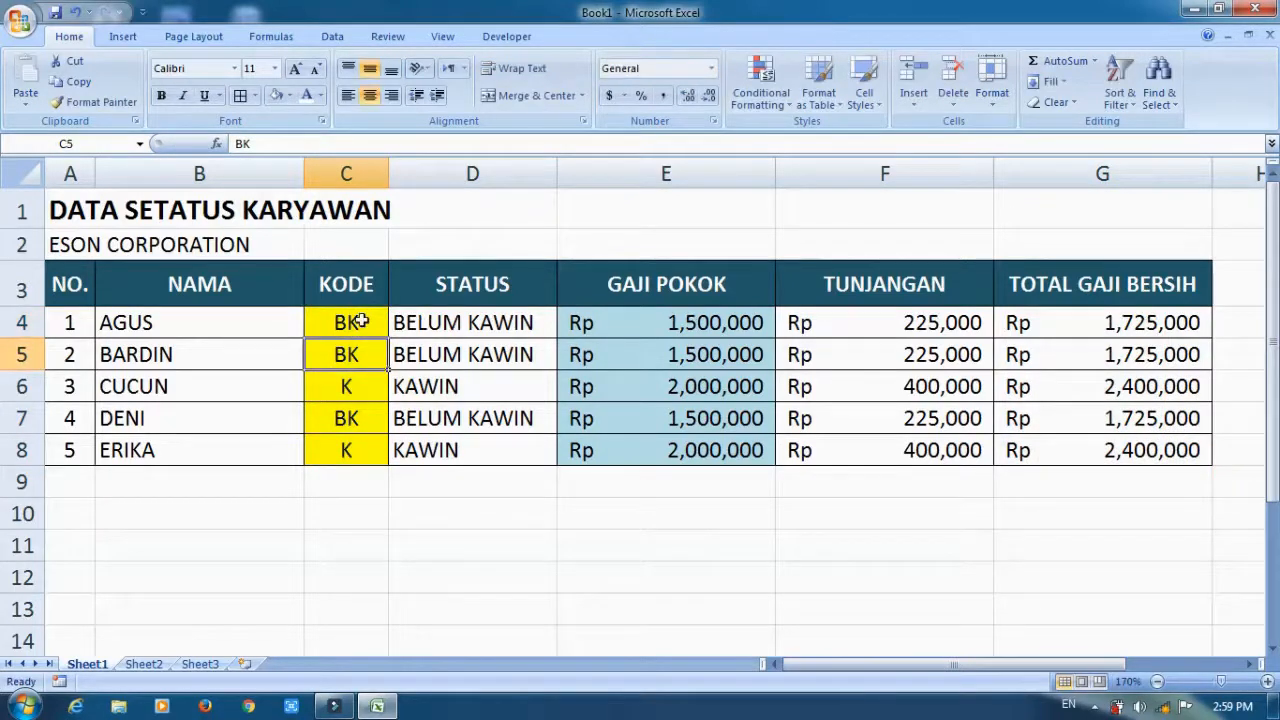
pyautogui.write('K')
pyautogui.press('Return')
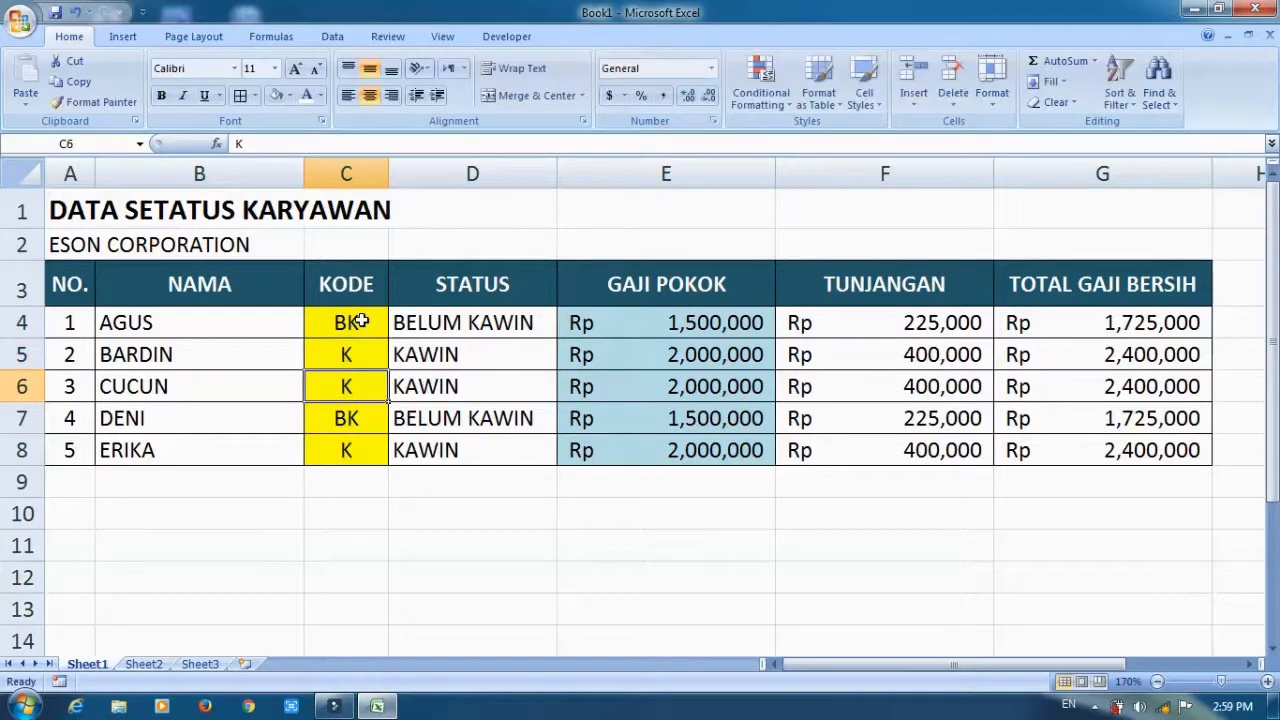
pyautogui.write('BK')
pyautogui.press('Return')
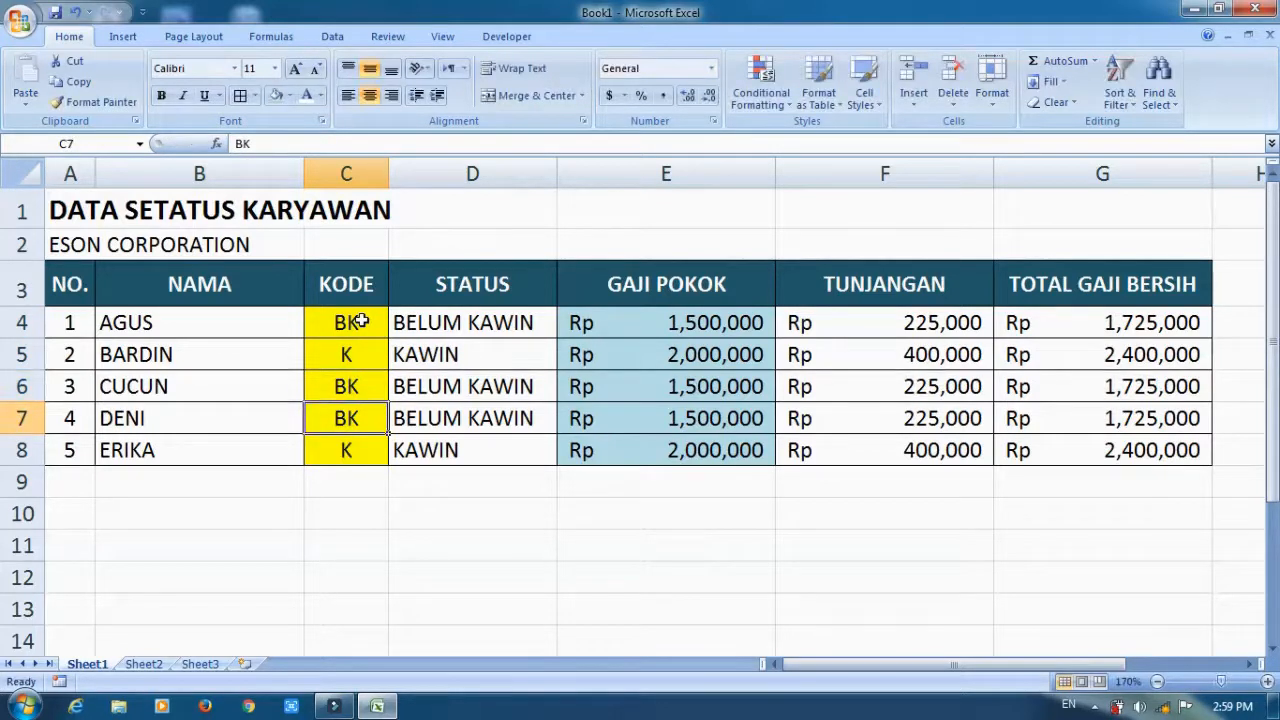
pyautogui.write('K')
pyautogui.press('Return')
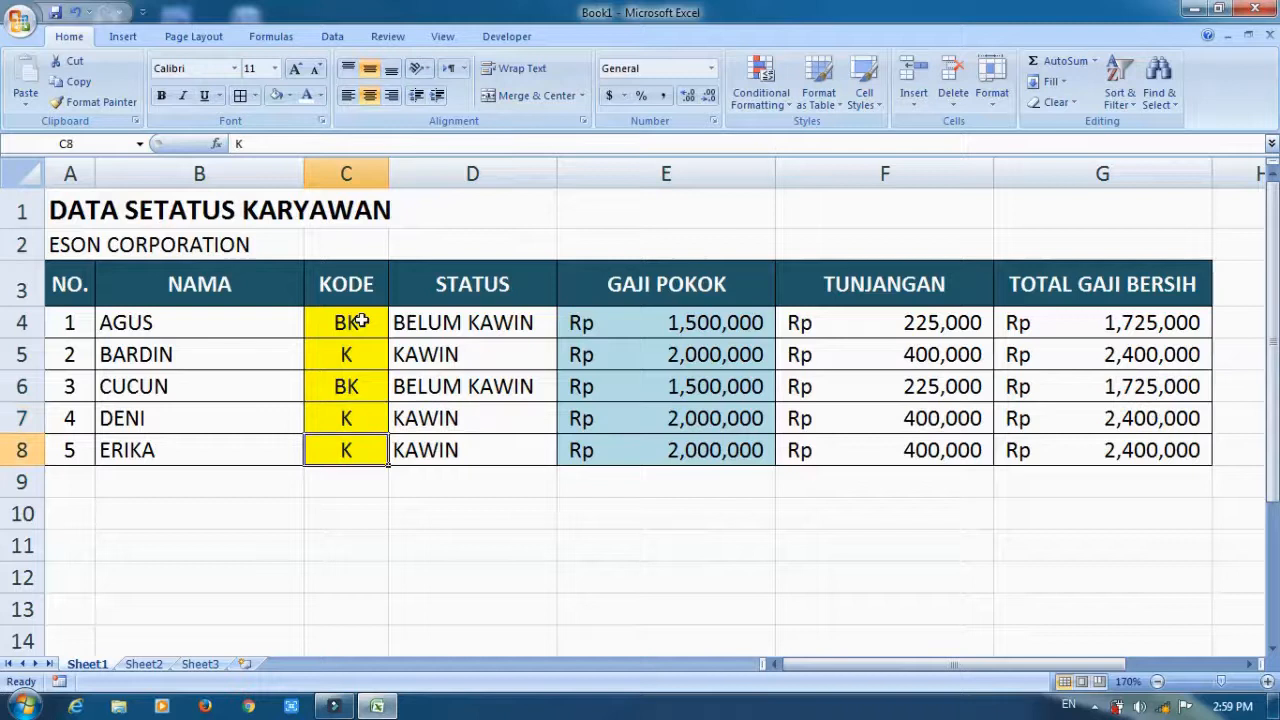
pyautogui.write('BK')
pyautogui.press('Return')
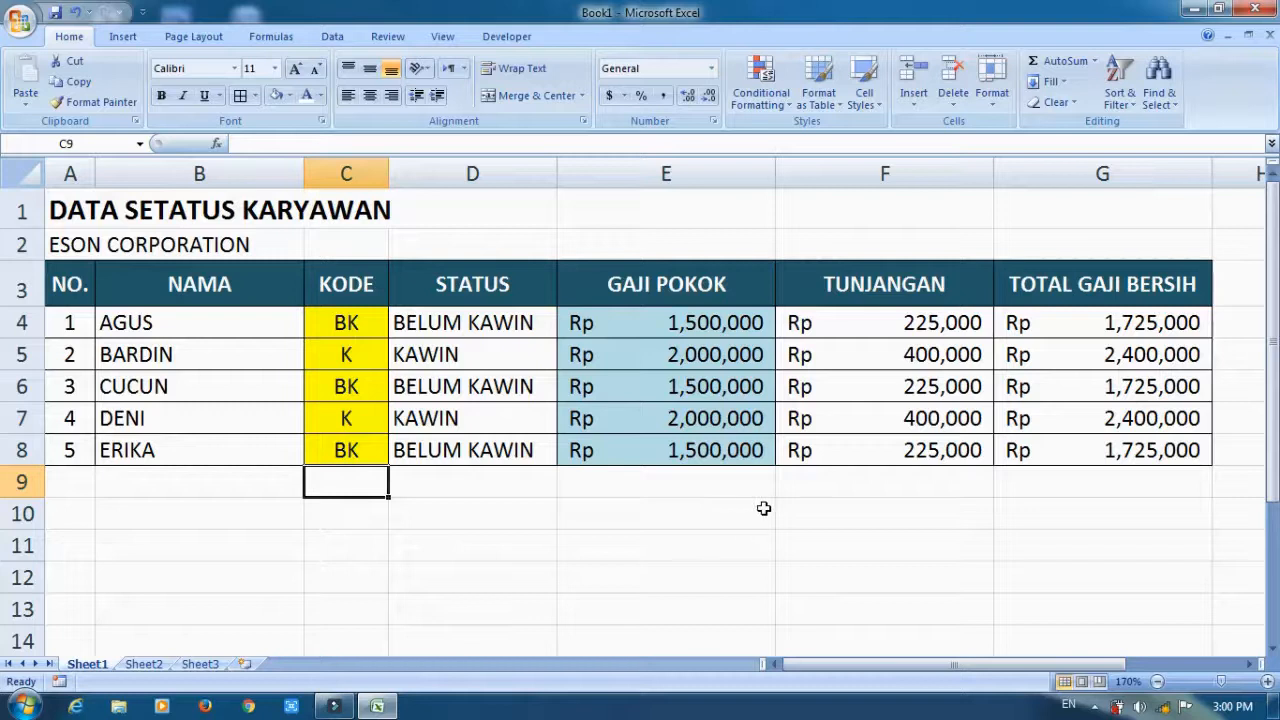
pyautogui.click(831, 512)
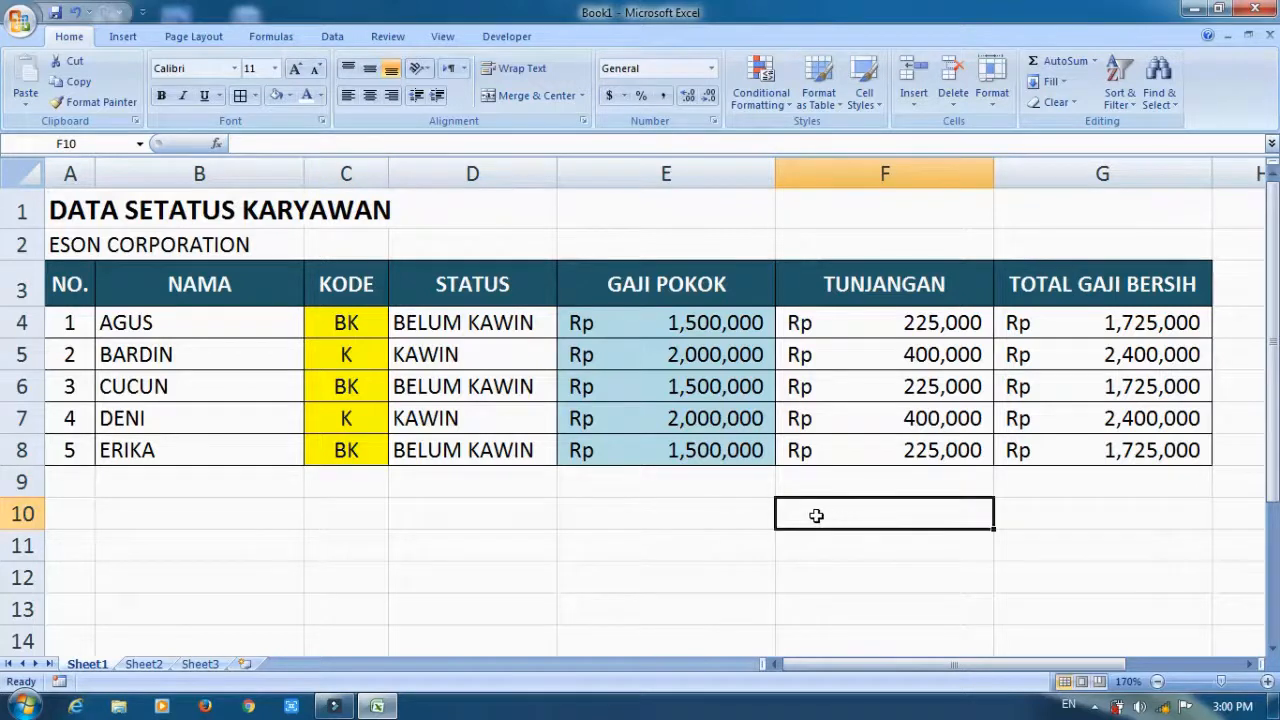